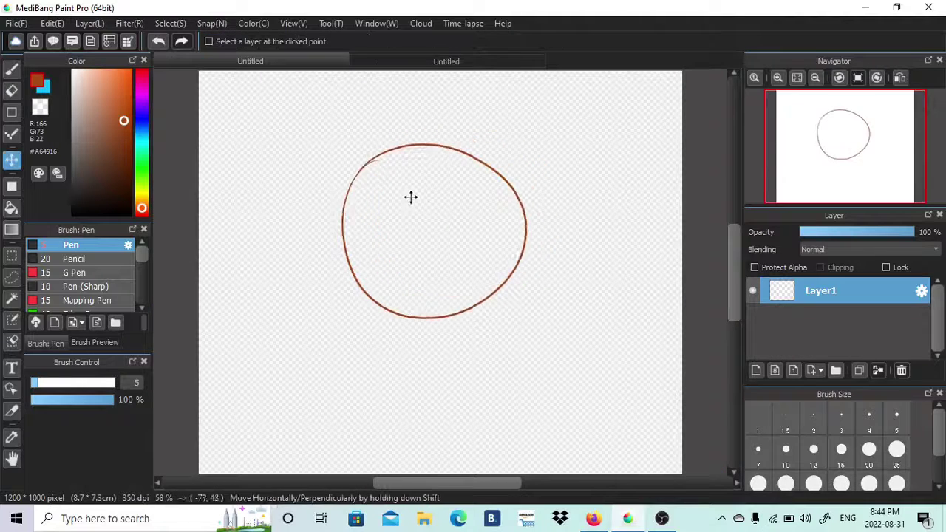
# Step: Duplicate the brown head circle, flip the copy horizontally over the original, and merge it down into Layer1
pyautogui.click(51, 23)
pyautogui.moveTo(170, 23)
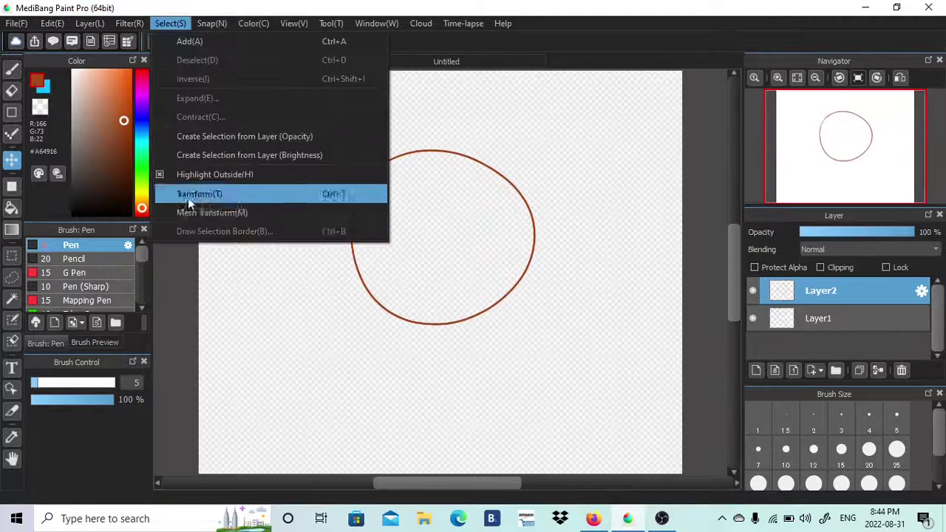
pyautogui.click(189, 198)
pyautogui.click(465, 455)
pyautogui.click(688, 476)
pyautogui.click(878, 370)
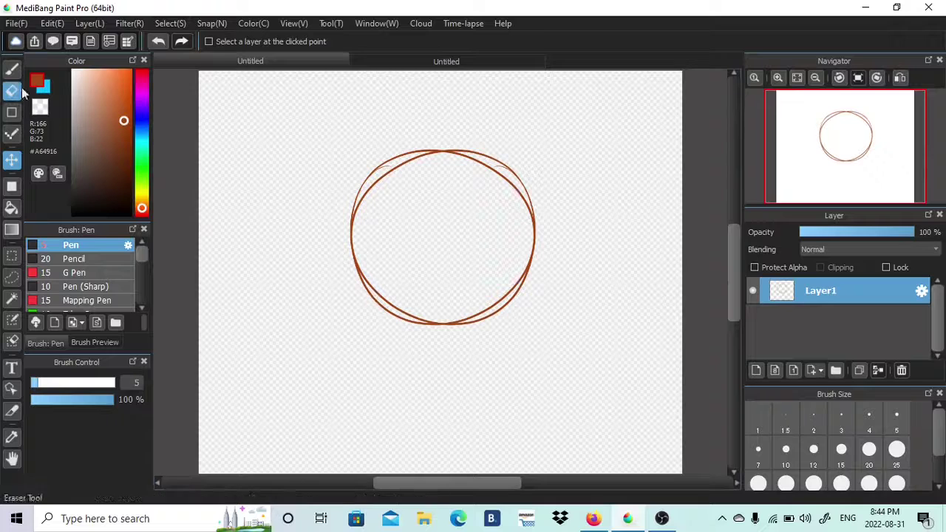
# Step: Erase the overlapping inner arcs so that the two head circles form one symmetrical outline
pyautogui.click(12, 90)
pyautogui.click(777, 78)
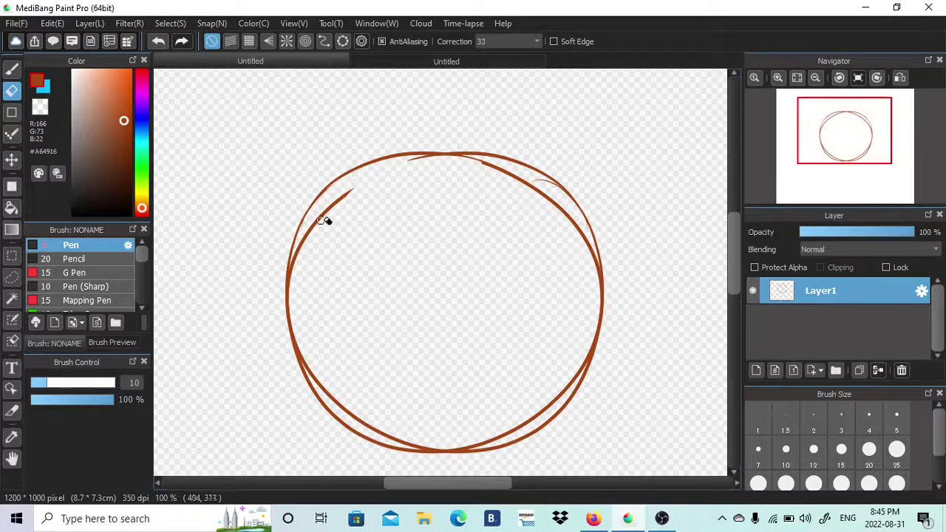
pyautogui.moveTo(345, 211); pyautogui.dragTo(292, 275)
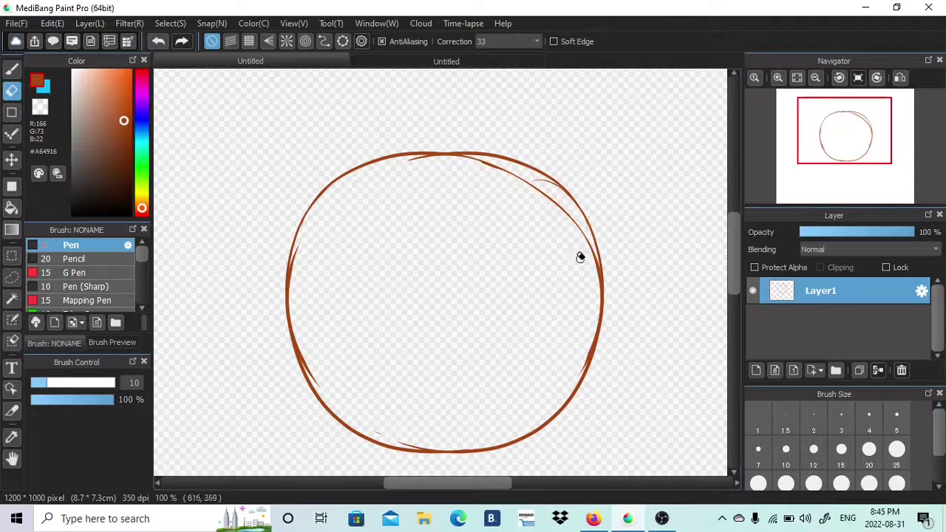
# Step: Draw a straight vertical centre line with the 5-pixel brown pen from the crown to the chin of the head outline
pyautogui.click(12, 69)
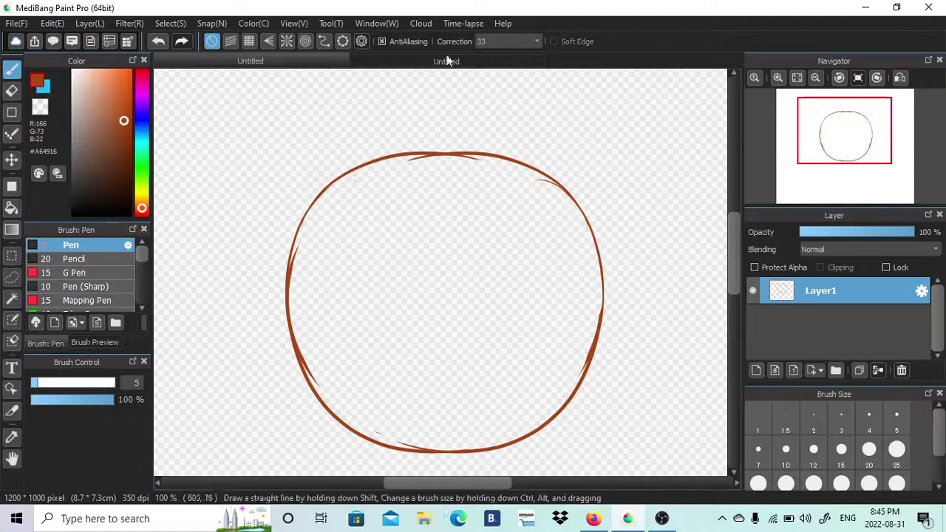
pyautogui.click(447, 61)
pyautogui.click(260, 60)
pyautogui.moveTo(447, 158)
pyautogui.mouseDown()
pyautogui.moveTo(450, 310)
pyautogui.moveTo(437, 401)
pyautogui.moveTo(447, 451)
pyautogui.mouseUp()
pyautogui.hotkey('ctrl', 'z')
# Step: Examine the clown character's head up close in the reference image and return to the sketch
pyautogui.click(443, 65)
pyautogui.click(778, 78)
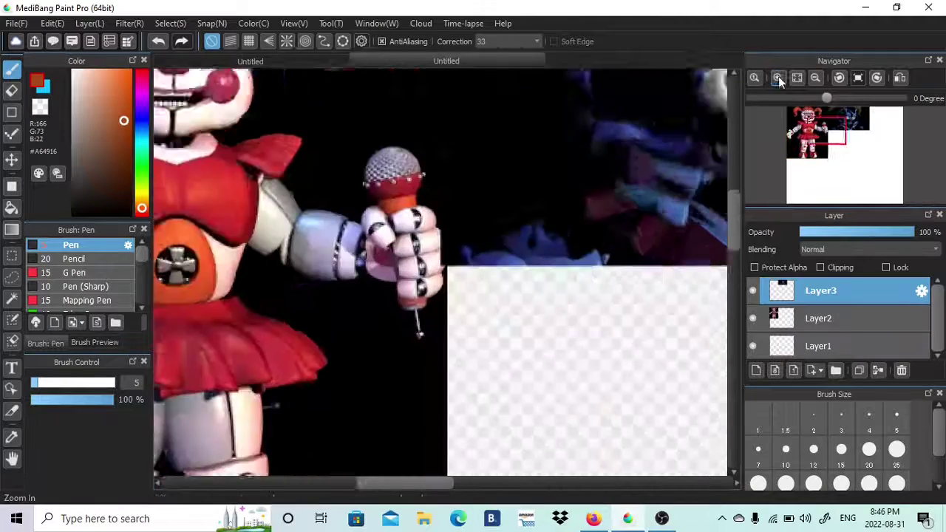
pyautogui.moveTo(820, 115); pyautogui.dragTo(798, 102)
pyautogui.click(250, 62)
pyautogui.moveTo(734, 251); pyautogui.dragTo(733, 258)
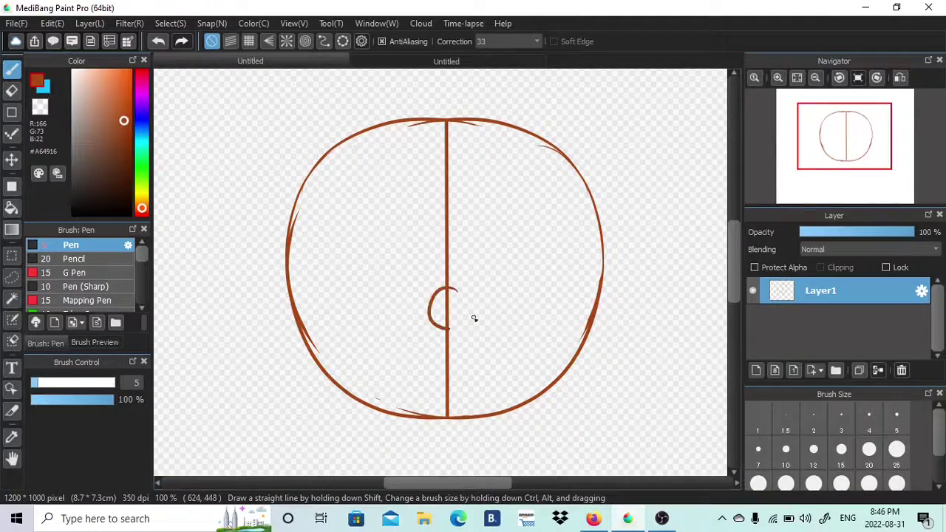
# Step: Add a new layer and draw the left half of the nose as a curve against the centre line
pyautogui.hotkey('ctrl', 'z')
pyautogui.click(755, 370)
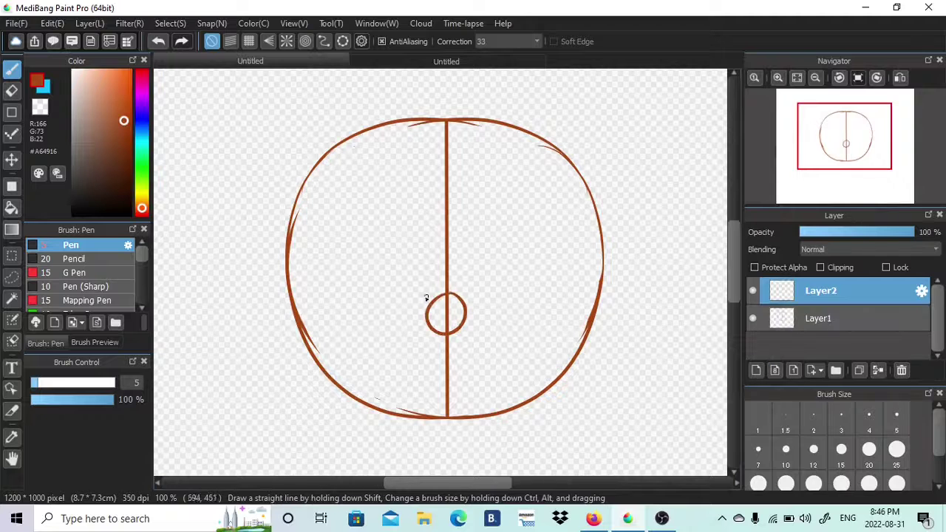
pyautogui.hotkey('ctrl', 'z')
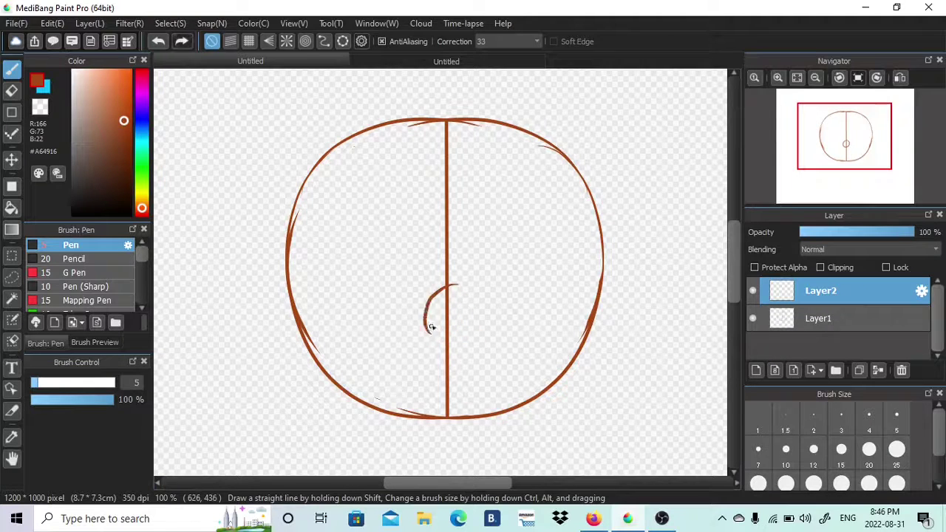
pyautogui.hotkey('ctrl', 'z')
pyautogui.moveTo(427, 294)
pyautogui.mouseDown()
pyautogui.moveTo(446, 278)
pyautogui.moveTo(467, 285)
pyautogui.mouseUp()
# Step: Copy the nose half, flip the copy horizontally as the right half, and merge all layers into Layer1
pyautogui.click(51, 23)
pyautogui.click(85, 97)
pyautogui.click(52, 23)
pyautogui.click(89, 118)
pyautogui.click(170, 23)
pyautogui.click(466, 455)
pyautogui.click(687, 475)
pyautogui.click(820, 318)
pyautogui.click(170, 24)
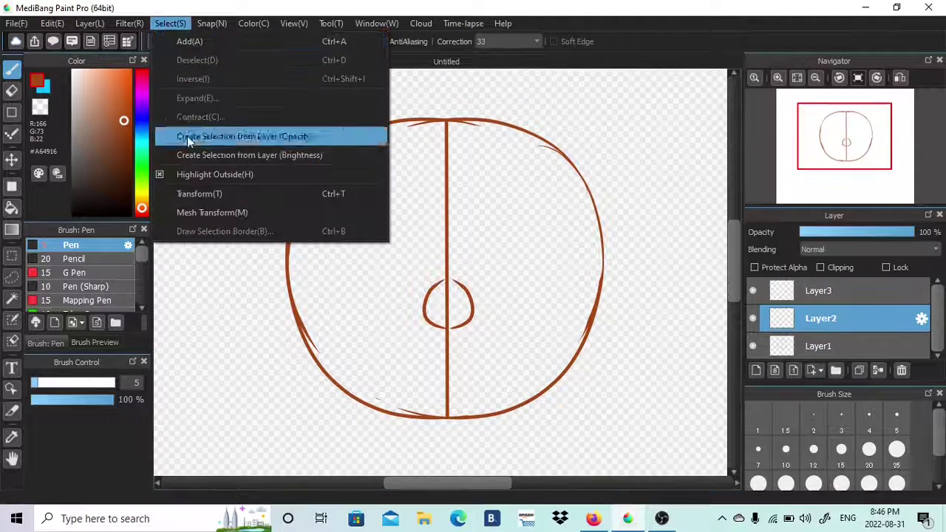
pyautogui.click(169, 25)
pyautogui.click(168, 27)
pyautogui.hotkey('ctrl', 't')
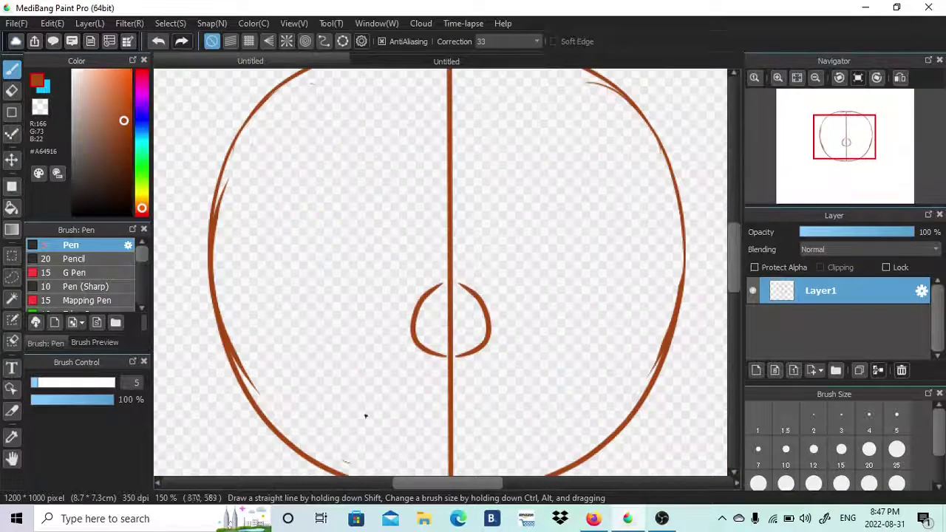
pyautogui.hscroll(2, 518, 356)
pyautogui.moveTo(435, 266)
pyautogui.mouseDown()
pyautogui.moveTo(581, 253)
pyautogui.moveTo(447, 302)
pyautogui.moveTo(474, 148)
pyautogui.moveTo(456, 295)
pyautogui.mouseUp()
pyautogui.hotkey('ctrl', 'z')
pyautogui.hotkey('ctrl', 'z')
pyautogui.moveTo(528, 310)
pyautogui.mouseDown()
pyautogui.moveTo(525, 178)
pyautogui.moveTo(510, 301)
pyautogui.mouseUp()
pyautogui.hotkey('ctrl', 'z')
# Step: Draw a large dark blue (#1F16A6) eye circle to the right of the centre line
pyautogui.moveTo(542, 303)
pyautogui.mouseDown()
pyautogui.moveTo(453, 147)
pyautogui.moveTo(585, 277)
pyautogui.mouseUp()
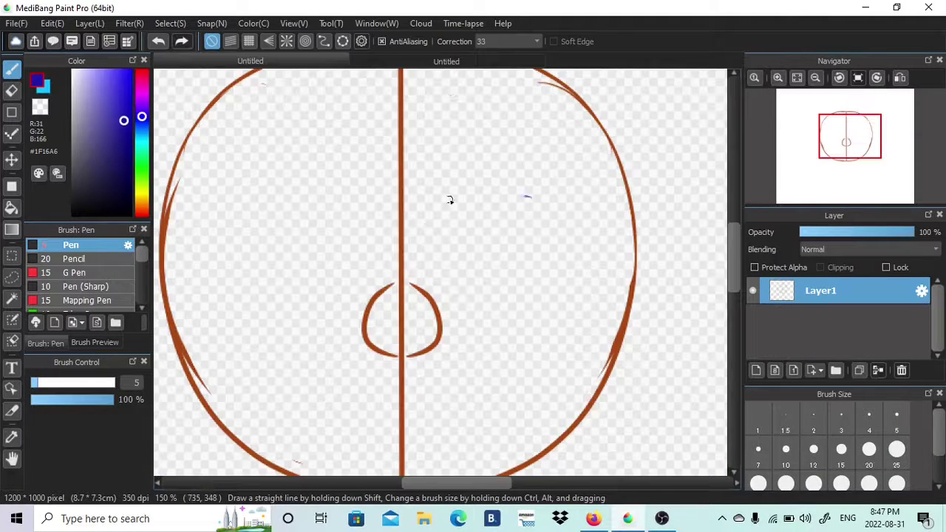
pyautogui.moveTo(521, 194); pyautogui.dragTo(510, 194)
pyautogui.click(12, 160)
pyautogui.moveTo(510, 282); pyautogui.dragTo(500, 264)
pyautogui.hotkey('ctrl', 'z')
# Step: Lasso the blue eye circle onto its own layer and move it slightly up and closer to the centre line
pyautogui.click(12, 277)
pyautogui.moveTo(428, 267); pyautogui.dragTo(493, 364)
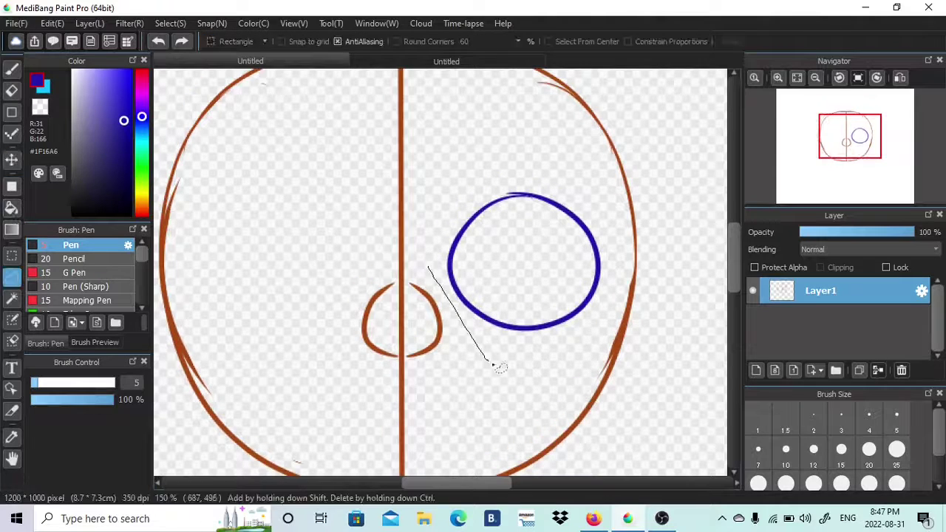
pyautogui.moveTo(425, 237); pyautogui.dragTo(420, 260)
pyautogui.click(89, 23)
pyautogui.click(96, 80)
pyautogui.hotkey('ctrl', 'v')
pyautogui.click(170, 24)
pyautogui.click(181, 59)
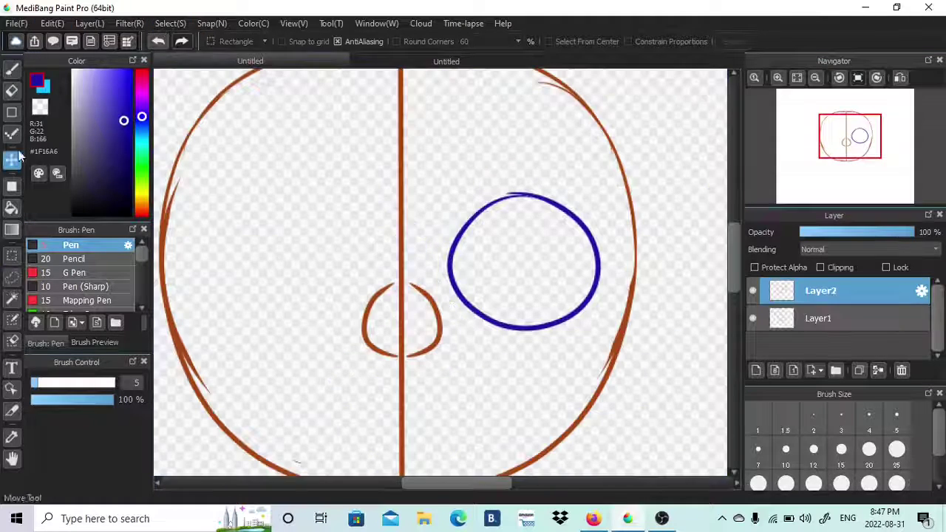
pyautogui.click(15, 160)
pyautogui.moveTo(532, 280); pyautogui.dragTo(521, 253)
# Step: Copy the blue eye, flip it horizontally into a matching left eye, and merge both eye layers into Layer1
pyautogui.click(52, 24)
pyautogui.click(63, 98)
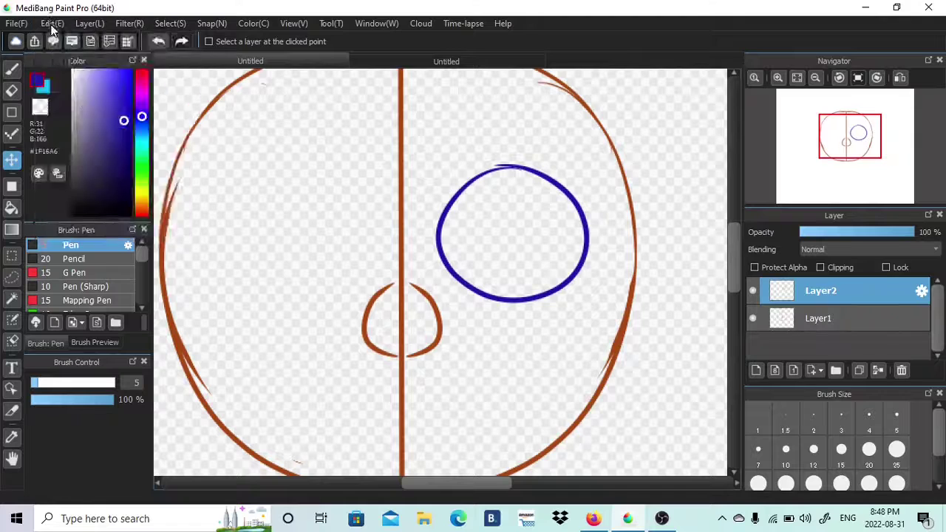
pyautogui.click(53, 24)
pyautogui.click(62, 117)
pyautogui.click(170, 23)
pyautogui.click(199, 193)
pyautogui.moveTo(492, 194); pyautogui.dragTo(337, 210)
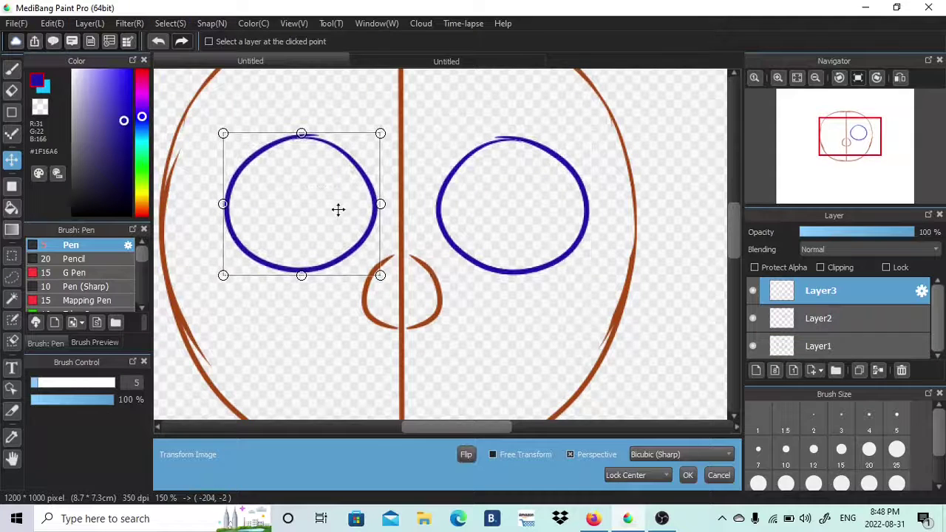
pyautogui.click(687, 475)
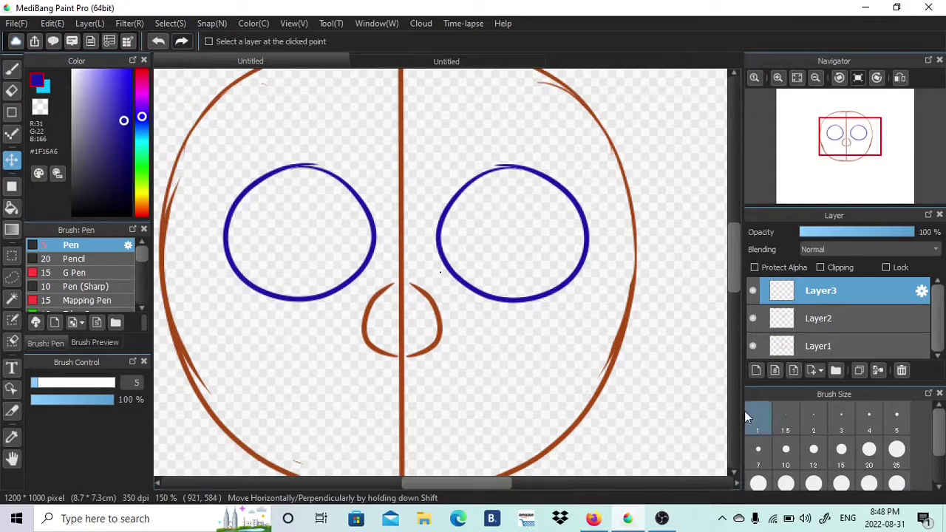
pyautogui.click(878, 369)
pyautogui.click(876, 371)
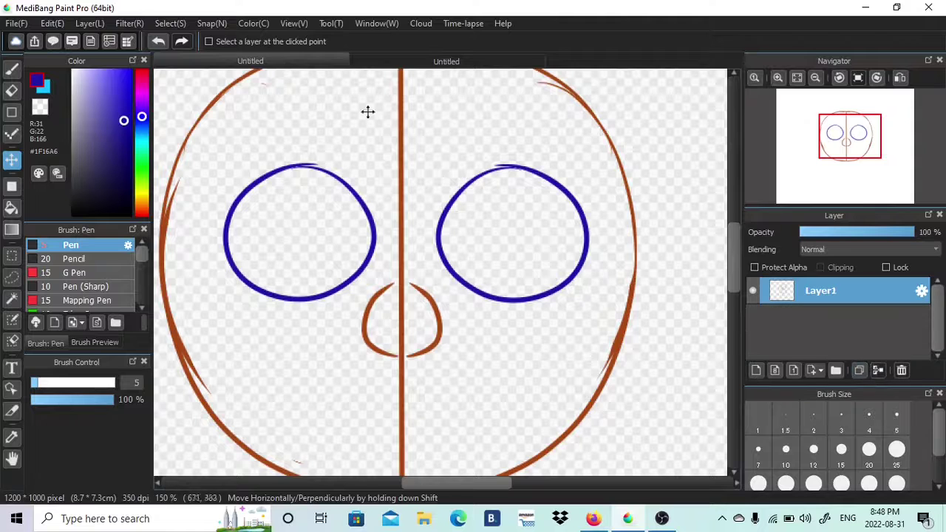
# Step: Draw a small magenta (#A61692) pupil circle in the middle of the right-hand eye with the brush
pyautogui.click(11, 67)
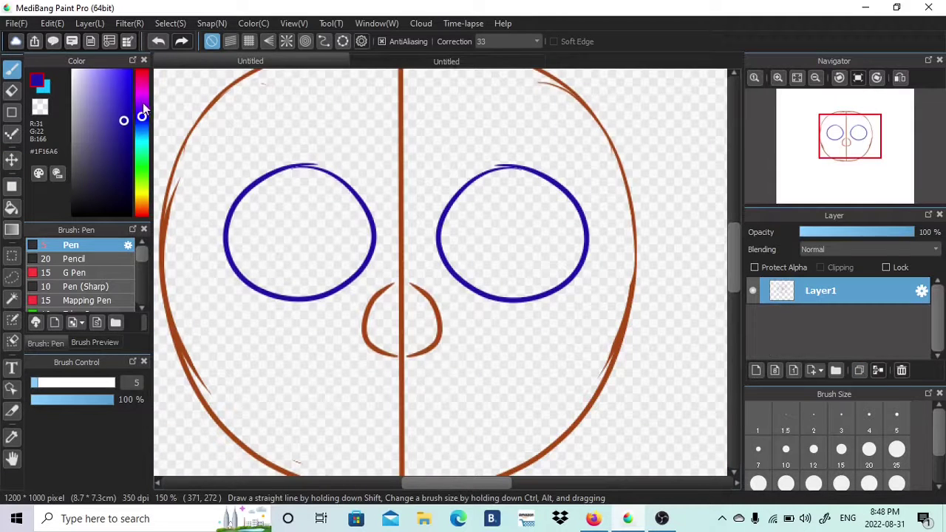
pyautogui.click(141, 90)
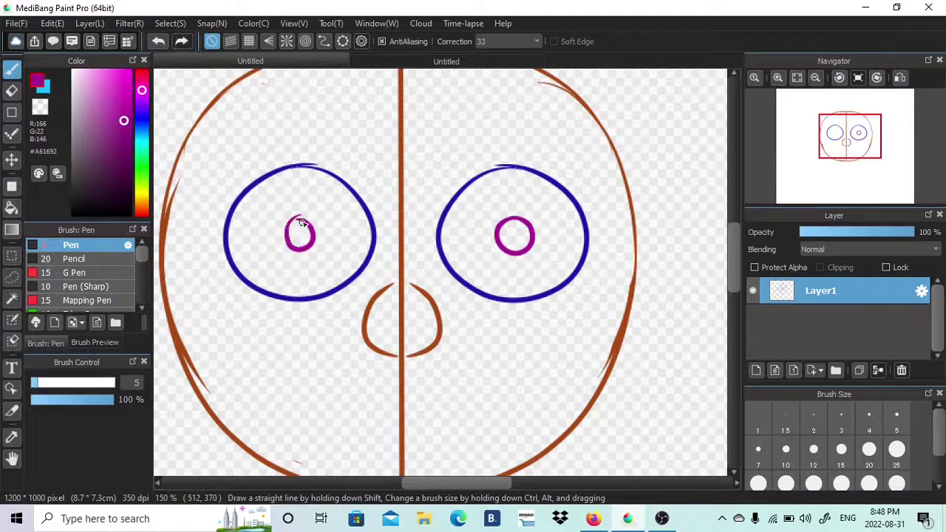
pyautogui.hotkey('ctrl', 'z')
pyautogui.moveTo(299, 216); pyautogui.dragTo(297, 219)
pyautogui.hotkey('ctrl', 'z')
# Step: Lasso and copy the magenta pupil, paste it flipped into the centre of the left eye, and clear the selection
pyautogui.click(13, 278)
pyautogui.moveTo(483, 214)
pyautogui.mouseDown()
pyautogui.moveTo(509, 263)
pyautogui.moveTo(482, 216)
pyautogui.moveTo(308, 207)
pyautogui.moveTo(315, 212)
pyautogui.mouseUp()
pyautogui.click(52, 23)
pyautogui.click(70, 116)
pyautogui.click(171, 23)
pyautogui.click(210, 193)
pyautogui.click(466, 455)
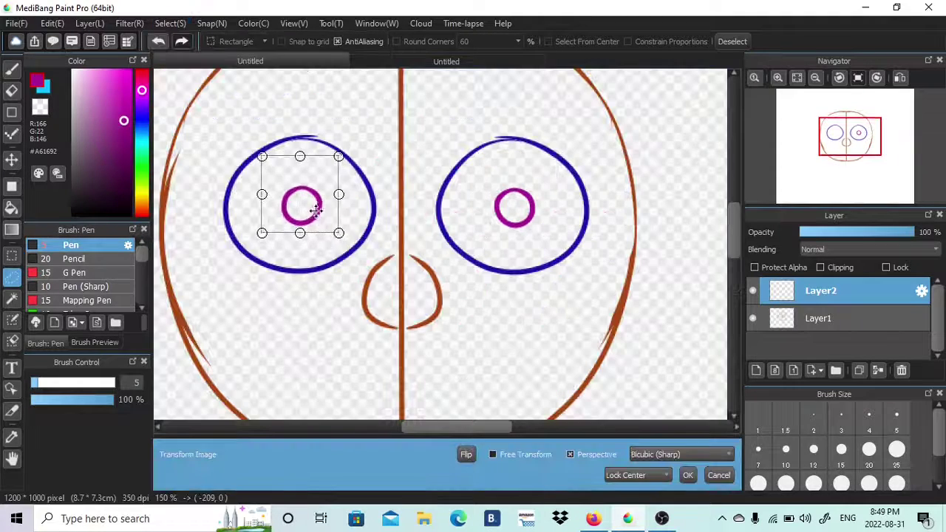
pyautogui.press('Return')
pyautogui.hotkey('ctrl', 'd')
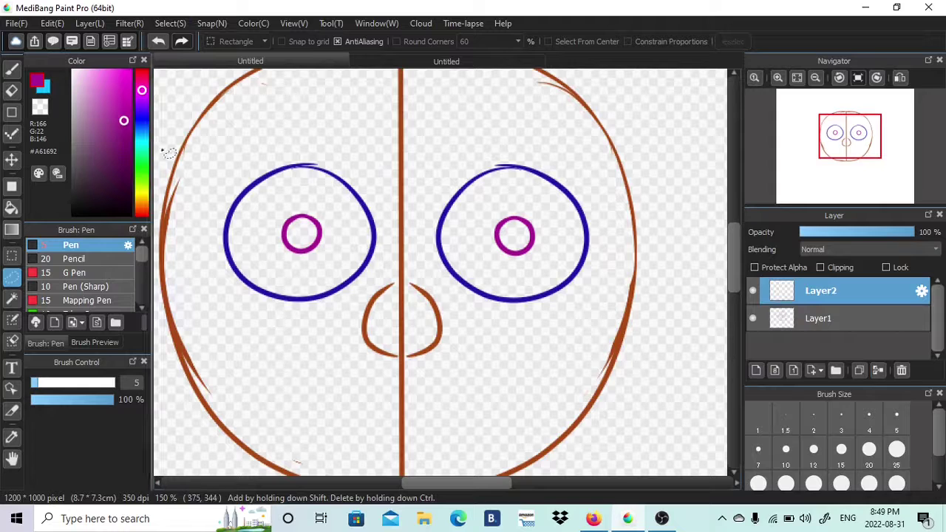
# Step: Draw the left half of the smiling mouth as two green (#16A621) curves, with a round cheek at its corner
pyautogui.click(142, 166)
pyautogui.moveTo(383, 321); pyautogui.dragTo(462, 274)
pyautogui.press('b')
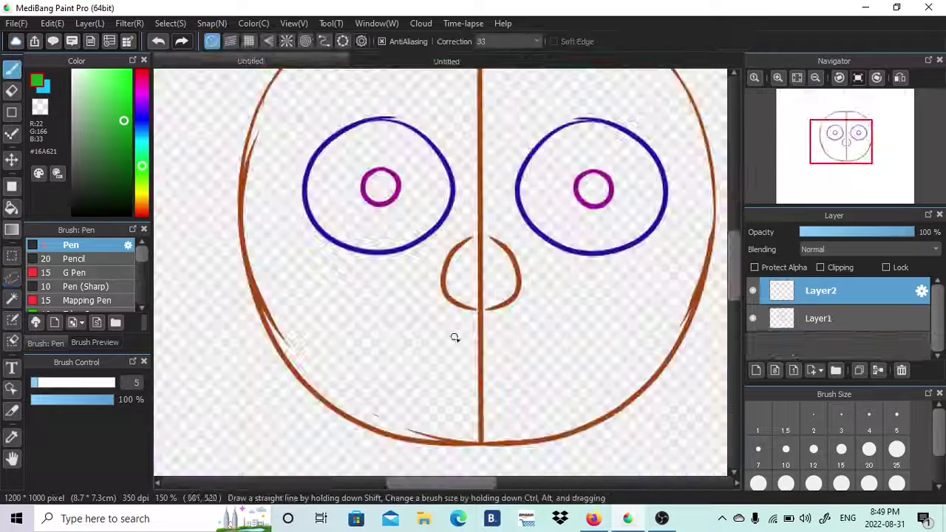
pyautogui.moveTo(479, 356); pyautogui.dragTo(430, 356)
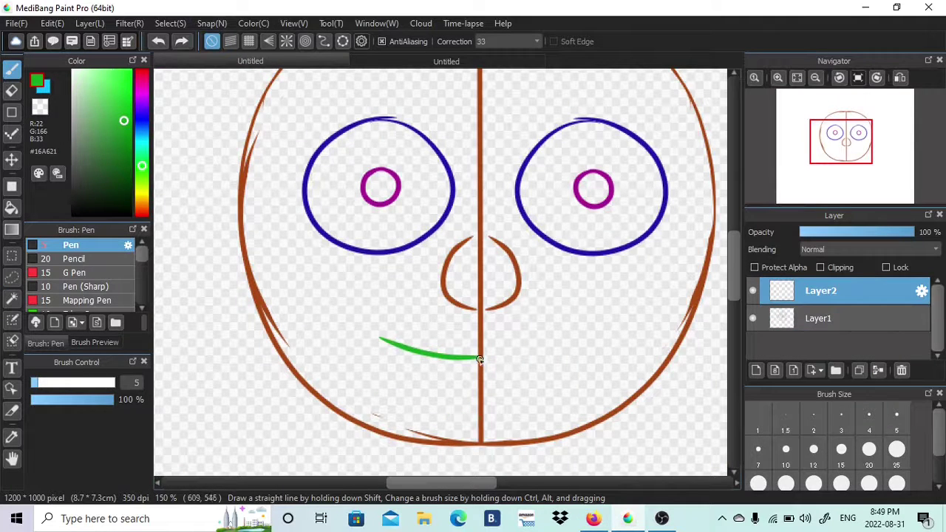
pyautogui.moveTo(479, 427)
pyautogui.mouseDown()
pyautogui.moveTo(363, 377)
pyautogui.moveTo(381, 308)
pyautogui.mouseUp()
pyautogui.hotkey('ctrl', 'z')
pyautogui.click(444, 62)
pyautogui.click(320, 61)
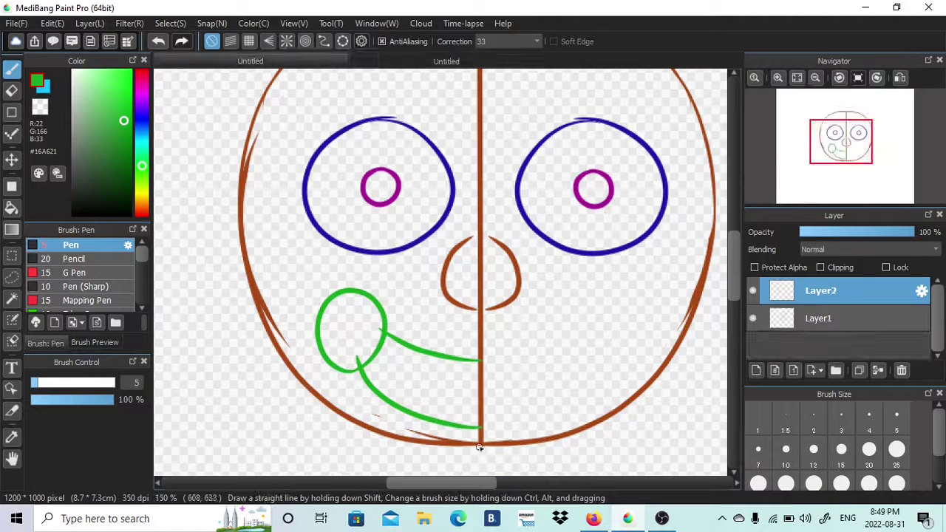
# Step: Draw the left face contour in green from the chin around the jaw and up to the crown at the centre line
pyautogui.moveTo(735, 268); pyautogui.dragTo(735, 277)
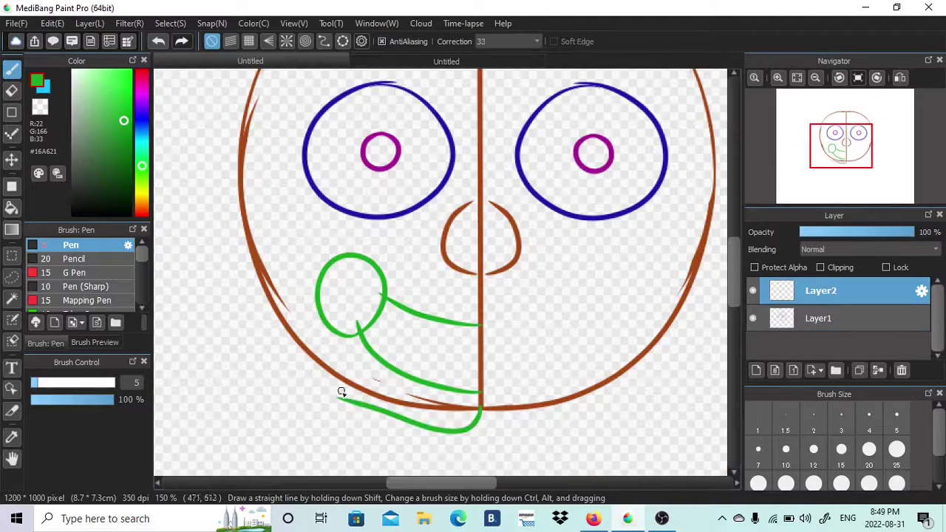
pyautogui.moveTo(207, 315); pyautogui.dragTo(221, 111)
pyautogui.hotkey('ctrl', 'z')
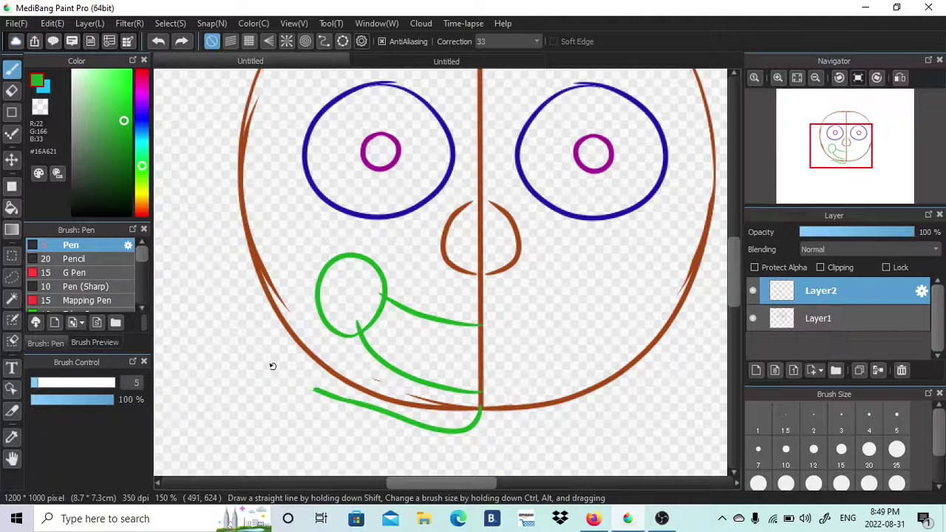
pyautogui.moveTo(316, 389); pyautogui.dragTo(243, 94)
pyautogui.scroll(5, 241, 295)
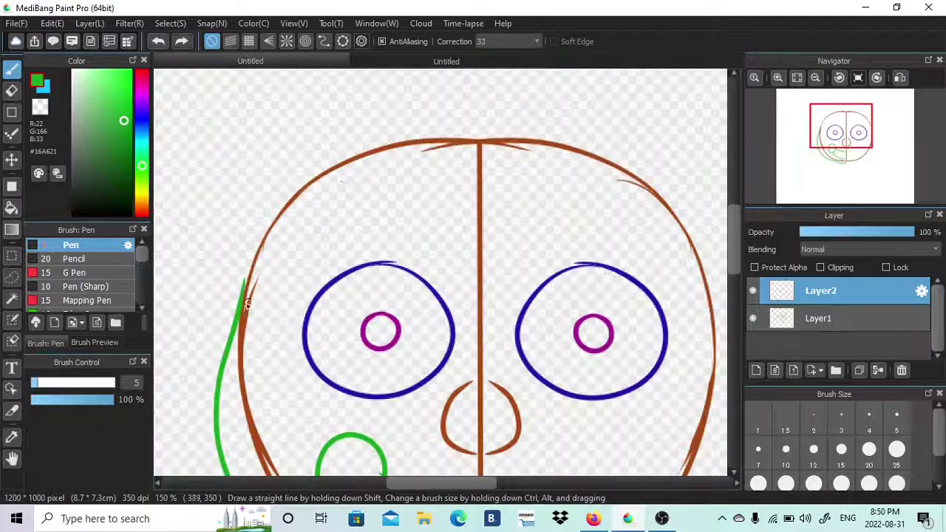
pyautogui.moveTo(244, 286); pyautogui.dragTo(486, 139)
# Step: Check the reference image and draw a tall green arch above the left eye, starting and ending at its sides
pyautogui.moveTo(735, 254); pyautogui.dragTo(734, 268)
pyautogui.click(260, 59)
pyautogui.click(417, 62)
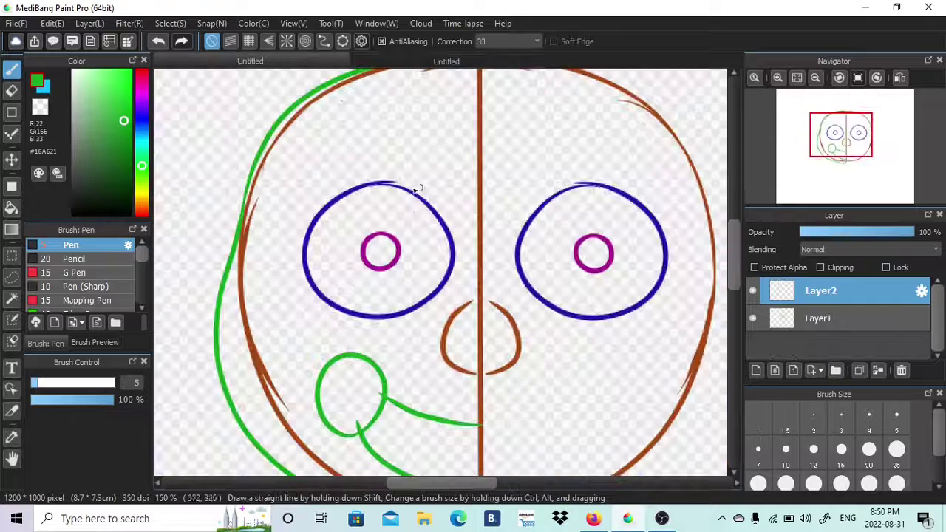
pyautogui.moveTo(316, 159); pyautogui.dragTo(305, 243)
# Step: Draw an oval green eyebrow inside the arch and three eyelashes on top of the left eye, following the reference image
pyautogui.click(403, 62)
pyautogui.click(298, 63)
pyautogui.moveTo(413, 138); pyautogui.dragTo(332, 150)
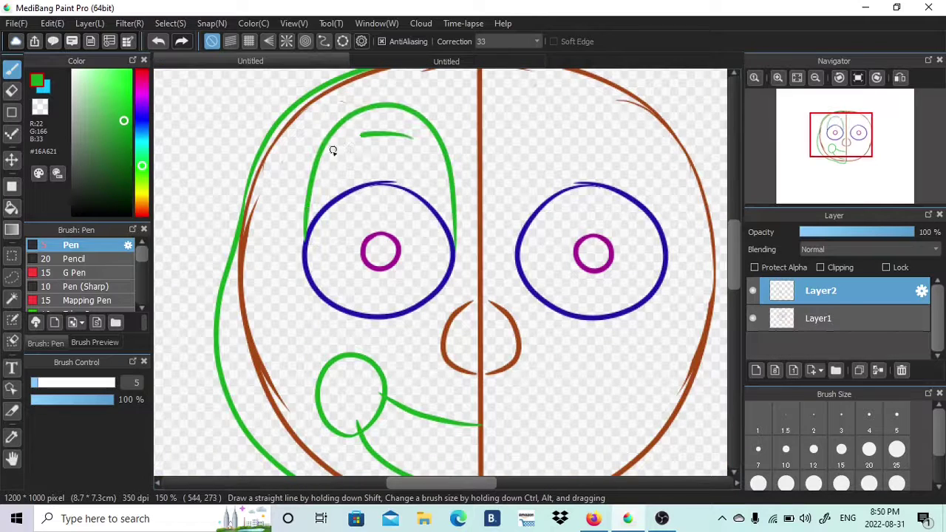
pyautogui.click(285, 62)
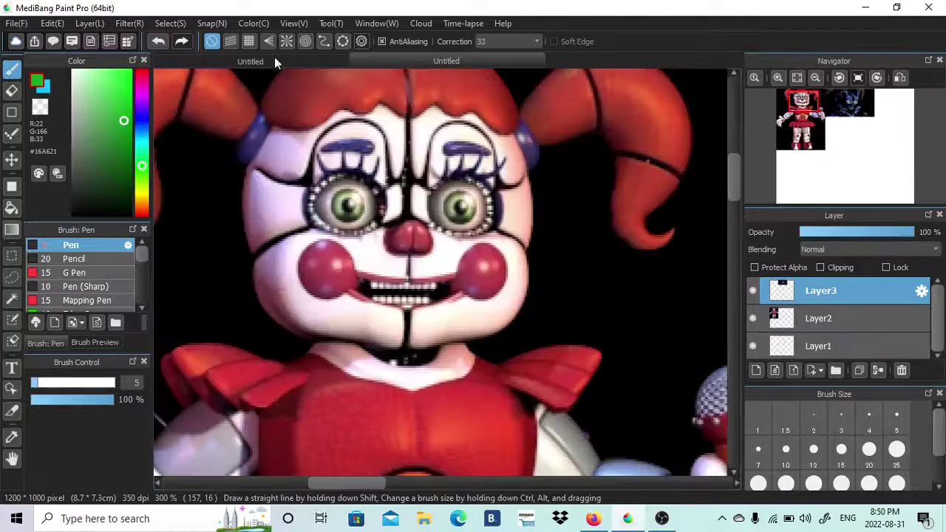
pyautogui.click(402, 62)
# Step: Draw a short curved green face seam from the side of the left eye arch to the outer face contour
pyautogui.moveTo(305, 201); pyautogui.dragTo(246, 225)
pyautogui.click(288, 62)
pyautogui.click(396, 62)
pyautogui.hotkey('ctrl', 'z')
pyautogui.moveTo(305, 212); pyautogui.dragTo(250, 182)
# Step: Draw a curved green cheek seam from the lower edge of the left eye to the outer face contour, checking the reference
pyautogui.click(288, 62)
pyautogui.click(395, 62)
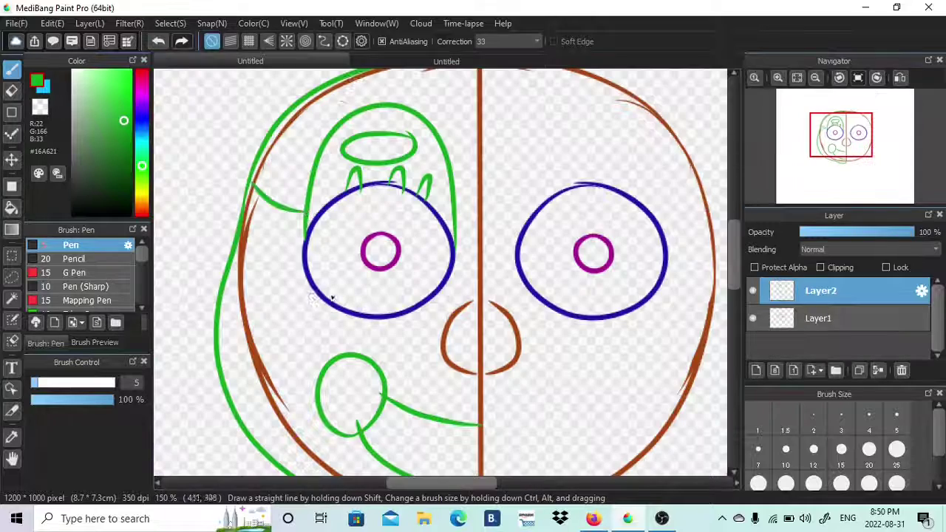
pyautogui.click(413, 62)
pyautogui.click(322, 62)
# Step: Draw a small green plate between the left eye and the vertical centre line, checking its shape against the reference image
pyautogui.moveTo(459, 247); pyautogui.dragTo(475, 267)
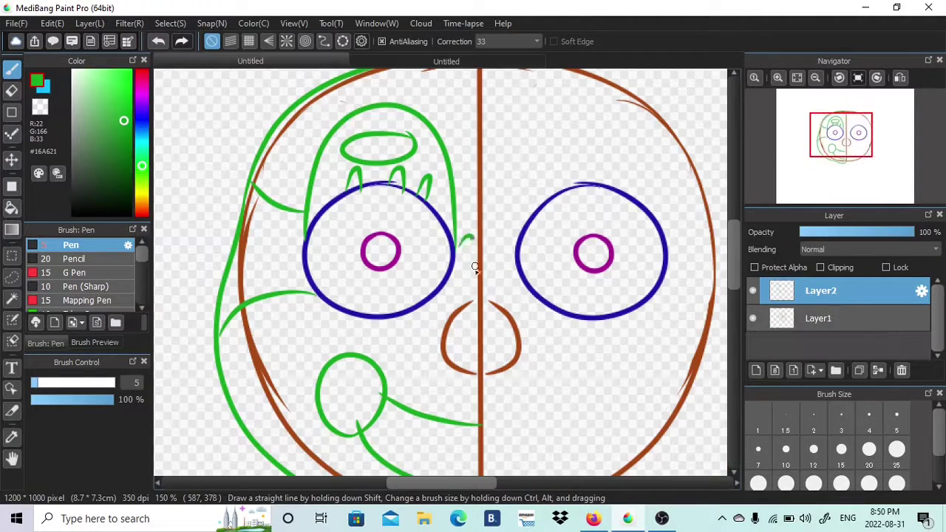
pyautogui.moveTo(734, 273); pyautogui.dragTo(733, 286)
pyautogui.click(437, 63)
pyautogui.click(330, 62)
pyautogui.hotkey('ctrl', 'z')
pyautogui.moveTo(455, 170); pyautogui.dragTo(473, 206)
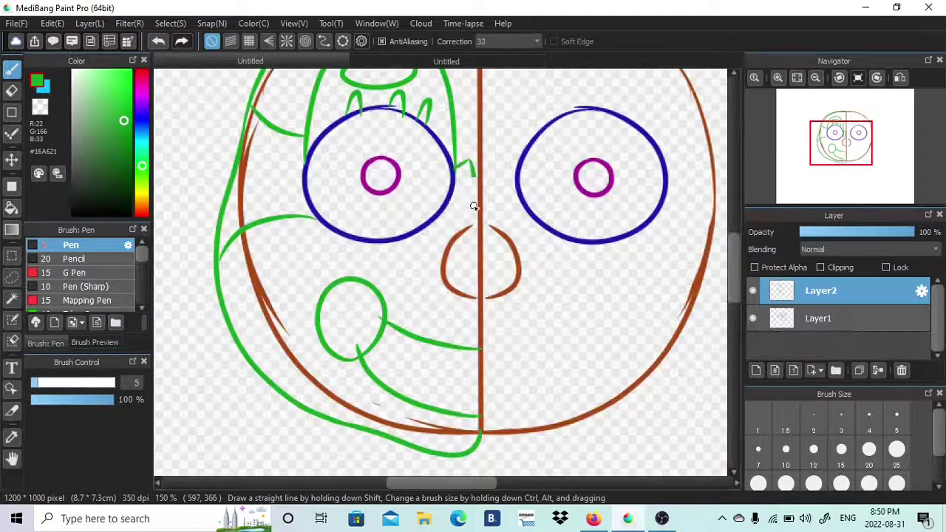
pyautogui.click(391, 62)
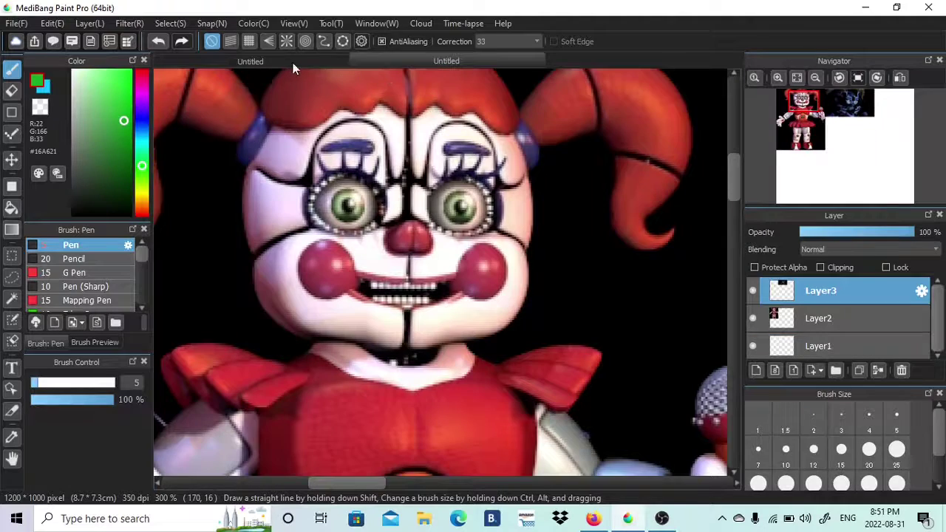
pyautogui.click(293, 63)
# Step: Copy and paste the green half-face line work, flip the copy horizontally and align it on the right half of the face
pyautogui.click(815, 77)
pyautogui.click(53, 24)
pyautogui.click(66, 86)
pyautogui.click(54, 23)
pyautogui.click(67, 101)
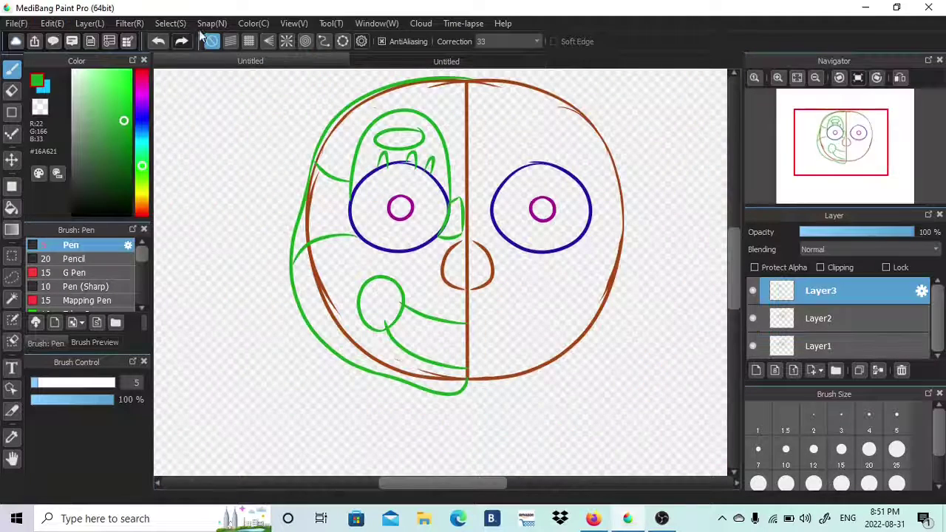
pyautogui.click(171, 24)
pyautogui.click(189, 133)
pyautogui.click(467, 454)
pyautogui.moveTo(368, 264); pyautogui.dragTo(551, 265)
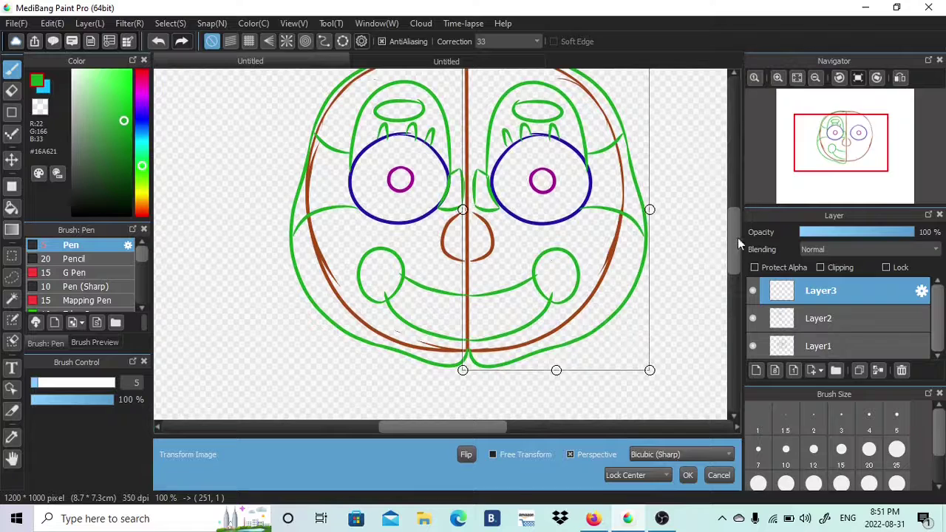
pyautogui.click(687, 474)
# Step: Merge the face layers into one and move the whole face up and to the left on the canvas
pyautogui.click(878, 369)
pyautogui.click(877, 369)
pyautogui.click(11, 160)
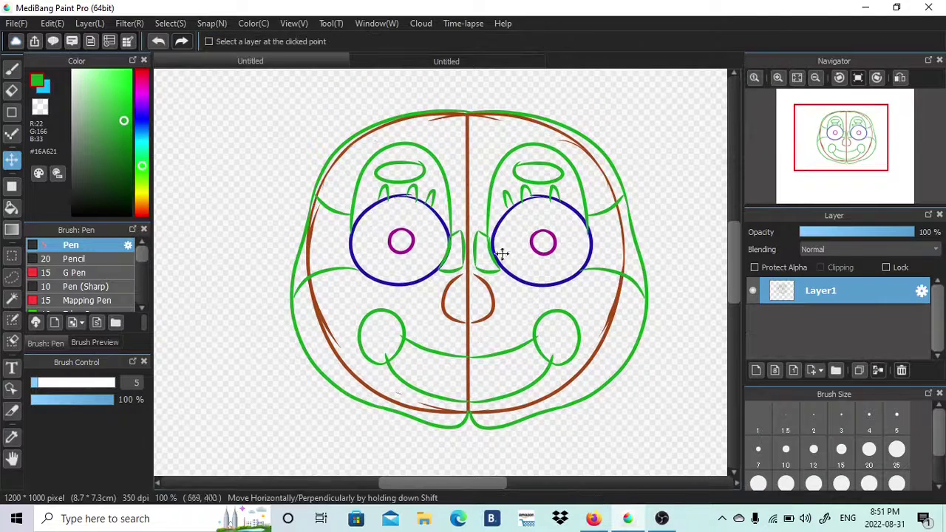
pyautogui.moveTo(502, 253); pyautogui.dragTo(431, 212)
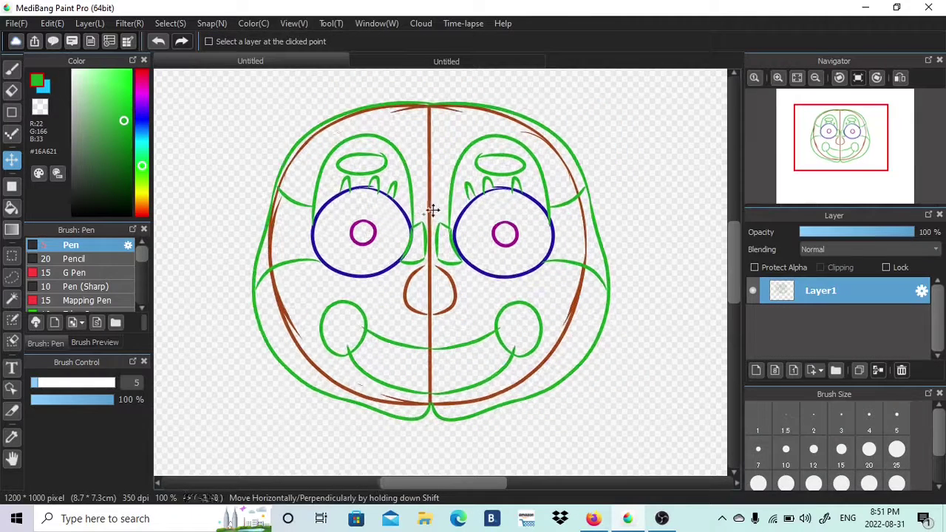
# Step: Set the brush colour to purple (#A616A2) and move the face layer down to make room above the head
pyautogui.click(13, 70)
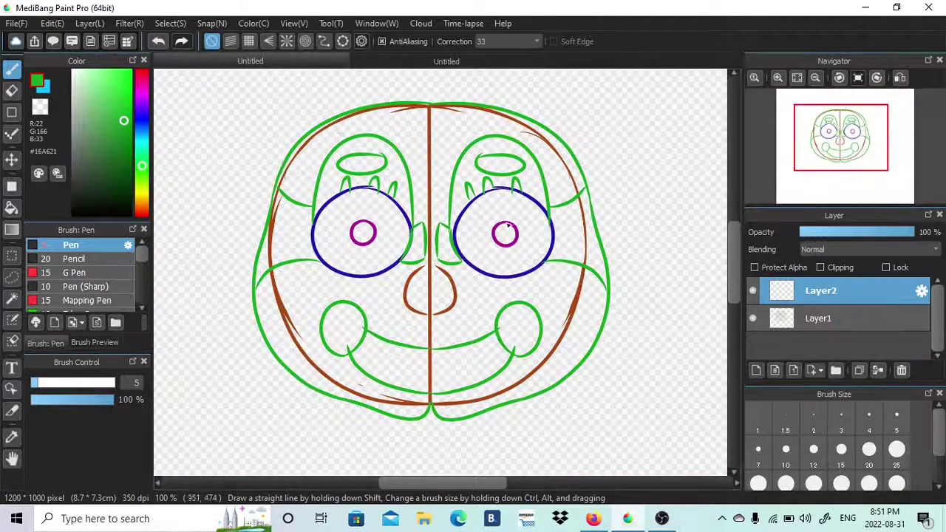
pyautogui.click(141, 93)
pyautogui.scroll(5, 781, 169)
pyautogui.click(11, 160)
pyautogui.click(820, 319)
pyautogui.moveTo(352, 175)
pyautogui.mouseDown()
pyautogui.moveTo(345, 237)
pyautogui.moveTo(357, 293)
pyautogui.mouseUp()
# Step: Draw the left half of the hair in purple with a wavy fringe, curved top and large pigtail, following the reference image
pyautogui.click(11, 70)
pyautogui.click(449, 62)
pyautogui.click(250, 61)
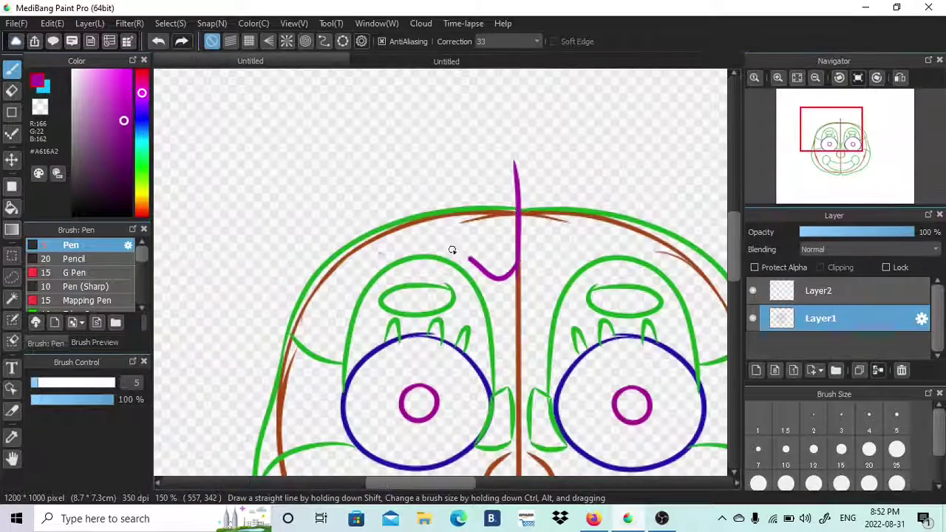
pyautogui.moveTo(377, 272); pyautogui.dragTo(317, 275)
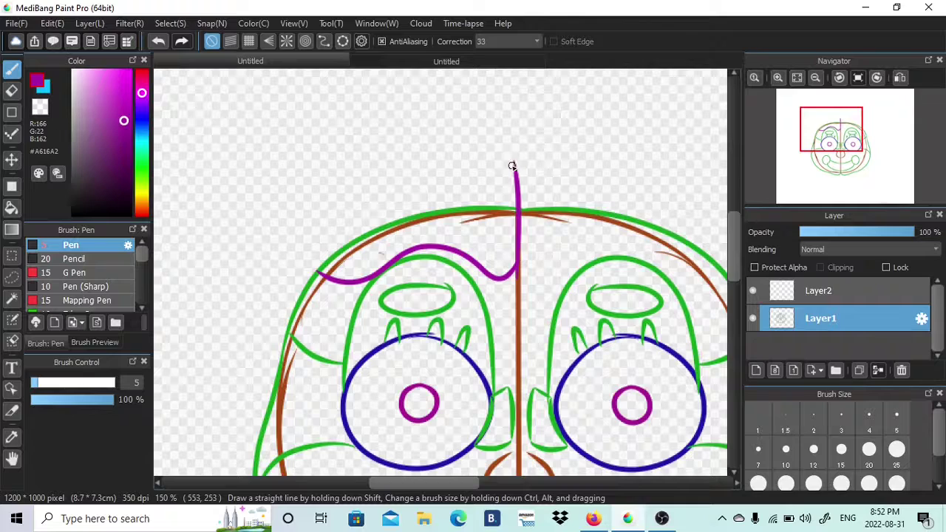
pyautogui.moveTo(514, 158); pyautogui.dragTo(356, 189)
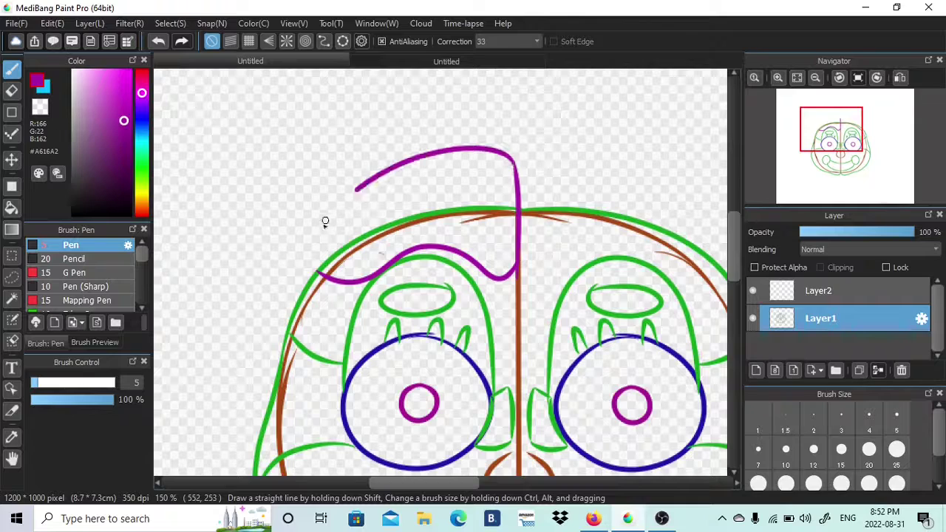
pyautogui.scroll(-3, 362, 334)
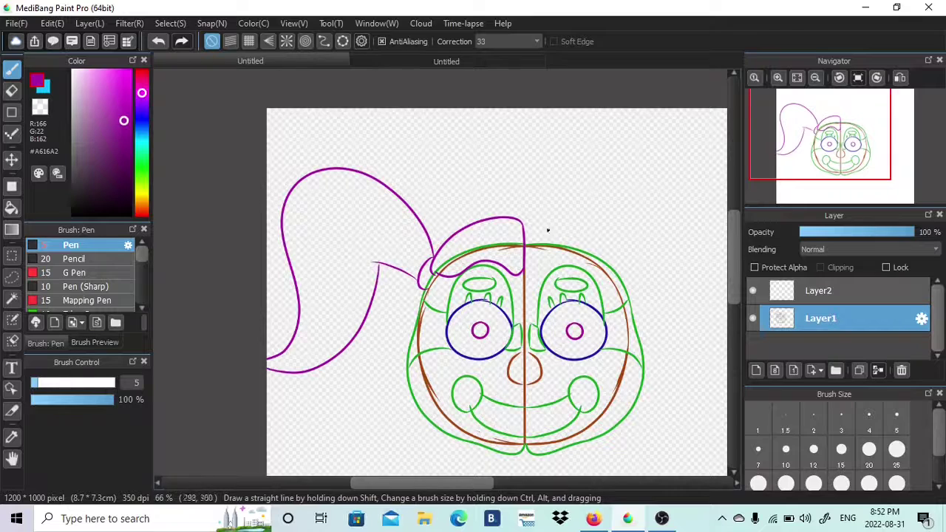
pyautogui.click(52, 23)
pyautogui.click(84, 99)
pyautogui.click(51, 24)
pyautogui.click(84, 116)
pyautogui.click(170, 23)
pyautogui.click(199, 192)
pyautogui.click(465, 455)
pyautogui.moveTo(450, 202); pyautogui.dragTo(636, 210)
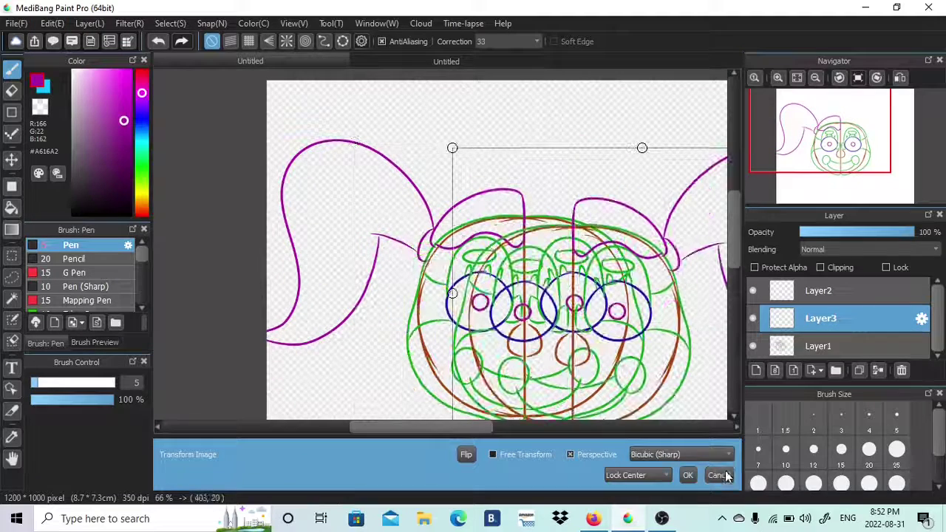
pyautogui.click(720, 475)
pyautogui.click(901, 369)
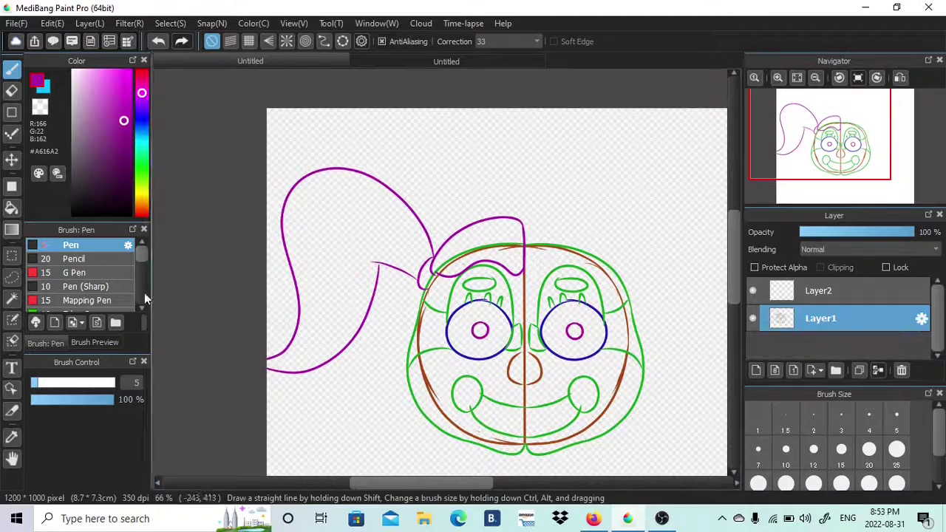
# Step: Lasso the purple hair and pigtail on the left half of the head and copy the selection
pyautogui.click(11, 278)
pyautogui.moveTo(512, 281); pyautogui.dragTo(512, 279)
pyautogui.click(529, 242)
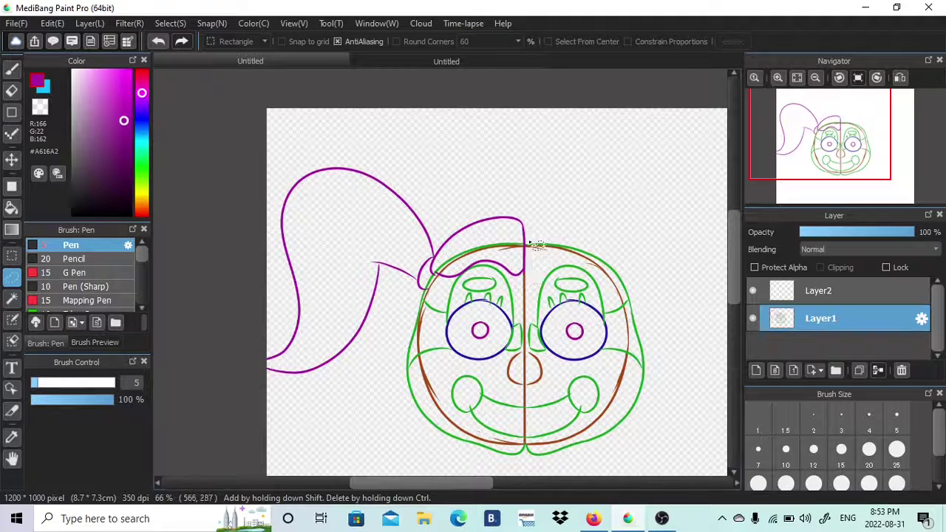
pyautogui.moveTo(250, 377); pyautogui.dragTo(368, 356)
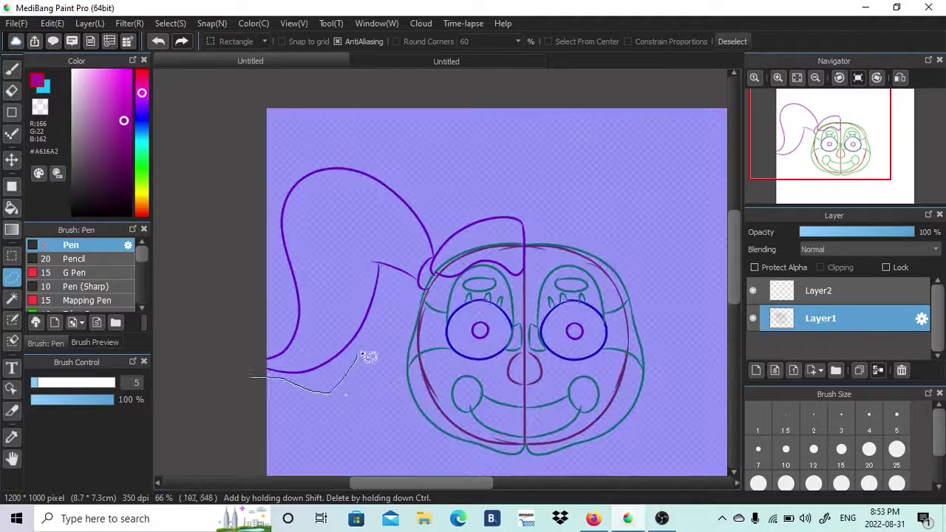
pyautogui.moveTo(530, 225); pyautogui.dragTo(253, 183)
pyautogui.click(53, 24)
pyautogui.click(71, 97)
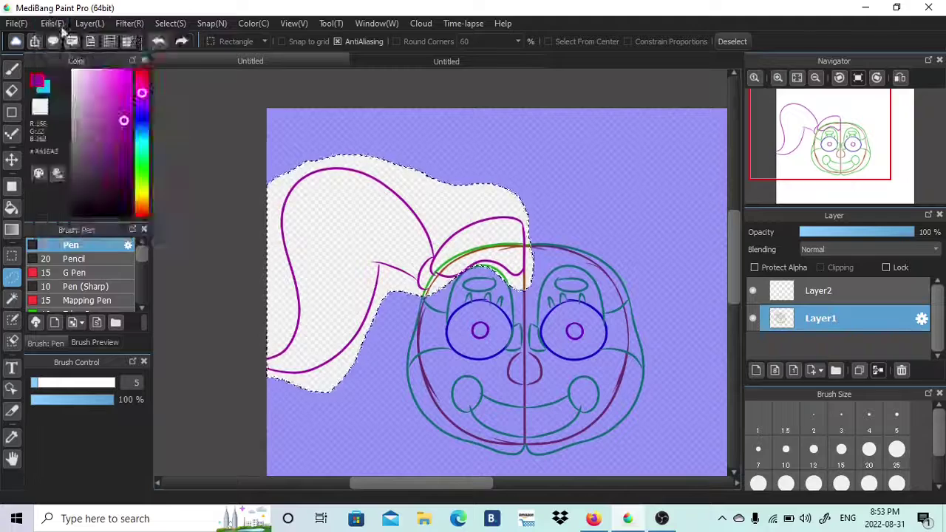
# Step: Paste the copied hair, clear the selection, flip the copy horizontally and align it with the right half of the head
pyautogui.click(54, 25)
pyautogui.click(72, 116)
pyautogui.click(170, 24)
pyautogui.click(193, 63)
pyautogui.click(170, 24)
pyautogui.click(198, 194)
pyautogui.click(466, 454)
pyautogui.moveTo(308, 271); pyautogui.dragTo(565, 299)
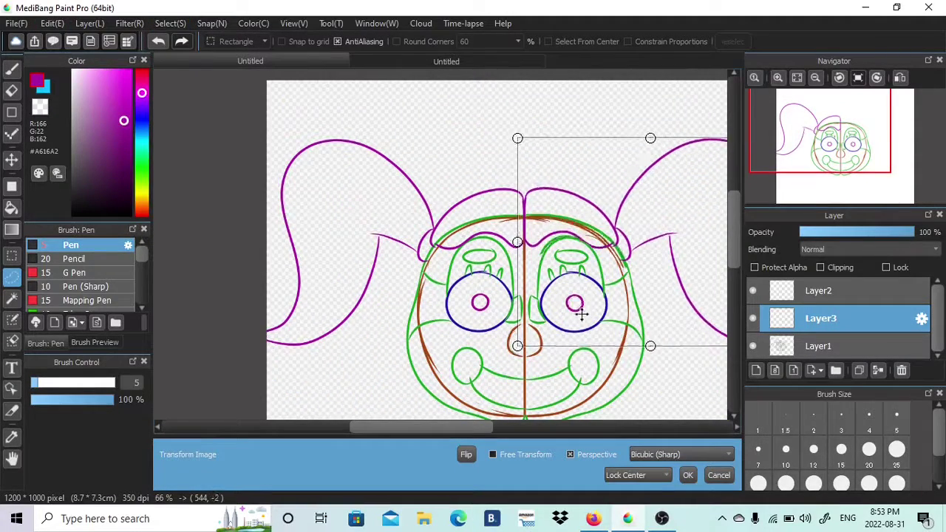
pyautogui.click(686, 475)
# Step: Close the open tip of the right pigtail with short purple strokes meeting in a point
pyautogui.moveTo(458, 482); pyautogui.dragTo(482, 482)
pyautogui.click(12, 70)
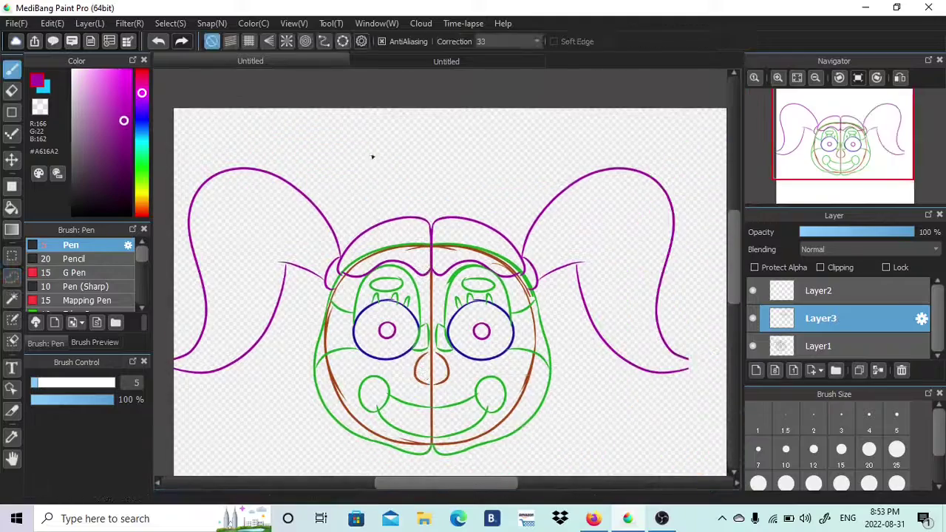
pyautogui.moveTo(861, 156); pyautogui.dragTo(880, 157)
pyautogui.click(777, 77)
pyautogui.click(778, 78)
pyautogui.click(778, 78)
pyautogui.moveTo(585, 308); pyautogui.dragTo(589, 302)
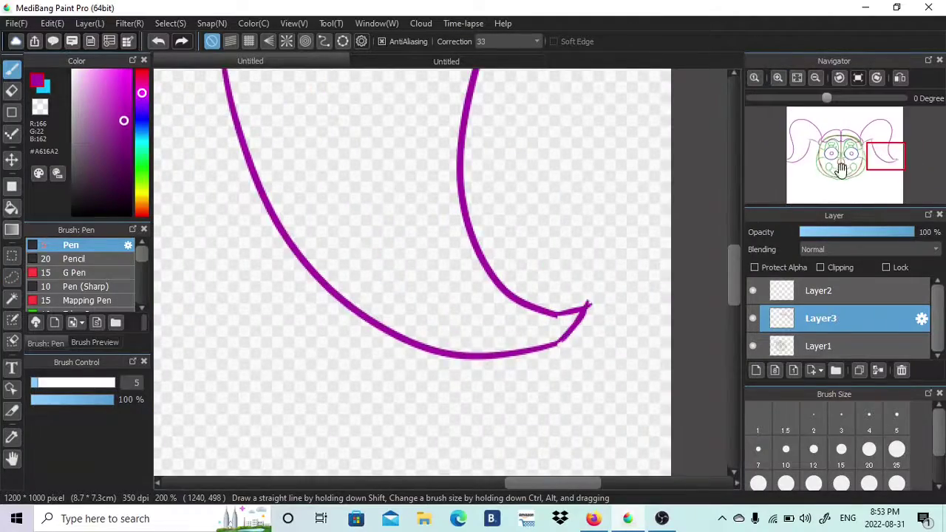
# Step: Merge the drawing's layers into one and ready the freehand selection tool around the right cheek
pyautogui.moveTo(840, 169); pyautogui.dragTo(843, 150)
pyautogui.click(849, 300)
pyautogui.click(878, 371)
pyautogui.click(878, 371)
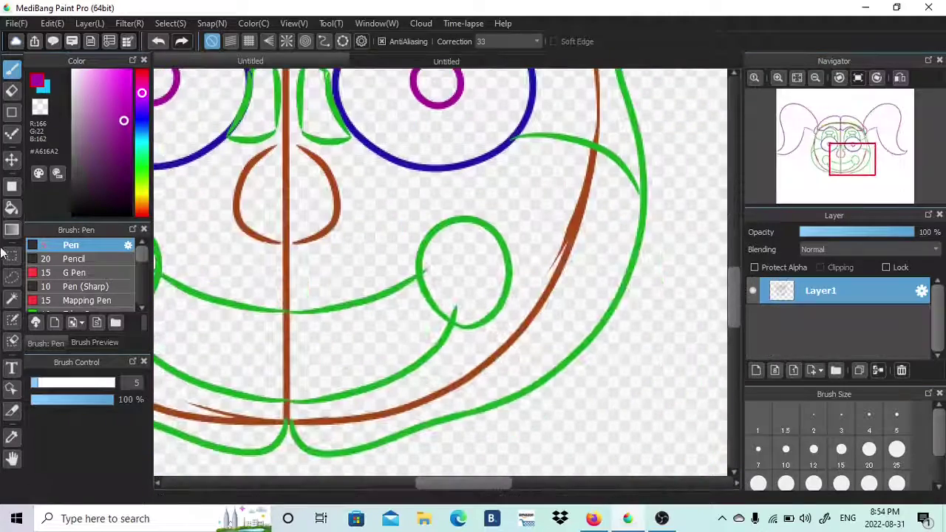
pyautogui.press('m')
pyautogui.click(815, 78)
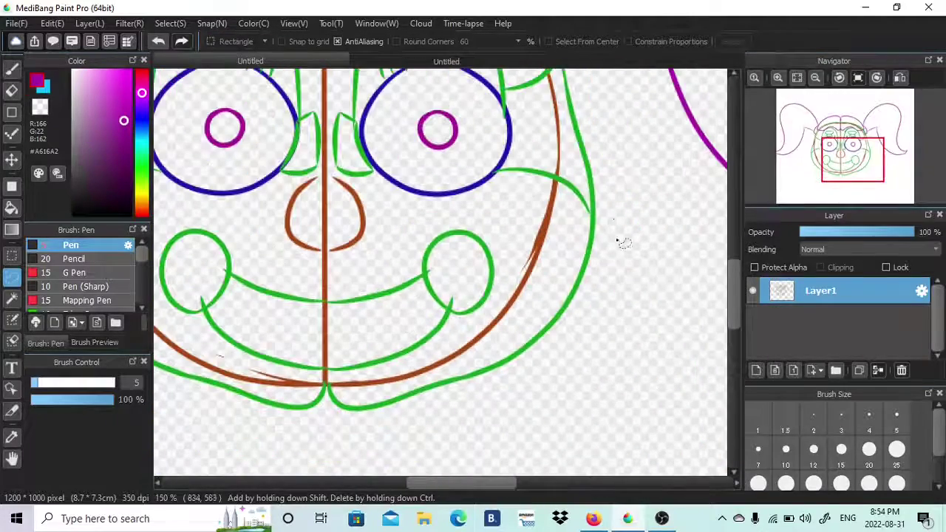
pyautogui.moveTo(553, 164); pyautogui.dragTo(632, 240)
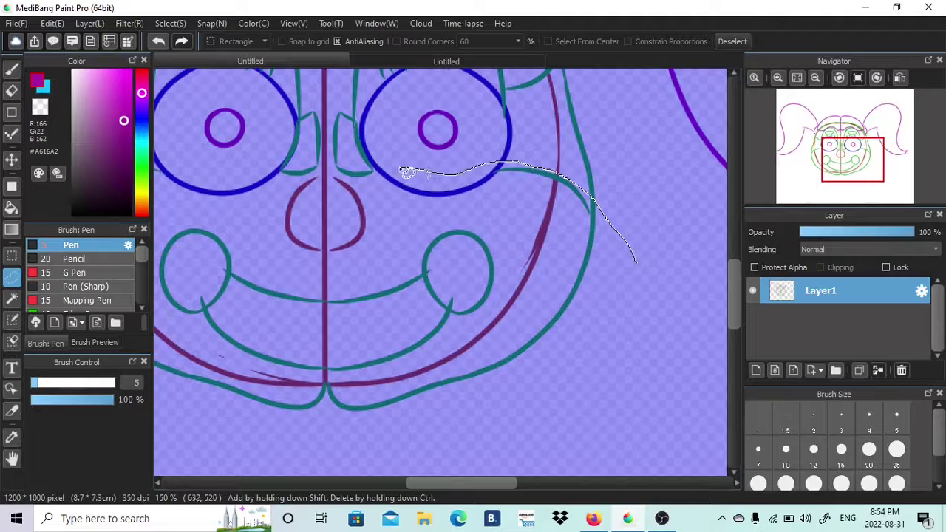
pyautogui.moveTo(401, 169); pyautogui.dragTo(399, 170)
pyautogui.hotkey('ctrl', 'z')
# Step: Check the reference, then lasso the lower right face from the centre line along the eye and cheek seam and cut it
pyautogui.click(400, 59)
pyautogui.click(319, 60)
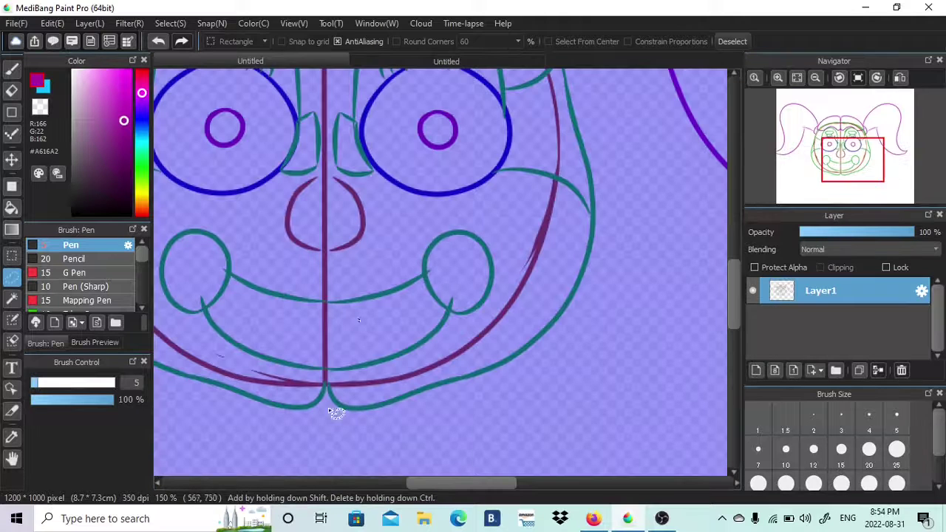
pyautogui.moveTo(323, 189); pyautogui.dragTo(325, 178)
pyautogui.moveTo(375, 181); pyautogui.dragTo(394, 165)
pyautogui.moveTo(327, 411); pyautogui.dragTo(329, 351)
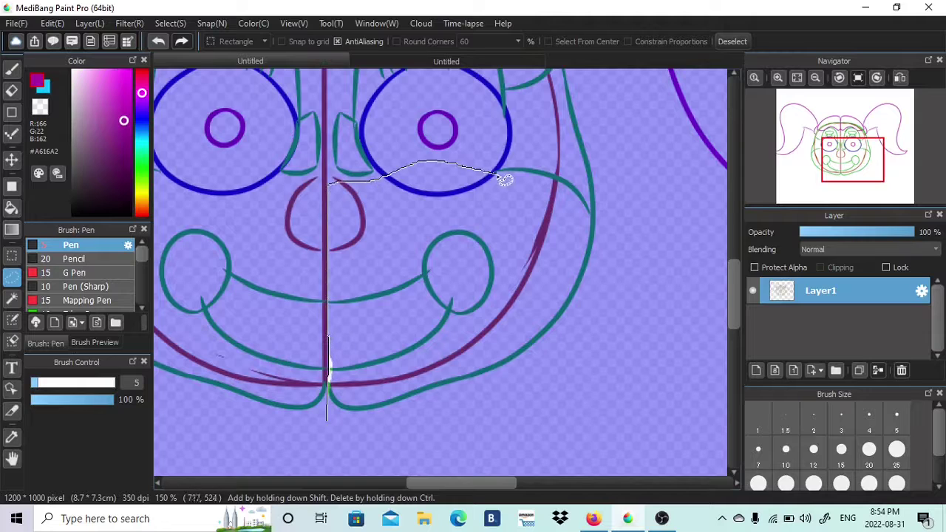
pyautogui.moveTo(591, 189); pyautogui.dragTo(319, 423)
pyautogui.click(52, 23)
pyautogui.click(71, 79)
# Step: Paste the cut cheek section on its own layer beneath the face, keeping an empty layer between them
pyautogui.click(53, 24)
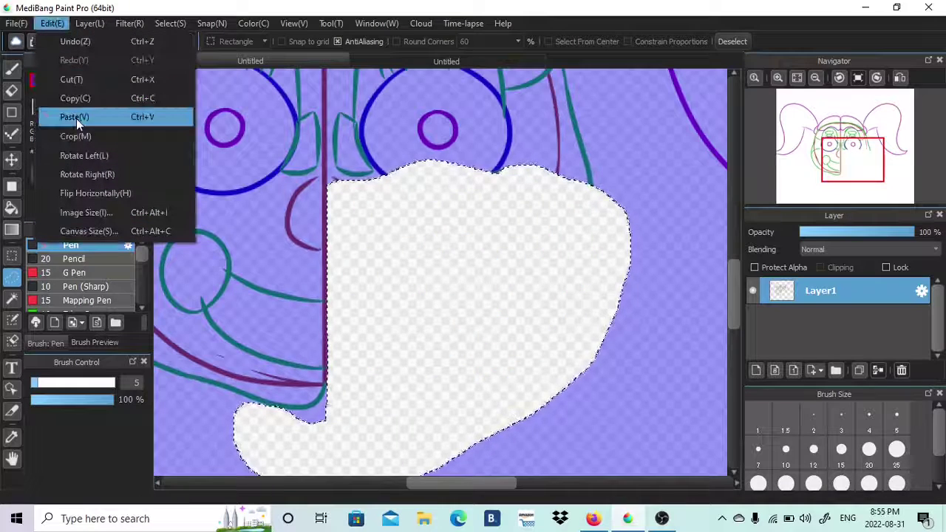
pyautogui.moveTo(170, 24)
pyautogui.click(192, 59)
pyautogui.click(755, 370)
pyautogui.moveTo(820, 290)
pyautogui.mouseDown()
pyautogui.moveTo(820, 320)
pyautogui.moveTo(784, 349)
pyautogui.mouseUp()
pyautogui.click(52, 23)
pyautogui.click(74, 117)
pyautogui.click(753, 345)
pyautogui.click(752, 346)
pyautogui.click(798, 318)
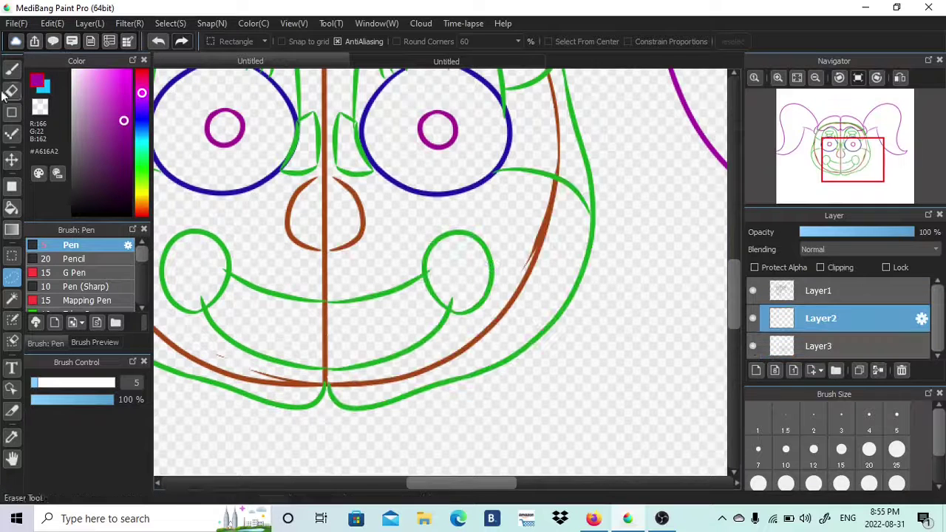
# Step: Fade the cut cheek layer and draw the right eye's lower edge and cheek seam in dark blue (#3316A6) on the middle layer
pyautogui.click(12, 70)
pyautogui.moveTo(142, 115); pyautogui.dragTo(143, 133)
pyautogui.moveTo(822, 243)
pyautogui.mouseDown()
pyautogui.moveTo(917, 233)
pyautogui.moveTo(818, 232)
pyautogui.mouseUp()
pyautogui.click(803, 345)
pyautogui.click(818, 320)
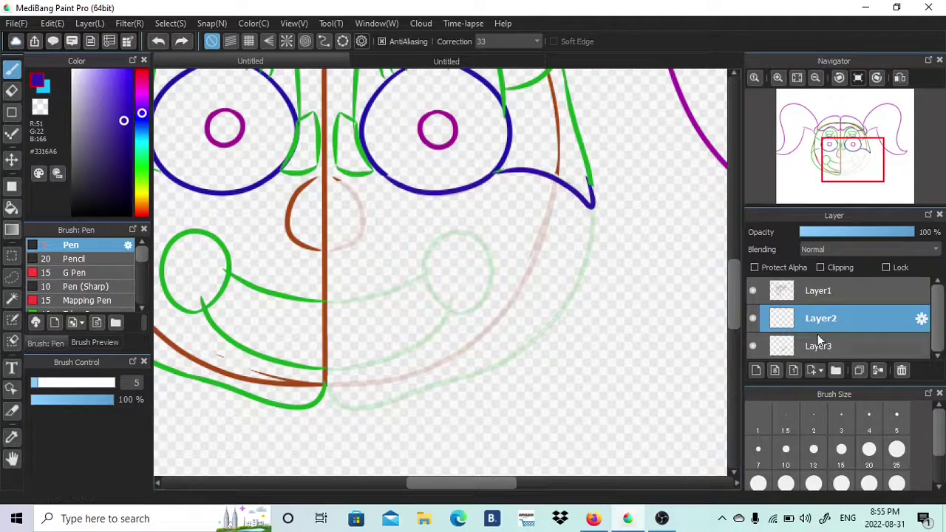
# Step: Merge the face layer with the dark blue seam layer and set the cheek section layer's opacity to 48%
pyautogui.click(820, 295)
pyautogui.click(878, 370)
pyautogui.click(829, 323)
pyautogui.moveTo(819, 236); pyautogui.dragTo(853, 237)
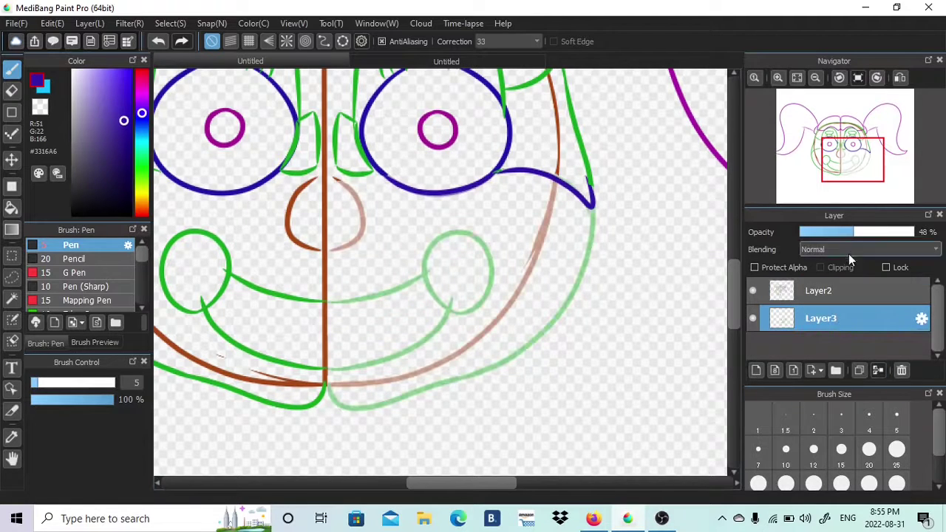
# Step: On a new layer, draw a jagged plate outline in cyan (#00DAC7) from the right cheek seam down past the jaw
pyautogui.click(757, 370)
pyautogui.click(143, 145)
pyautogui.moveTo(129, 105); pyautogui.dragTo(144, 91)
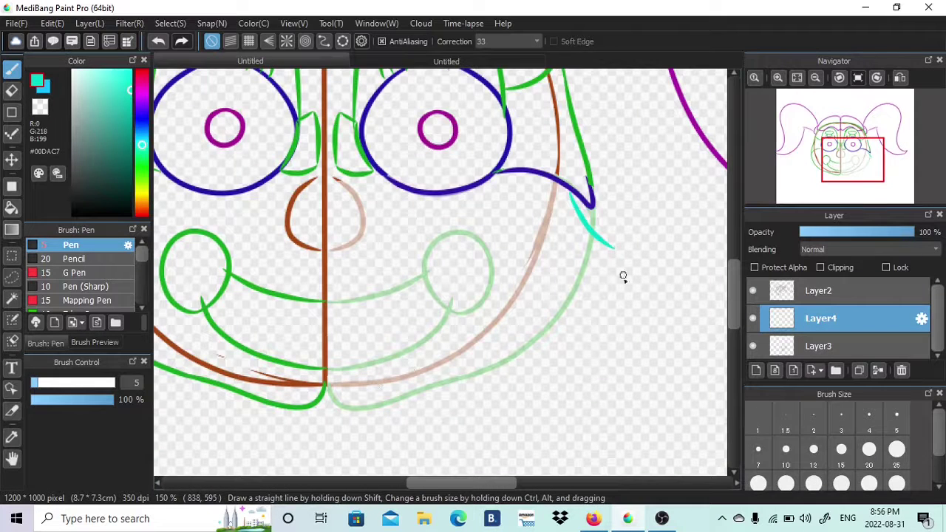
pyautogui.moveTo(517, 363); pyautogui.dragTo(542, 342)
pyautogui.press('e')
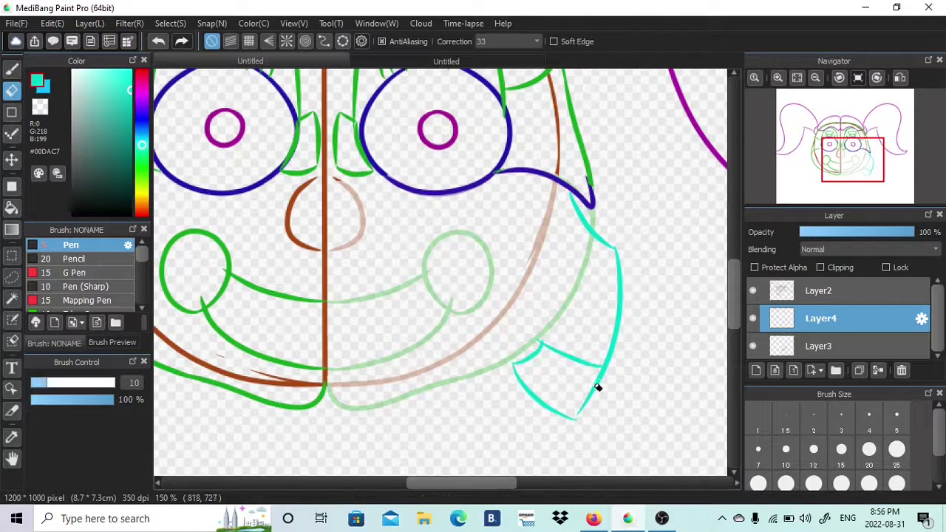
# Step: Add a rounded bump and a lower prong to the cyan outline, erasing the overlapping line and checking the reference
pyautogui.press('b')
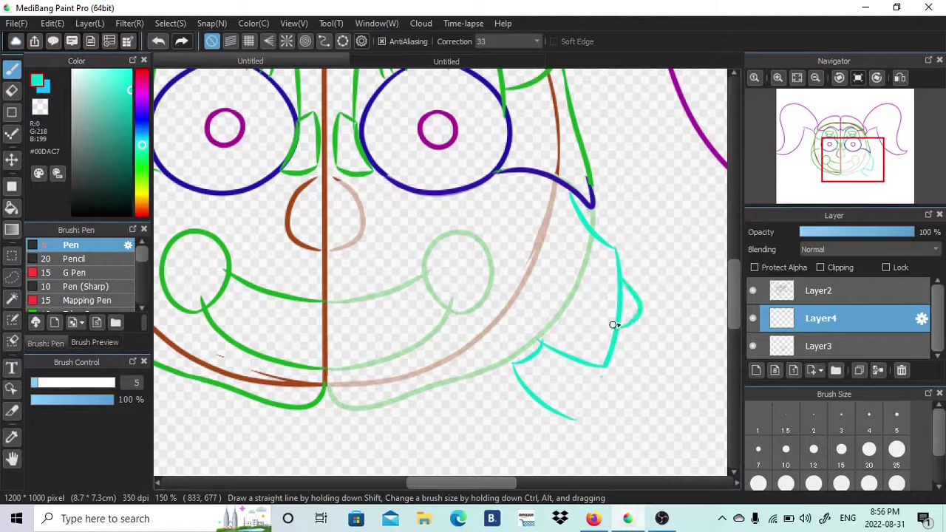
pyautogui.press('e')
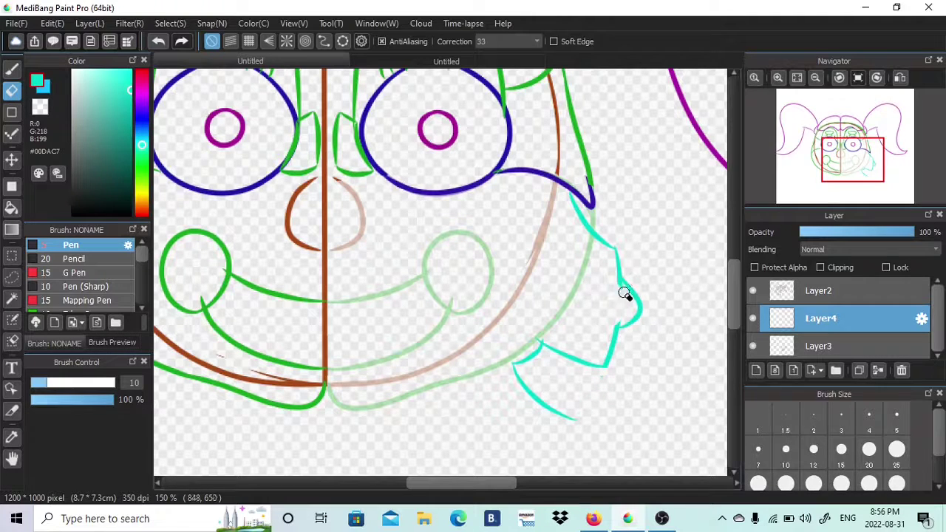
pyautogui.press('b')
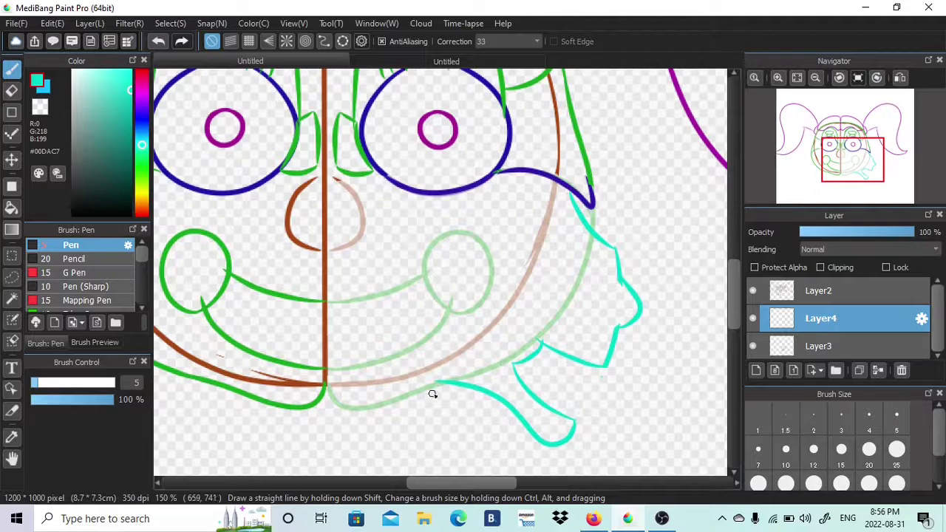
pyautogui.click(415, 58)
pyautogui.click(307, 64)
# Step: Merge the cyan outline with the face layer and hide the faded cheek section layer
pyautogui.click(850, 297)
pyautogui.click(878, 370)
pyautogui.click(753, 319)
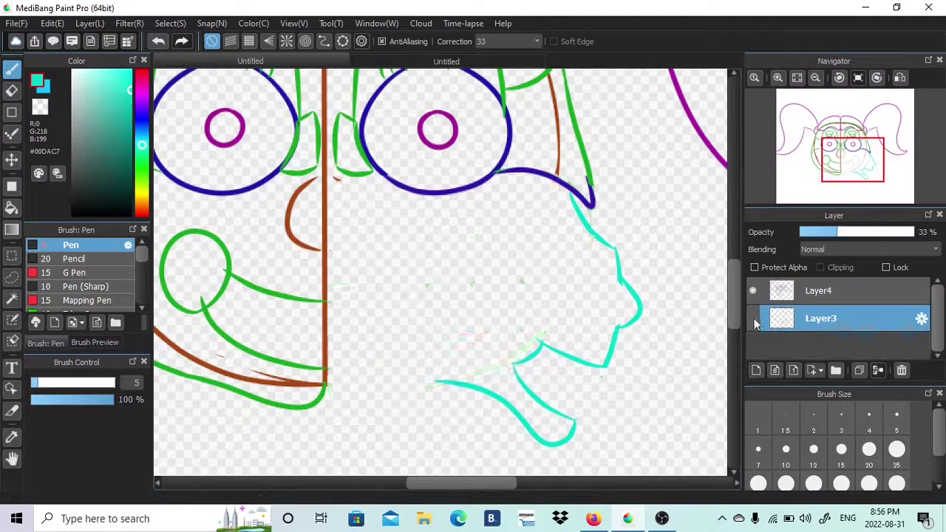
# Step: Show the faded cheek section and draw the upper gum block and tooth row in yellow-green (#A8CD00) on a new layer
pyautogui.click(753, 322)
pyautogui.hotkey('ctrl', 'shift', 'n')
pyautogui.click(142, 188)
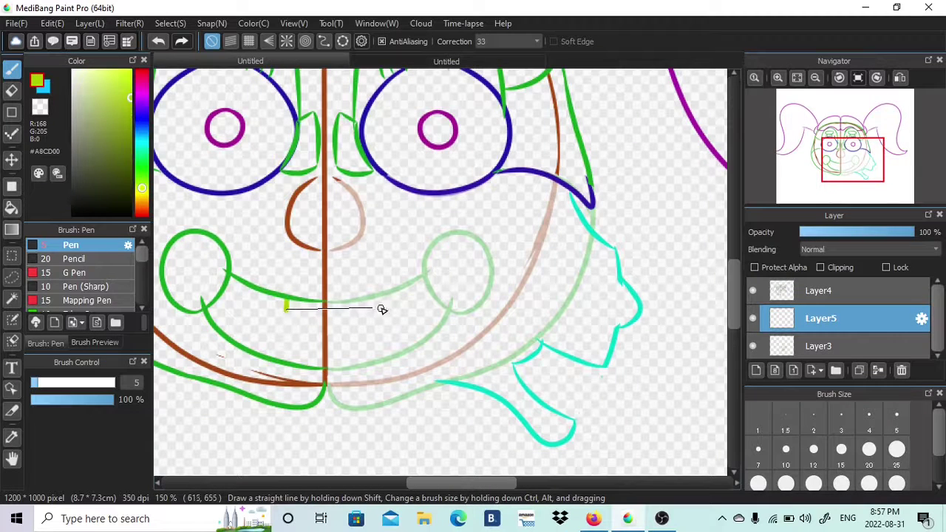
pyautogui.keyDown('shift'); pyautogui.click(381, 308); pyautogui.keyUp('shift')
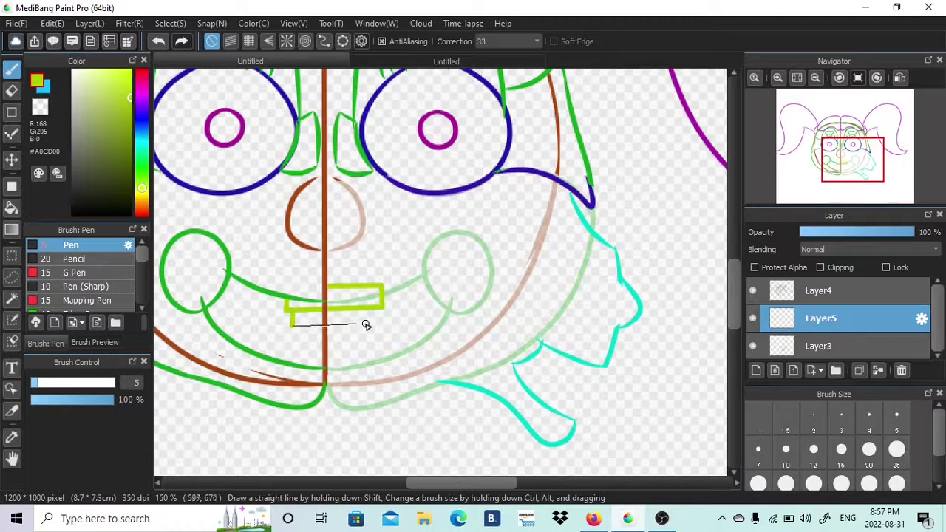
pyautogui.keyDown('shift'); pyautogui.click(373, 324); pyautogui.keyUp('shift')
pyautogui.keyDown('shift'); pyautogui.click(373, 312); pyautogui.keyUp('shift')
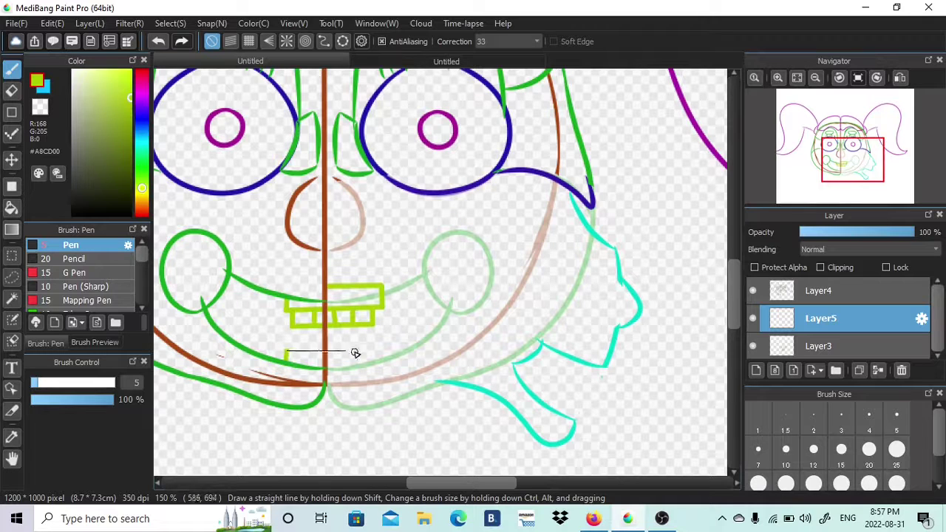
# Step: Draw the lower tooth row and gum block with straight yellow-green lines around the face's centre seam
pyautogui.keyDown('shift'); pyautogui.click(380, 352); pyautogui.keyUp('shift')
pyautogui.keyDown('shift'); pyautogui.click(296, 341); pyautogui.keyUp('shift')
pyautogui.keyDown('shift'); pyautogui.click(375, 341); pyautogui.keyUp('shift')
pyautogui.keyDown('shift'); pyautogui.click(375, 348); pyautogui.keyUp('shift')
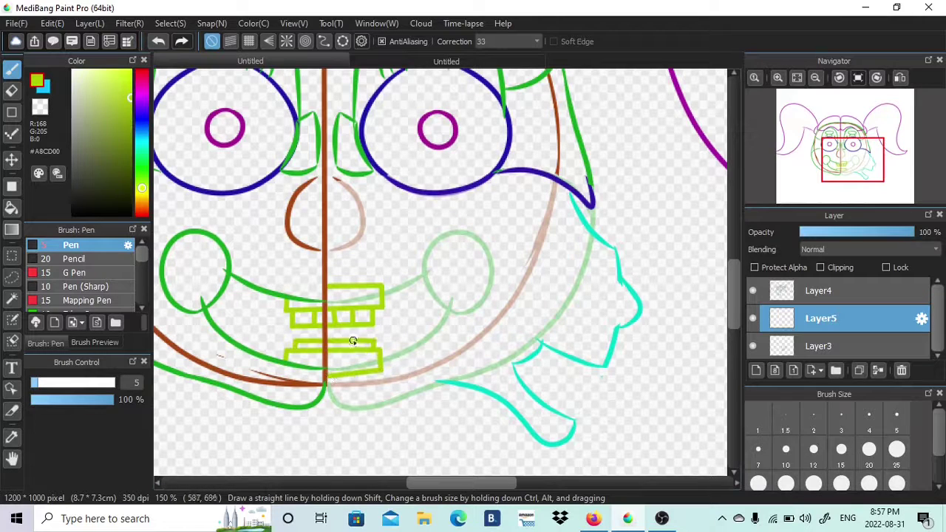
# Step: Following the reference, draw a curved strip under the right eye and overlapping rounded fins fanning from the cheek to the chin
pyautogui.click(462, 61)
pyautogui.click(292, 61)
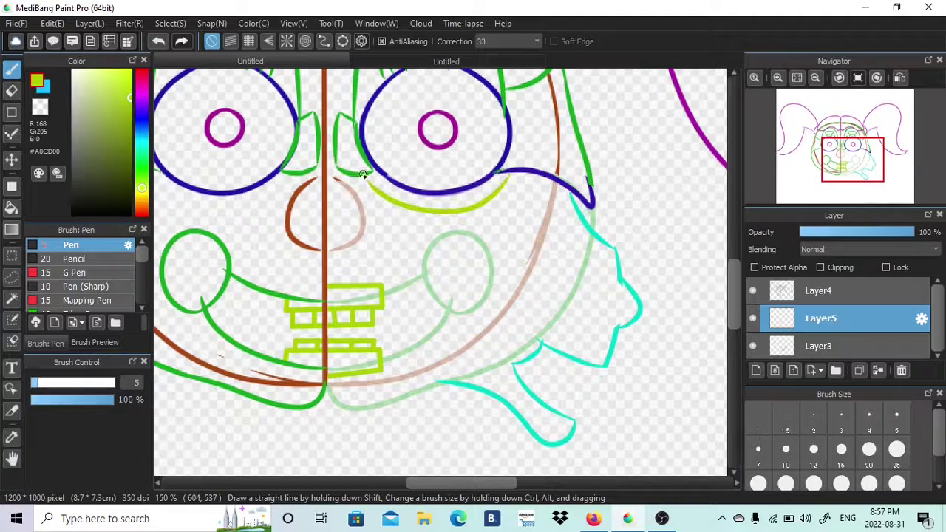
pyautogui.click(338, 59)
pyautogui.click(339, 60)
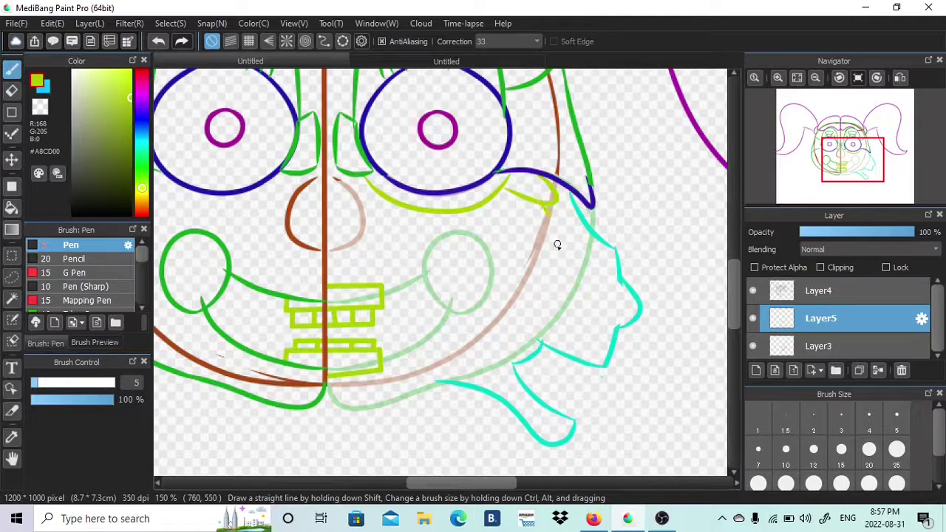
pyautogui.moveTo(557, 245)
pyautogui.mouseDown()
pyautogui.moveTo(473, 280)
pyautogui.moveTo(466, 321)
pyautogui.moveTo(475, 374)
pyautogui.moveTo(450, 422)
pyautogui.mouseUp()
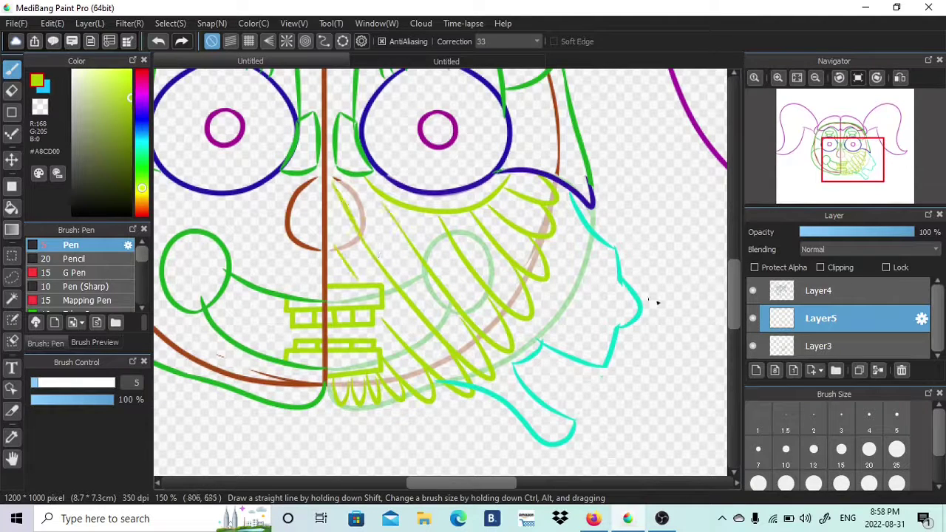
# Step: Hide the faded cheek section layer and merge the face layer with the yellow-green teeth and fins layer
pyautogui.click(819, 343)
pyautogui.click(752, 347)
pyautogui.click(784, 326)
pyautogui.click(783, 297)
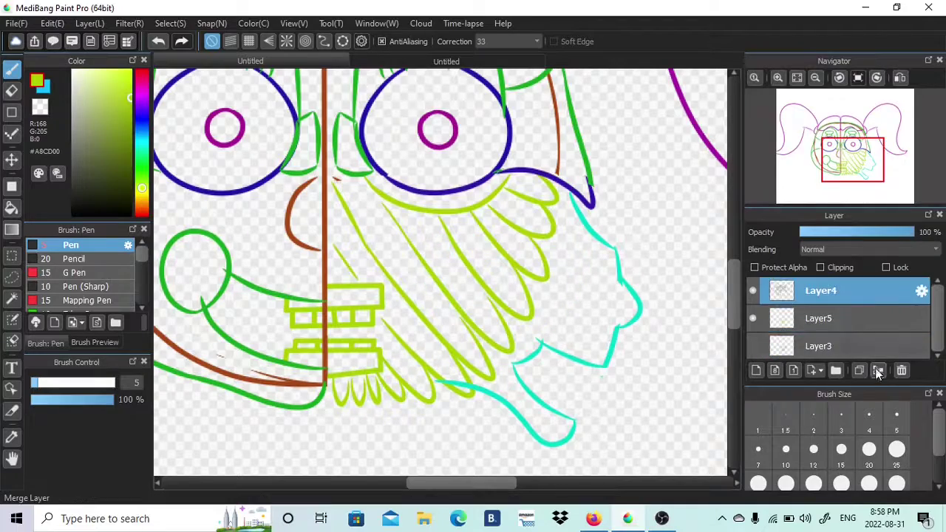
pyautogui.click(876, 371)
# Step: On a new layer, draw yellow-green segment seams across both pigtails, checking the reference image
pyautogui.click(794, 324)
pyautogui.click(757, 371)
pyautogui.click(815, 77)
pyautogui.moveTo(854, 159)
pyautogui.mouseDown()
pyautogui.moveTo(859, 130)
pyautogui.moveTo(812, 120)
pyautogui.mouseUp()
pyautogui.click(446, 61)
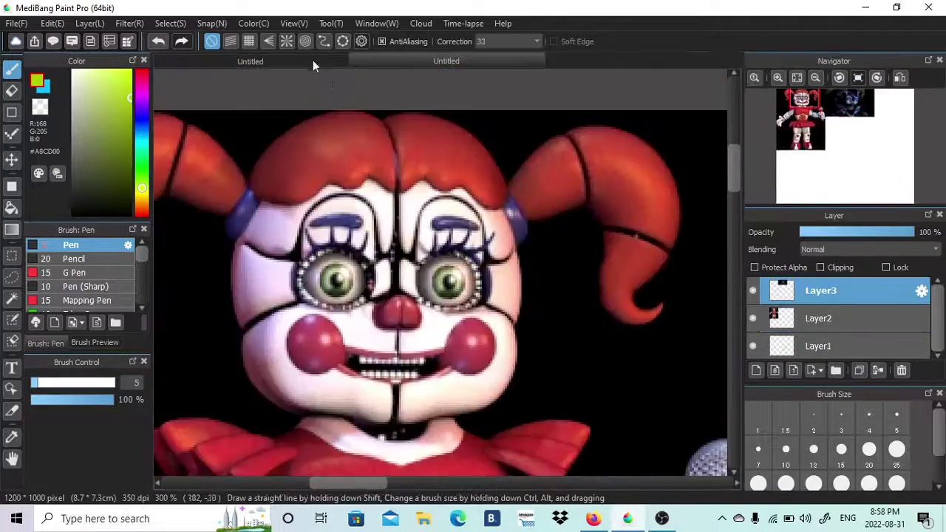
pyautogui.click(315, 62)
pyautogui.moveTo(548, 265); pyautogui.dragTo(583, 135)
pyautogui.moveTo(467, 483); pyautogui.dragTo(402, 483)
pyautogui.moveTo(393, 262); pyautogui.dragTo(283, 145)
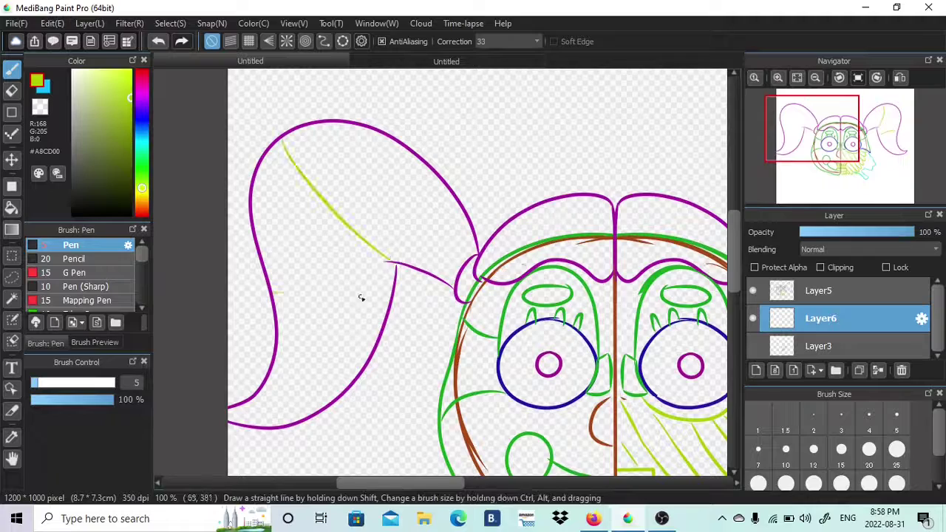
pyautogui.moveTo(376, 337); pyautogui.dragTo(282, 310)
# Step: Merge the face layer with the pigtail seams layer and delete the hidden cheek section layer
pyautogui.click(835, 153)
pyautogui.moveTo(835, 153); pyautogui.dragTo(843, 191)
pyautogui.click(798, 293)
pyautogui.click(877, 370)
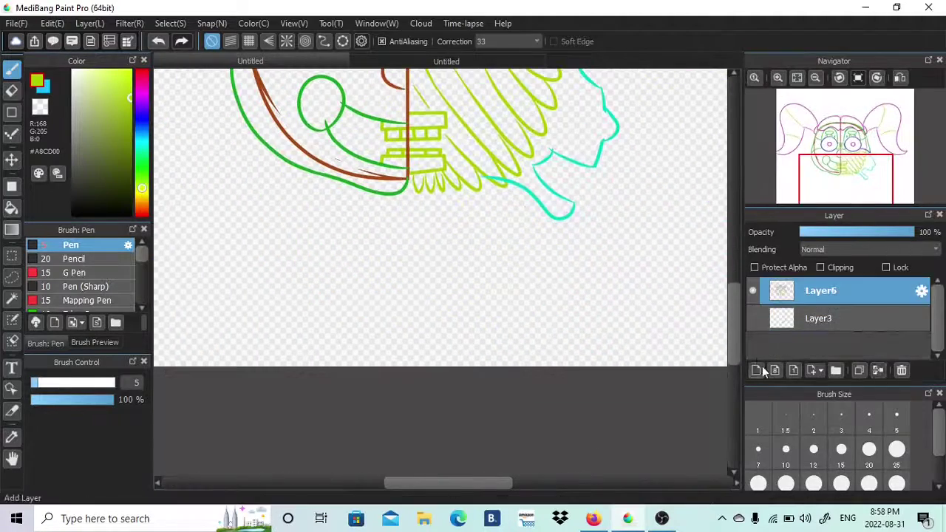
pyautogui.click(794, 319)
pyautogui.click(901, 370)
# Step: On a new layer beneath the head, draw a dark blue (#1800CD) body centre line, shoulder line and left neck-to-shoulder curve
pyautogui.click(757, 370)
pyautogui.moveTo(789, 296); pyautogui.dragTo(789, 322)
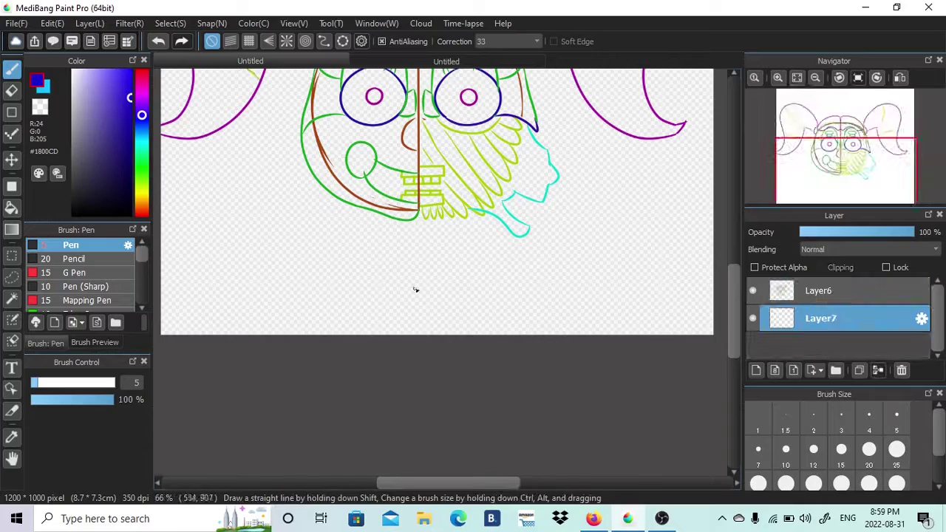
pyautogui.moveTo(419, 213); pyautogui.dragTo(418, 386)
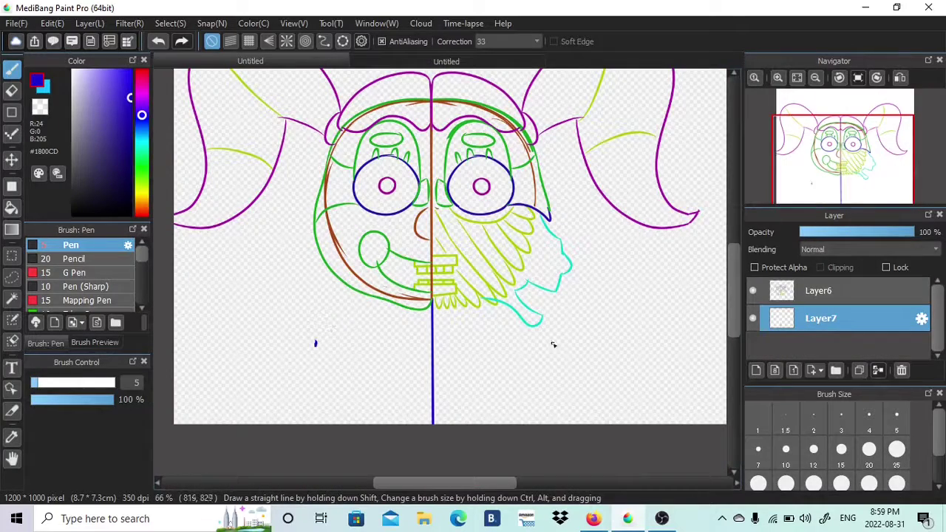
pyautogui.keyDown('shift'); pyautogui.click(553, 345); pyautogui.keyUp('shift')
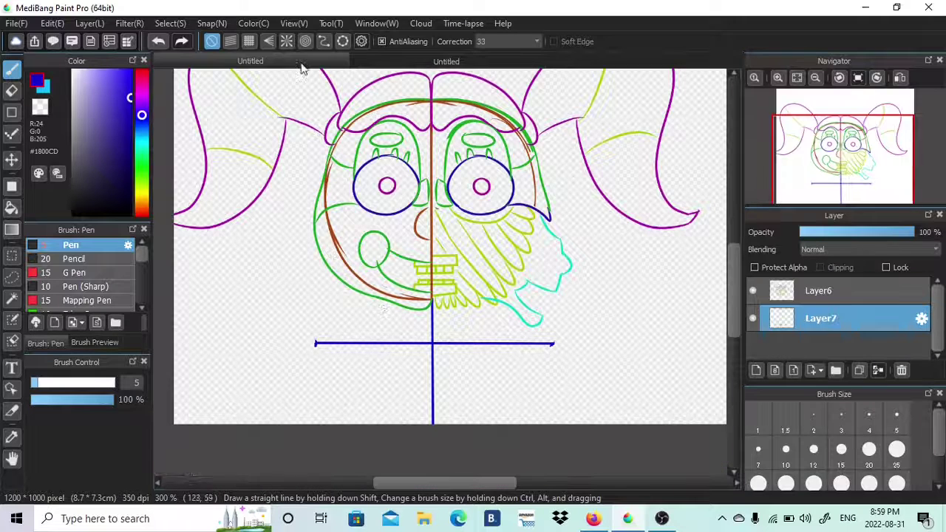
pyautogui.moveTo(317, 342); pyautogui.dragTo(402, 316)
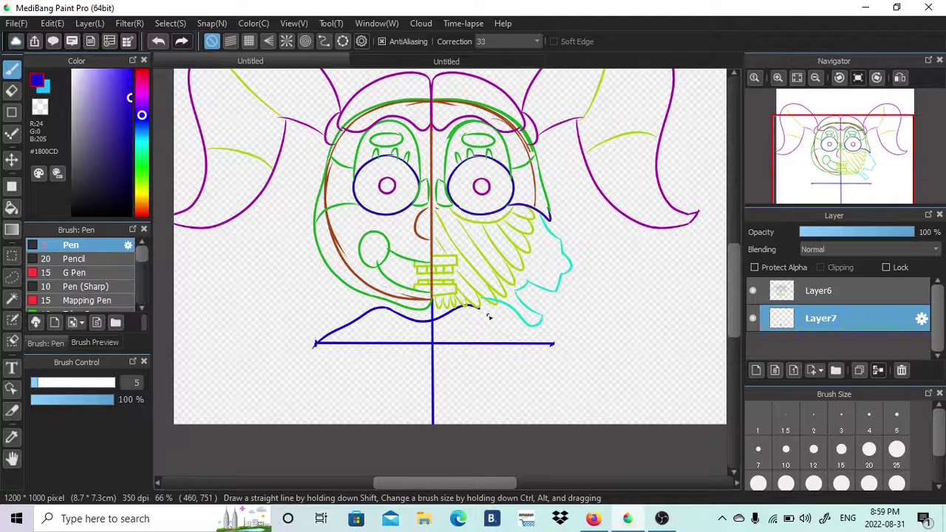
pyautogui.hotkey('ctrl', 'z')
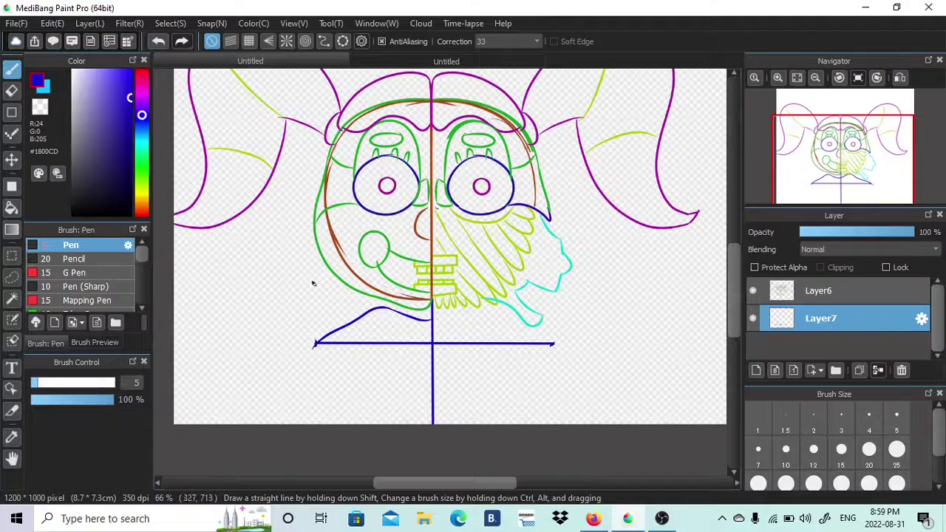
# Step: Copy the shoulder drawing, flip the copy to form the right neck-to-shoulder curve, align it on the centre line and merge it
pyautogui.click(52, 23)
pyautogui.click(57, 99)
pyautogui.click(53, 23)
pyautogui.click(63, 116)
pyautogui.click(178, 25)
pyautogui.click(199, 172)
pyautogui.click(467, 455)
pyautogui.moveTo(456, 349); pyautogui.dragTo(452, 349)
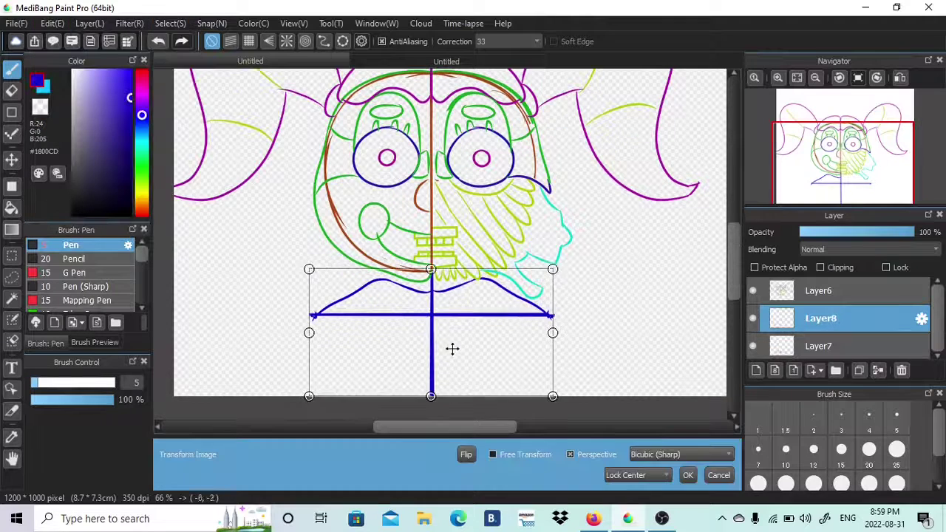
pyautogui.click(687, 474)
pyautogui.click(878, 369)
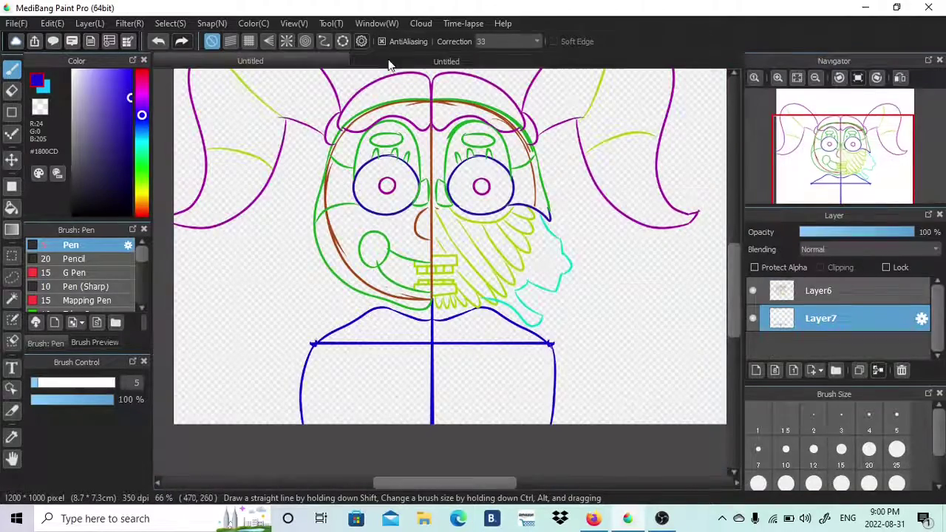
# Step: Using the reference, draw the curved neckline and the small arch at the torso's lower centre in teal (#00CDB0)
pyautogui.click(390, 64)
pyautogui.click(296, 62)
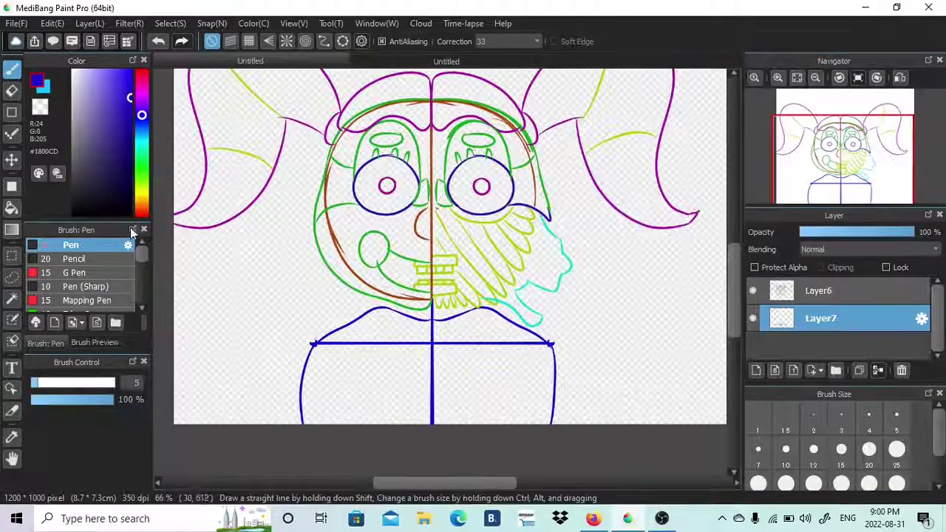
pyautogui.click(142, 147)
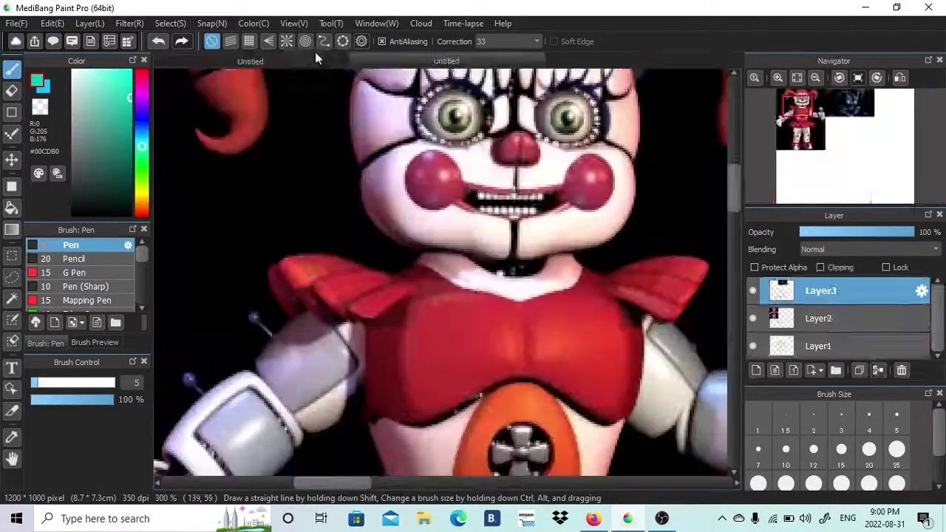
pyautogui.moveTo(419, 424); pyautogui.dragTo(434, 412)
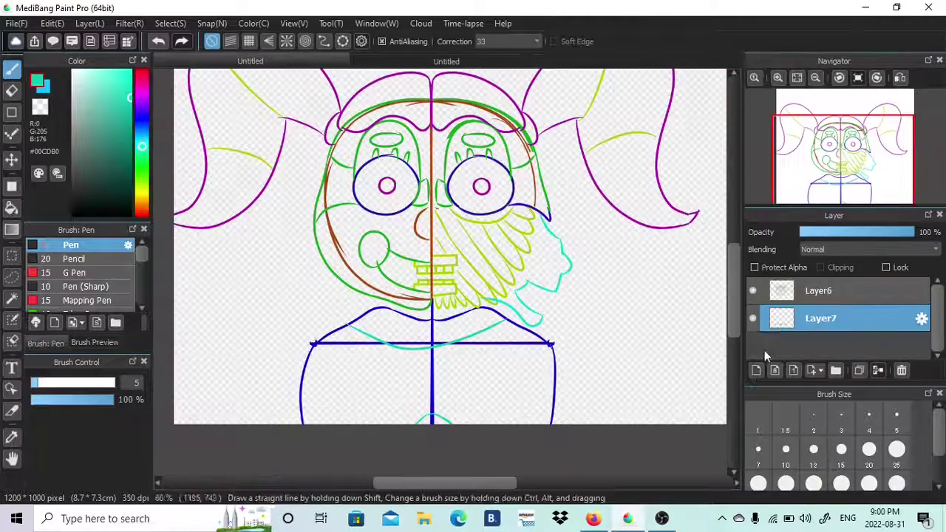
# Step: On a new layer, draw a layered teal ruffle sleeve over the left shoulder
pyautogui.click(755, 370)
pyautogui.scroll(5, 811, 193)
pyautogui.moveTo(521, 185); pyautogui.dragTo(384, 215)
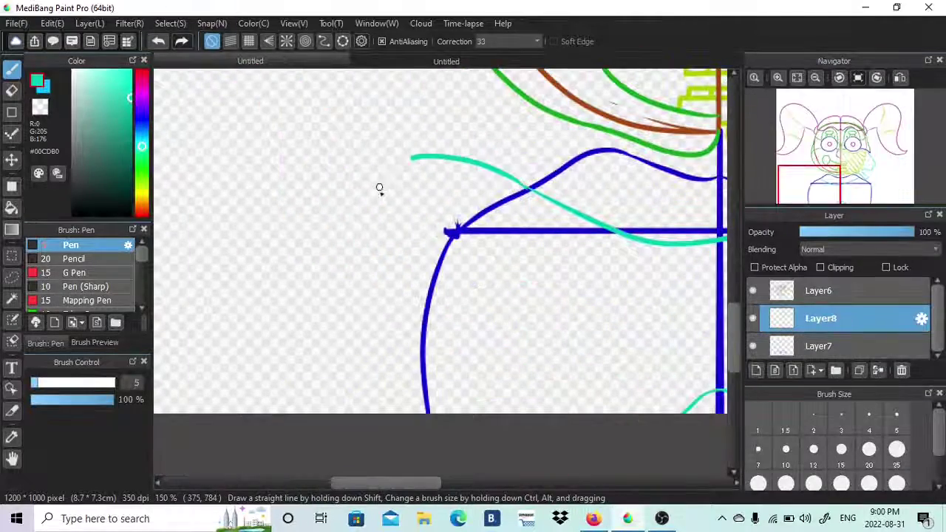
pyautogui.moveTo(525, 205); pyautogui.dragTo(385, 251)
pyautogui.moveTo(517, 231); pyautogui.dragTo(410, 262)
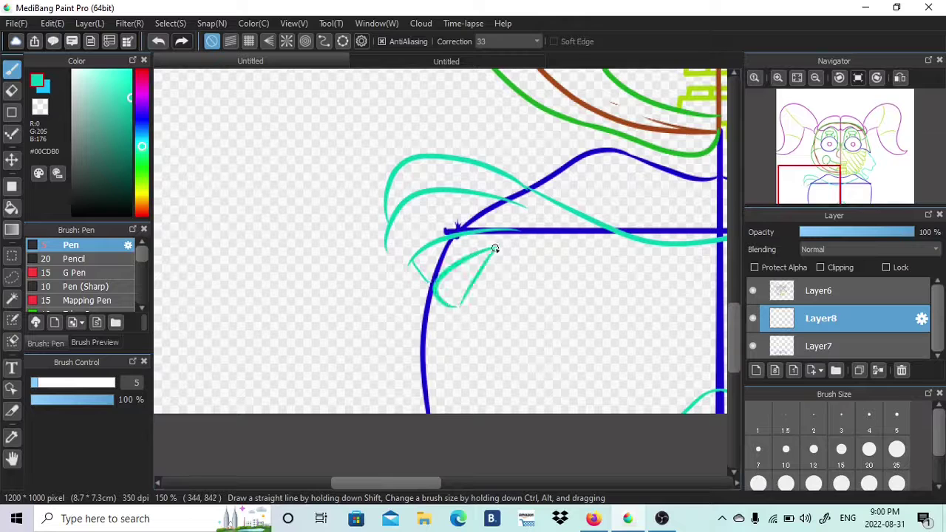
# Step: Duplicate the ruffle sleeve by copy and paste, flip the copy and position it on the right shoulder
pyautogui.click(52, 23)
pyautogui.click(74, 98)
pyautogui.click(51, 22)
pyautogui.click(73, 116)
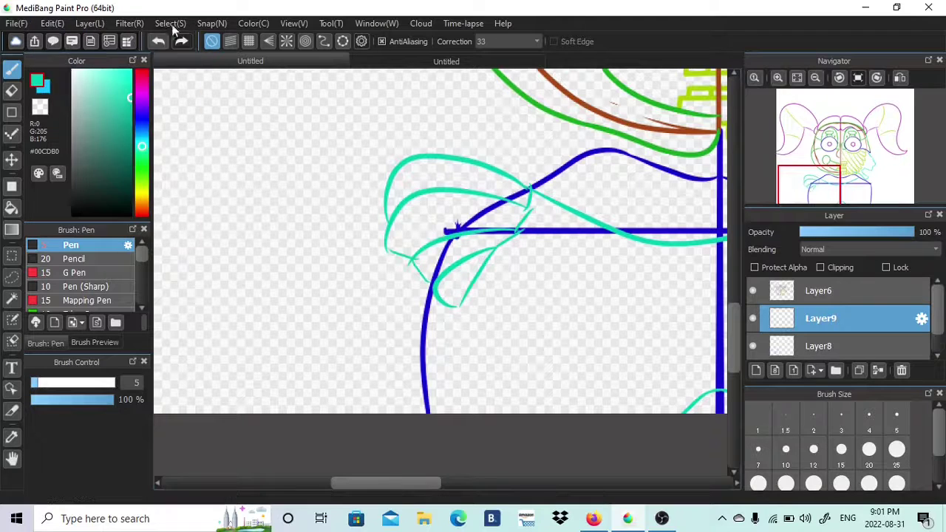
pyautogui.click(170, 23)
pyautogui.click(192, 156)
pyautogui.click(466, 455)
pyautogui.moveTo(455, 205); pyautogui.dragTo(710, 228)
pyautogui.moveTo(200, 212)
pyautogui.mouseDown()
pyautogui.moveTo(478, 219)
pyautogui.moveTo(450, 214)
pyautogui.moveTo(462, 255)
pyautogui.mouseUp()
pyautogui.click(689, 475)
# Step: Merge the ruffle, body and head layers into a single sketch layer
pyautogui.click(877, 370)
pyautogui.click(820, 290)
pyautogui.click(877, 370)
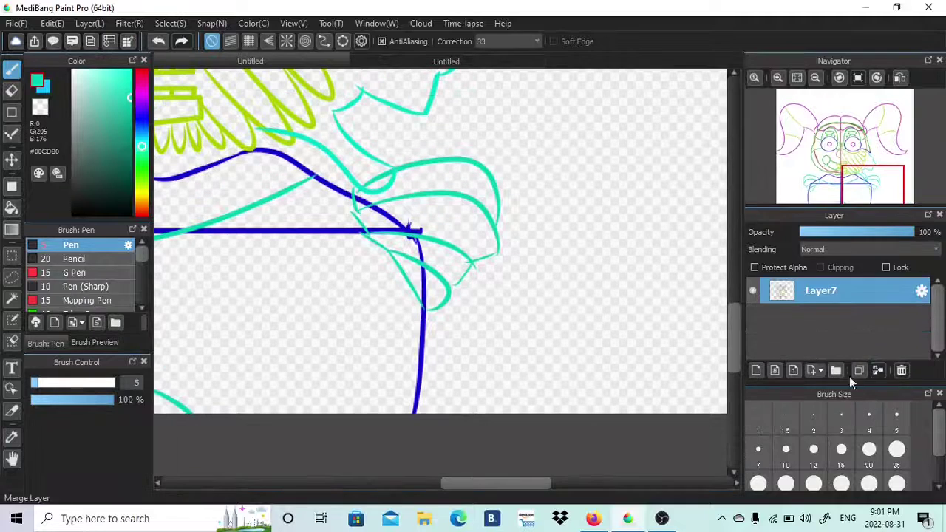
# Step: Add a new layer beneath the sketch and draw a thin teal arm guideline down from each shoulder, consulting the reference
pyautogui.click(756, 370)
pyautogui.moveTo(820, 291); pyautogui.dragTo(820, 325)
pyautogui.click(332, 60)
pyautogui.click(333, 60)
pyautogui.moveTo(481, 482); pyautogui.dragTo(432, 483)
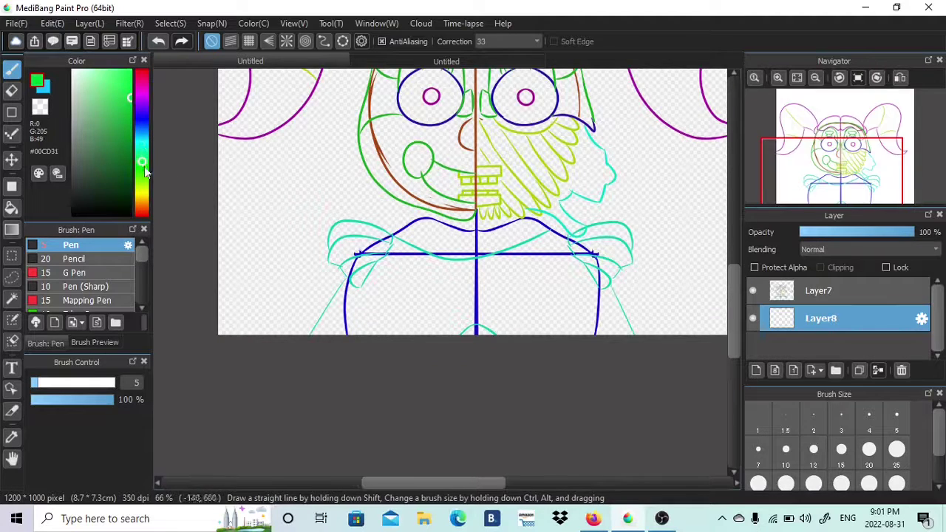
# Step: Draw the outer and inner edges of the left upper arm in green (#00CD31), redoing the inner edge
pyautogui.scroll(3, 461, 214)
pyautogui.moveTo(320, 223); pyautogui.dragTo(255, 380)
pyautogui.moveTo(494, 231); pyautogui.dragTo(399, 436)
pyautogui.hotkey('ctrl', 'z')
pyautogui.moveTo(494, 232); pyautogui.dragTo(419, 448)
# Step: Draw the inner and outer green edges of the right upper arm below its ruffle sleeve
pyautogui.moveTo(369, 482); pyautogui.dragTo(504, 482)
pyautogui.moveTo(421, 230); pyautogui.dragTo(443, 384)
pyautogui.moveTo(527, 118); pyautogui.dragTo(668, 371)
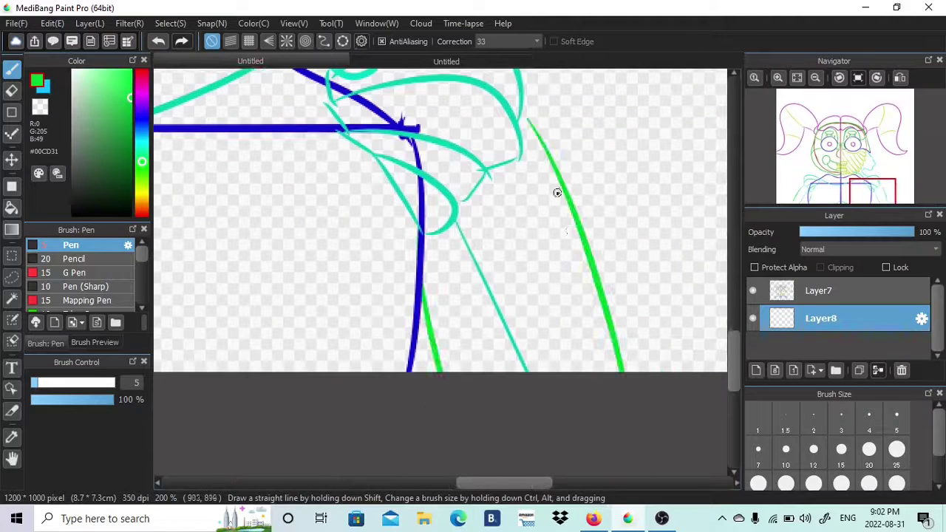
# Step: Add green joint lines and ball-tipped pins to both arms, and merge the arm layer with the sketch
pyautogui.moveTo(559, 251); pyautogui.dragTo(600, 235)
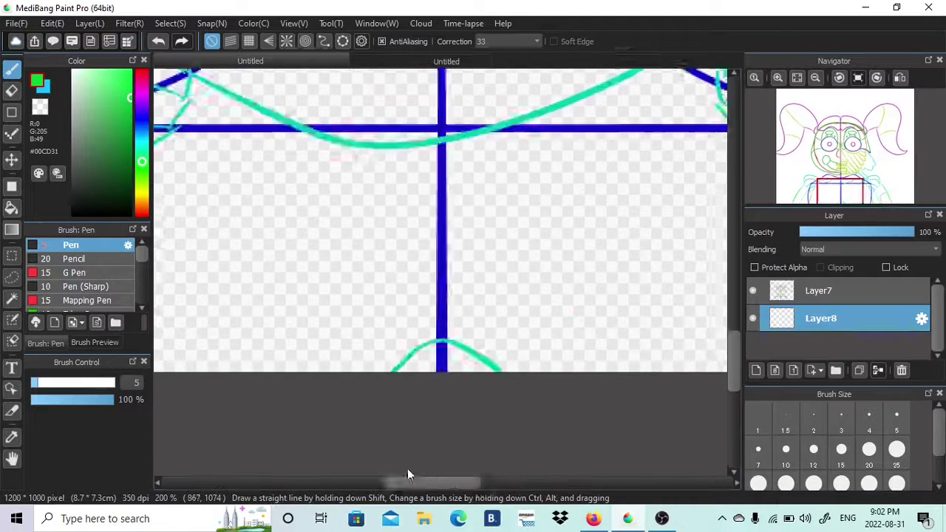
pyautogui.moveTo(389, 295)
pyautogui.mouseDown()
pyautogui.moveTo(350, 275)
pyautogui.moveTo(348, 264)
pyautogui.mouseUp()
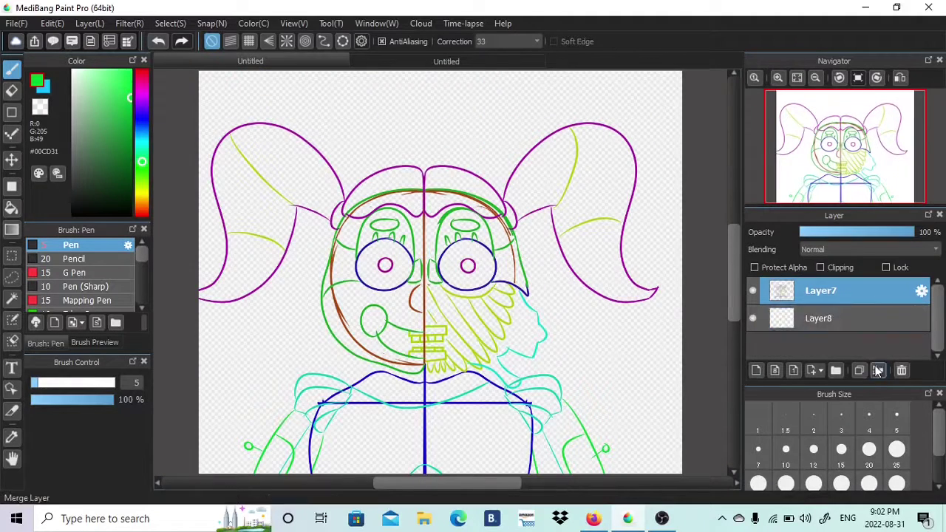
pyautogui.click(878, 370)
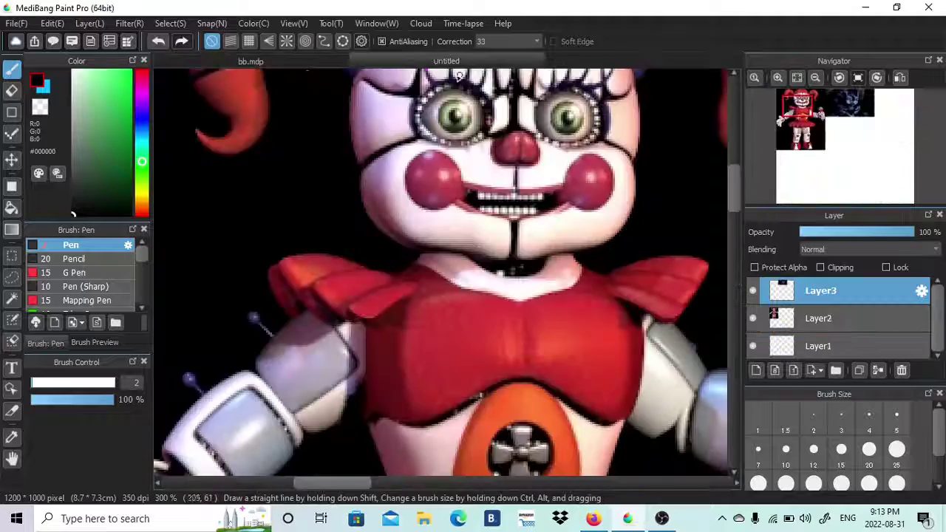
# Step: In bb.mdp, trace the small plate between the left eye and the nose seam with a black size 2 pen
pyautogui.click(250, 61)
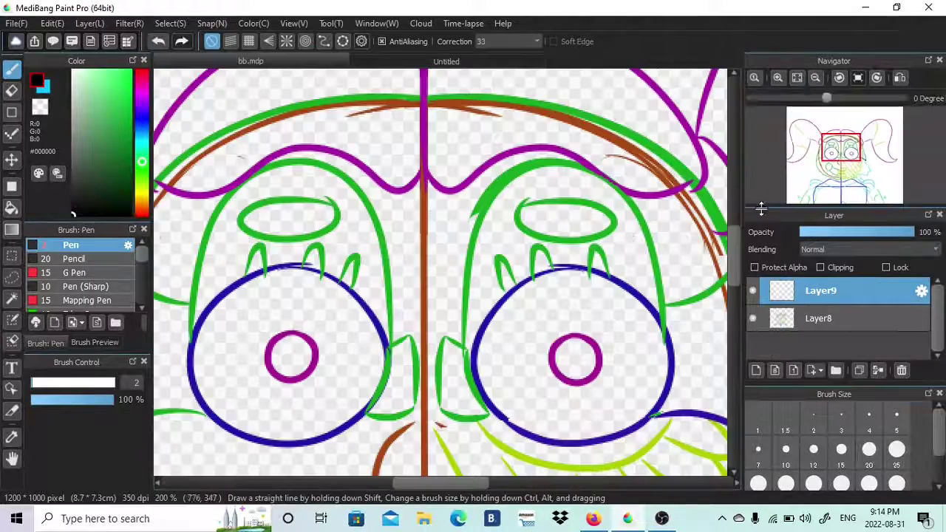
pyautogui.click(777, 78)
pyautogui.hscroll(-3, 669, 184)
pyautogui.scroll(-3, 480, 349)
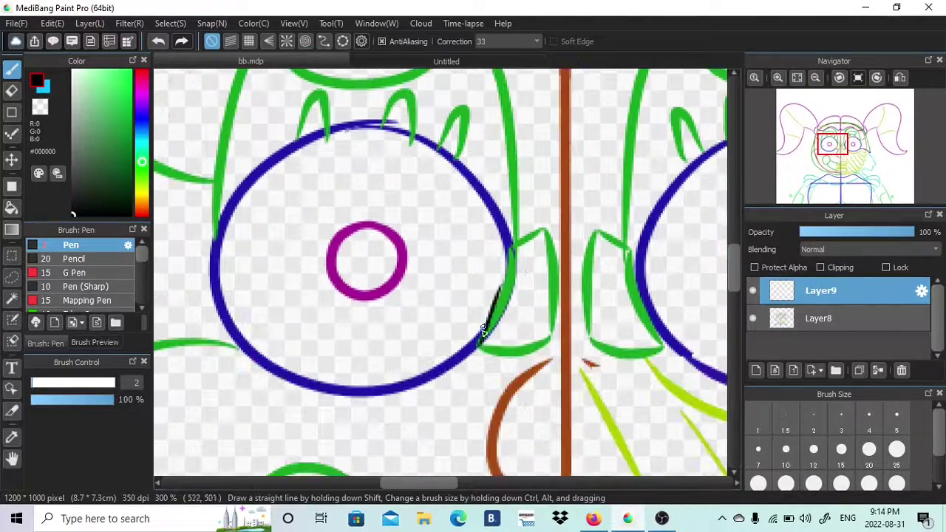
pyautogui.hotkey('ctrl', 'z')
pyautogui.moveTo(549, 235)
pyautogui.mouseDown()
pyautogui.moveTo(554, 308)
pyautogui.moveTo(515, 353)
pyautogui.mouseUp()
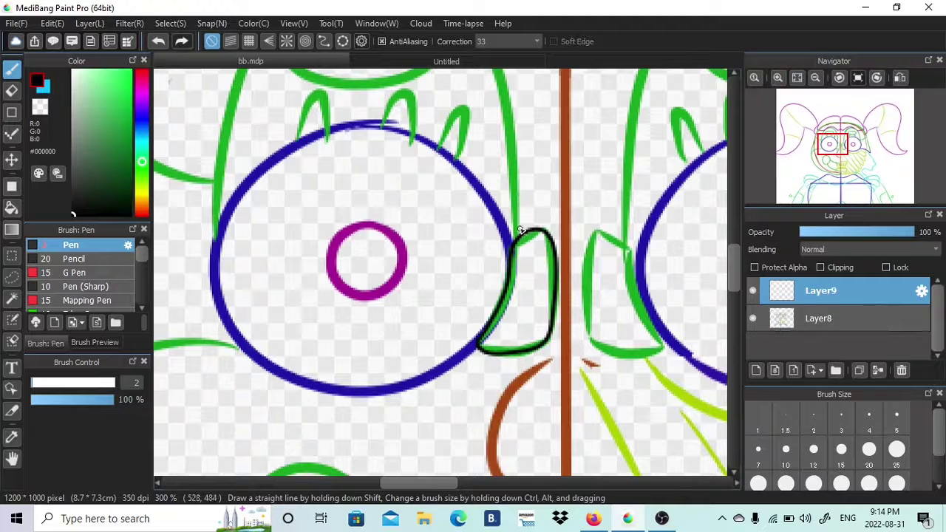
# Step: Trace the left eye's upper outline, clean up its stray end, and trace the eyelid arch above it in black
pyautogui.moveTo(399, 129)
pyautogui.mouseDown()
pyautogui.moveTo(327, 132)
pyautogui.moveTo(275, 157)
pyautogui.mouseUp()
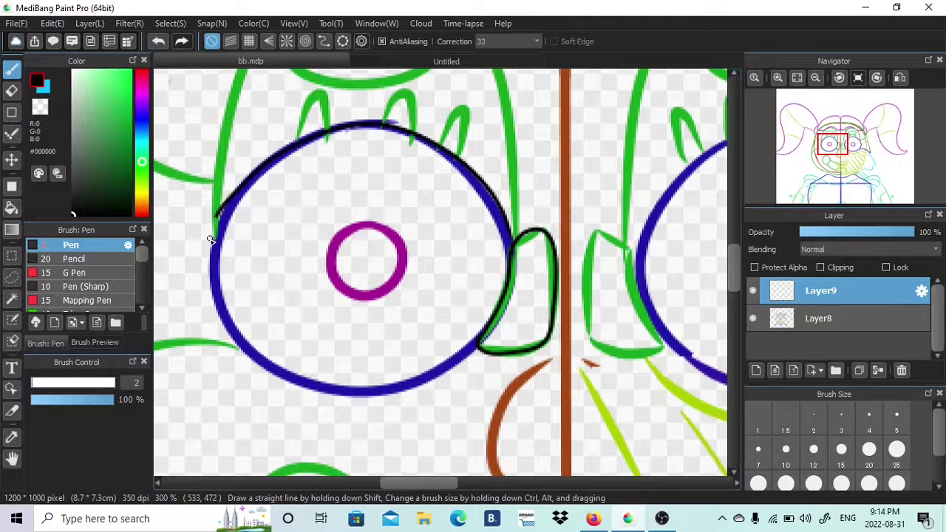
pyautogui.press('e')
pyautogui.moveTo(214, 220); pyautogui.dragTo(229, 198)
pyautogui.press('b')
pyautogui.moveTo(737, 270); pyautogui.dragTo(738, 244)
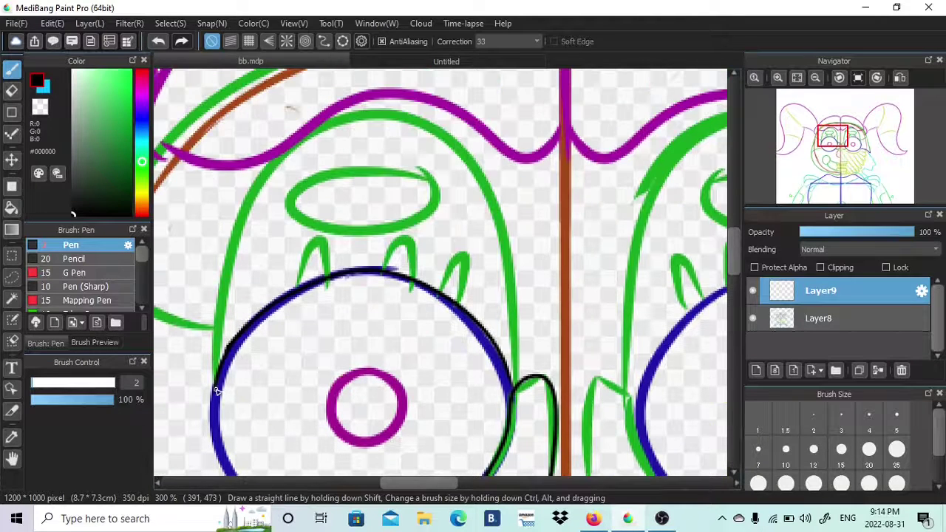
pyautogui.moveTo(218, 390)
pyautogui.mouseDown()
pyautogui.moveTo(214, 361)
pyautogui.moveTo(274, 156)
pyautogui.moveTo(480, 176)
pyautogui.moveTo(510, 378)
pyautogui.mouseUp()
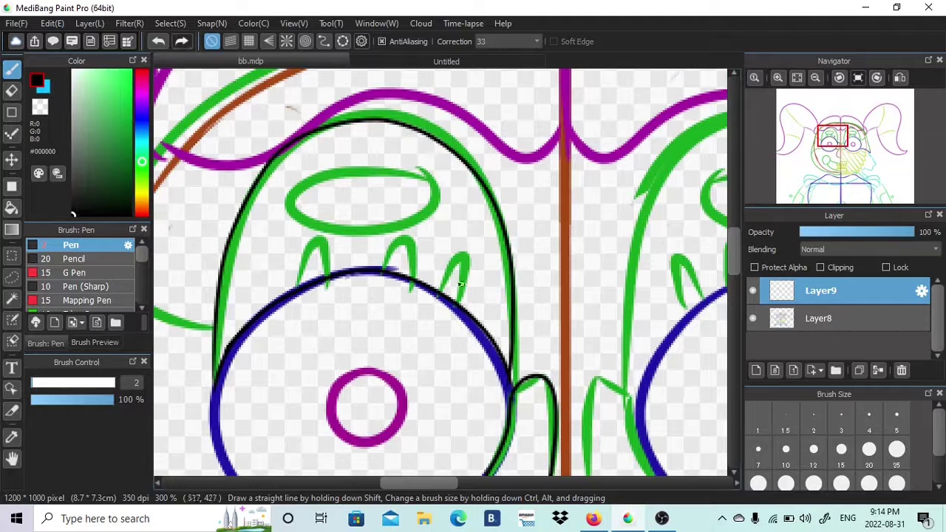
# Step: Consult the reference in the Untitled document and trace the left brow and the three lashes above the left eye in bb.mdp
pyautogui.click(403, 61)
pyautogui.moveTo(337, 84); pyautogui.dragTo(337, 143)
pyautogui.click(311, 61)
pyautogui.moveTo(430, 215)
pyautogui.mouseDown()
pyautogui.moveTo(435, 171)
pyautogui.moveTo(333, 171)
pyautogui.moveTo(310, 220)
pyautogui.moveTo(436, 210)
pyautogui.mouseUp()
pyautogui.moveTo(329, 278); pyautogui.dragTo(324, 246)
pyautogui.moveTo(385, 272)
pyautogui.mouseDown()
pyautogui.moveTo(413, 278)
pyautogui.moveTo(464, 260)
pyautogui.mouseUp()
pyautogui.click(752, 318)
pyautogui.click(753, 318)
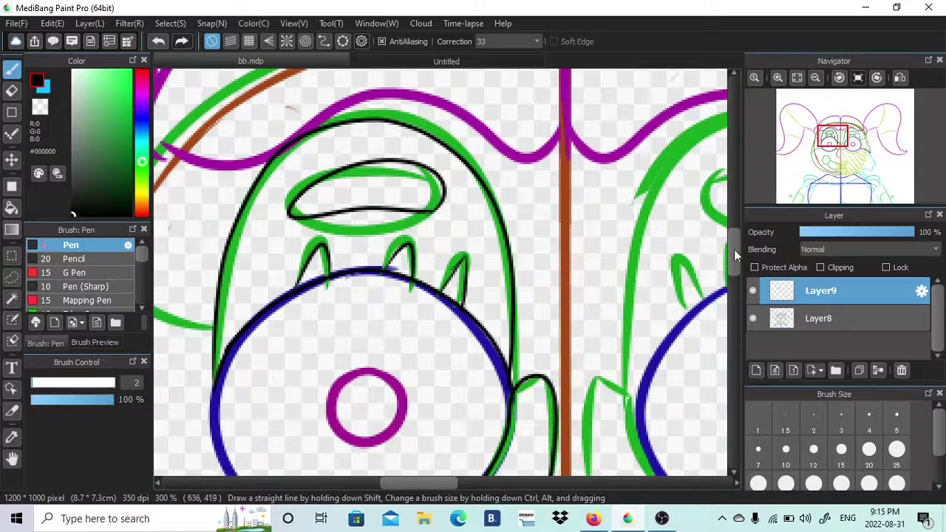
# Step: Trace the rounded nose bridge edge up to the fringe, plus the left hair fringe, side tuft and temple plate line
pyautogui.moveTo(513, 356)
pyautogui.mouseDown()
pyautogui.moveTo(566, 320)
pyautogui.moveTo(566, 118)
pyautogui.mouseUp()
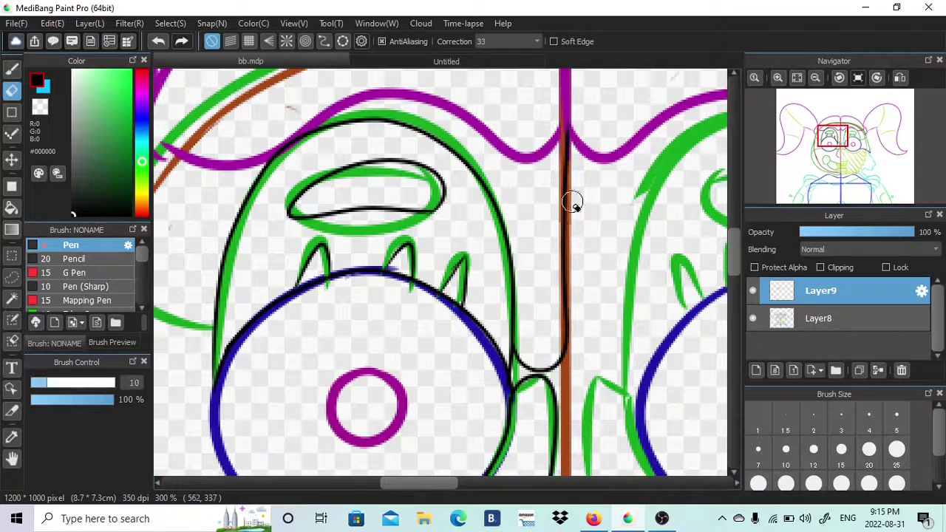
pyautogui.hscroll(-3, 369, 415)
pyautogui.moveTo(406, 328)
pyautogui.mouseDown()
pyautogui.moveTo(317, 298)
pyautogui.moveTo(306, 232)
pyautogui.moveTo(314, 217)
pyautogui.moveTo(312, 297)
pyautogui.moveTo(406, 337)
pyautogui.mouseUp()
pyautogui.hotkey('ctrl', 'z')
pyautogui.moveTo(318, 220)
pyautogui.mouseDown()
pyautogui.moveTo(277, 149)
pyautogui.moveTo(350, 72)
pyautogui.moveTo(341, 161)
pyautogui.moveTo(458, 154)
pyautogui.moveTo(567, 90)
pyautogui.moveTo(727, 157)
pyautogui.mouseUp()
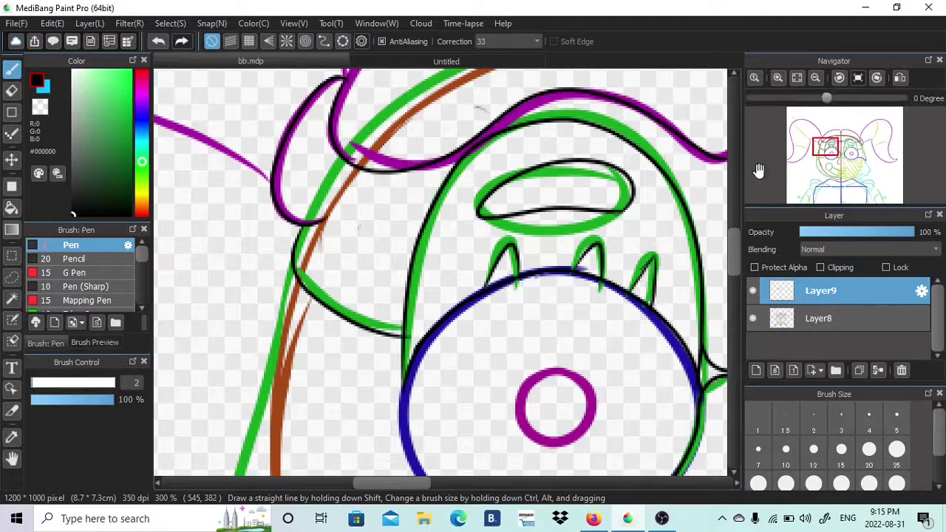
# Step: Trace the left side of the face and the cheek plate's upper edge, continuing along the left eye's outer side
pyautogui.moveTo(838, 148); pyautogui.dragTo(829, 155)
pyautogui.moveTo(450, 107)
pyautogui.mouseDown()
pyautogui.moveTo(391, 301)
pyautogui.moveTo(375, 397)
pyautogui.mouseUp()
pyautogui.hotkey('ctrl', 'z')
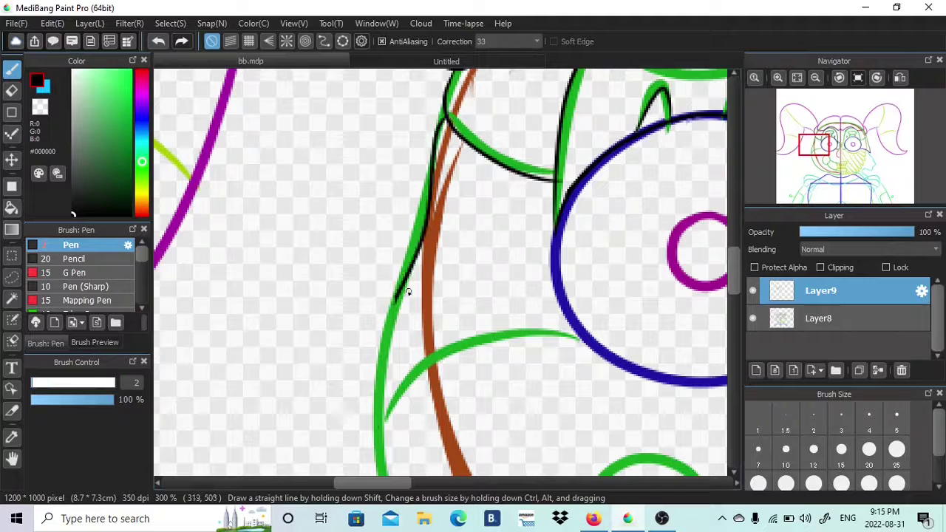
pyautogui.moveTo(393, 298)
pyautogui.mouseDown()
pyautogui.moveTo(381, 350)
pyautogui.moveTo(378, 421)
pyautogui.mouseUp()
pyautogui.moveTo(381, 472); pyautogui.dragTo(381, 474)
pyautogui.moveTo(385, 420)
pyautogui.mouseDown()
pyautogui.moveTo(528, 330)
pyautogui.moveTo(582, 339)
pyautogui.moveTo(556, 224)
pyautogui.mouseUp()
# Step: Trace the left jaw outline, the round cheek circle and the smile lines running from it to the centre seam
pyautogui.moveTo(734, 268); pyautogui.dragTo(734, 300)
pyautogui.moveTo(387, 253); pyautogui.dragTo(601, 471)
pyautogui.moveTo(407, 484); pyautogui.dragTo(443, 484)
pyautogui.moveTo(733, 325); pyautogui.dragTo(734, 348)
pyautogui.moveTo(295, 282)
pyautogui.mouseDown()
pyautogui.moveTo(552, 380)
pyautogui.moveTo(637, 314)
pyautogui.moveTo(436, 216)
pyautogui.moveTo(390, 169)
pyautogui.mouseUp()
pyautogui.moveTo(448, 103); pyautogui.dragTo(642, 158)
pyautogui.moveTo(733, 332); pyautogui.dragTo(732, 305)
pyautogui.moveTo(395, 371)
pyautogui.mouseDown()
pyautogui.moveTo(440, 328)
pyautogui.moveTo(309, 237)
pyautogui.moveTo(384, 375)
pyautogui.moveTo(361, 213)
pyautogui.moveTo(389, 373)
pyautogui.mouseUp()
pyautogui.hotkey('ctrl', 'z')
# Step: Check the line art with the sketch layer hidden, and trace the centre seam and the left half of the nose
pyautogui.click(752, 318)
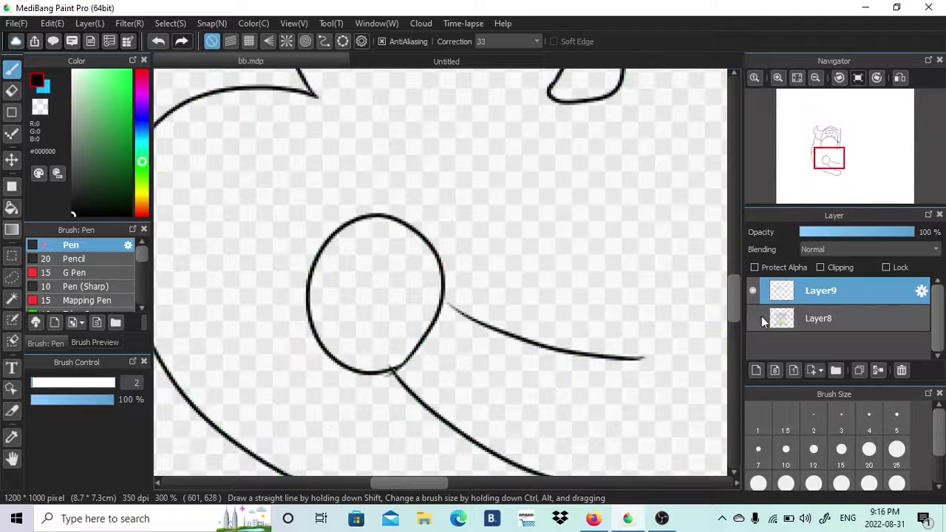
pyautogui.click(752, 318)
pyautogui.moveTo(638, 359); pyautogui.dragTo(637, 230)
pyautogui.moveTo(636, 171)
pyautogui.mouseDown()
pyautogui.moveTo(636, 79)
pyautogui.moveTo(617, 254)
pyautogui.mouseUp()
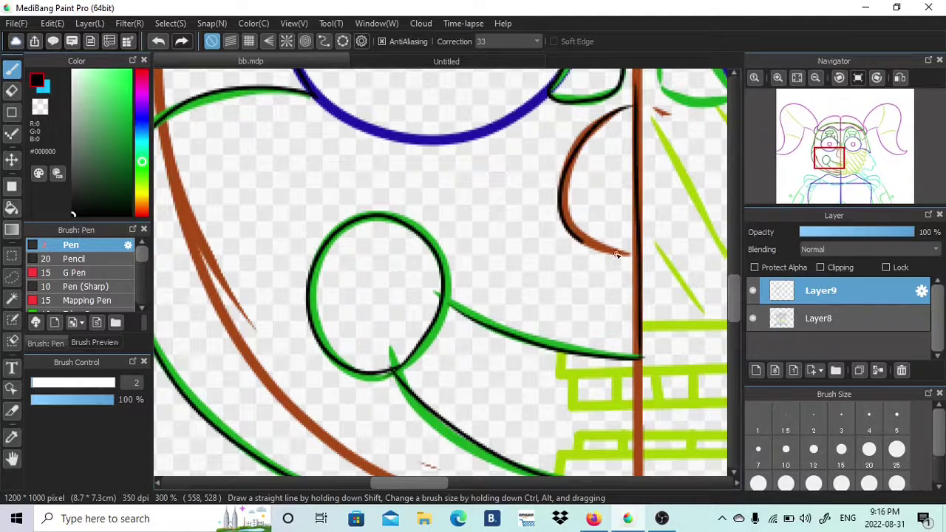
# Step: Trace the left eye's lower outline and check the line art without the Layer8 sketch
pyautogui.scroll(3, 634, 283)
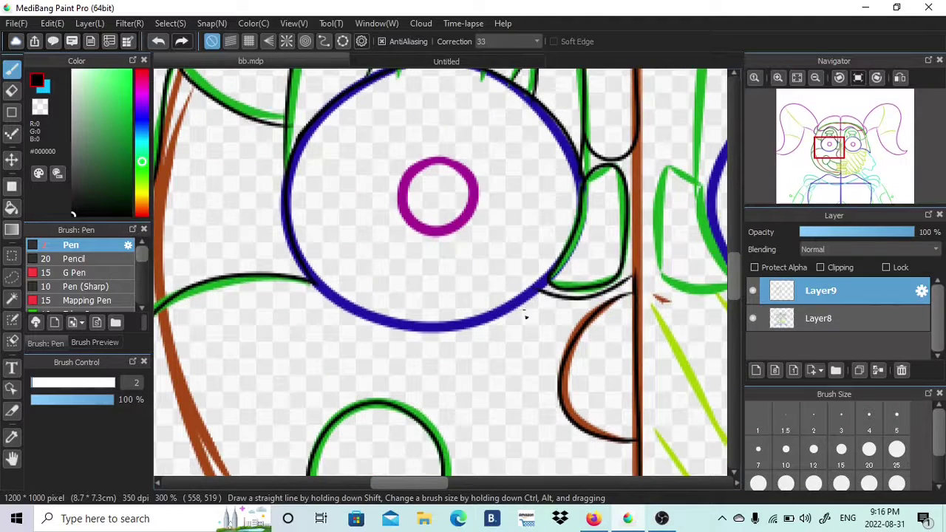
pyautogui.moveTo(557, 286)
pyautogui.mouseDown()
pyautogui.moveTo(410, 329)
pyautogui.moveTo(314, 278)
pyautogui.mouseUp()
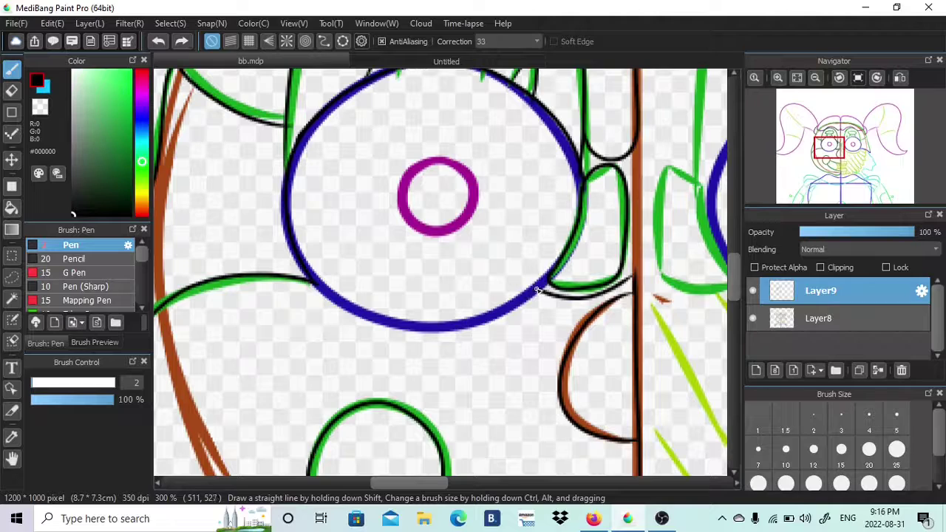
pyautogui.click(752, 318)
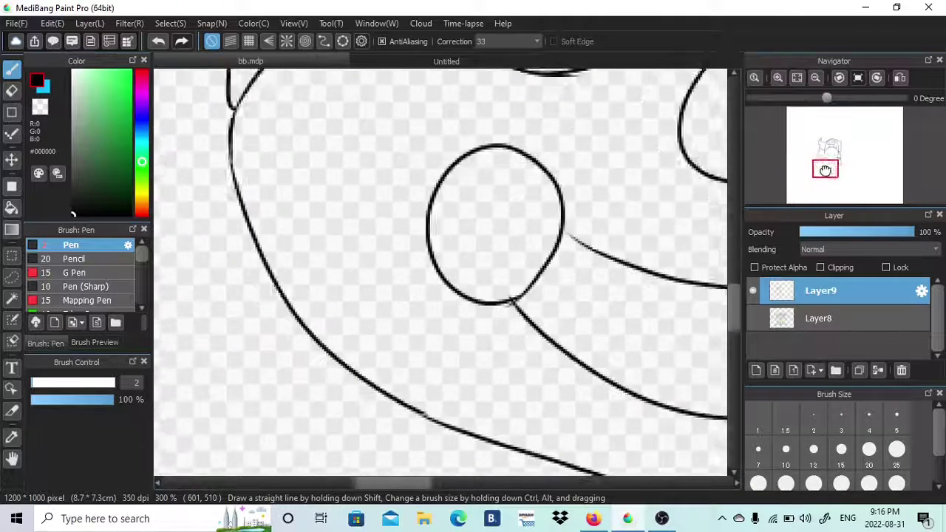
pyautogui.click(752, 317)
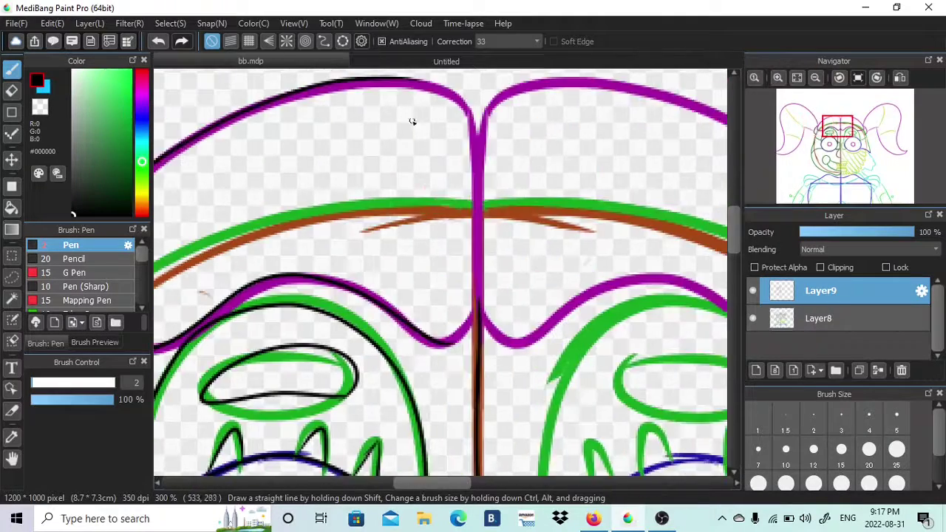
# Step: Trace the right half of the hair, from the centre parting over the top edge and along the wavy fringe
pyautogui.moveTo(480, 273)
pyautogui.mouseDown()
pyautogui.moveTo(415, 73)
pyautogui.moveTo(477, 130)
pyautogui.moveTo(625, 73)
pyautogui.mouseUp()
pyautogui.press('e')
pyautogui.press('b')
pyautogui.hotkey('ctrl', 'z')
pyautogui.moveTo(476, 151)
pyautogui.mouseDown()
pyautogui.moveTo(602, 70)
pyautogui.moveTo(699, 92)
pyautogui.mouseUp()
pyautogui.moveTo(480, 317)
pyautogui.mouseDown()
pyautogui.moveTo(628, 278)
pyautogui.moveTo(713, 297)
pyautogui.mouseUp()
pyautogui.moveTo(466, 483); pyautogui.dragTo(508, 484)
pyautogui.moveTo(388, 296)
pyautogui.mouseDown()
pyautogui.moveTo(403, 308)
pyautogui.moveTo(565, 325)
pyautogui.moveTo(431, 128)
pyautogui.moveTo(394, 110)
pyautogui.mouseUp()
pyautogui.moveTo(357, 95); pyautogui.dragTo(418, 119)
pyautogui.hotkey('ctrl', 'z')
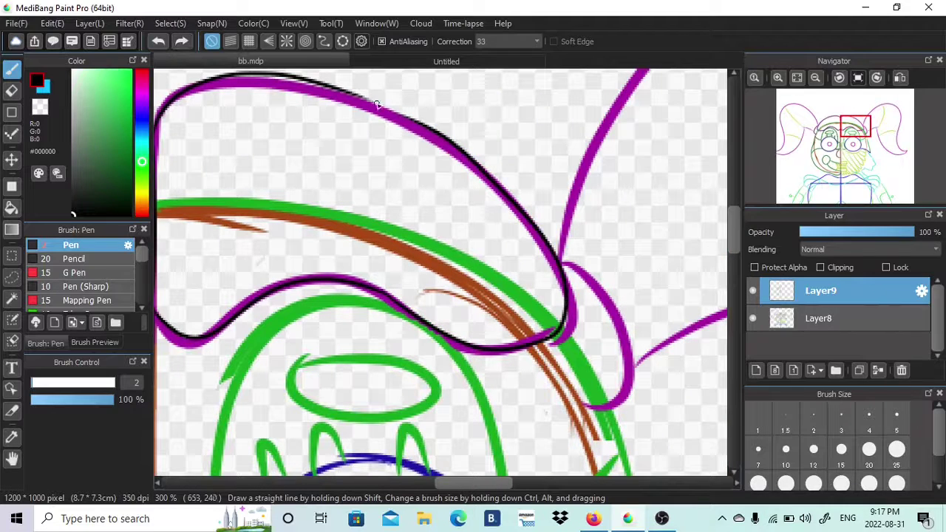
pyautogui.moveTo(358, 95); pyautogui.dragTo(443, 130)
# Step: Trace the right hair tuft, then the right side of the face with its pointed cheek plate and temple line
pyautogui.moveTo(559, 266); pyautogui.dragTo(584, 405)
pyautogui.moveTo(547, 346); pyautogui.dragTo(588, 403)
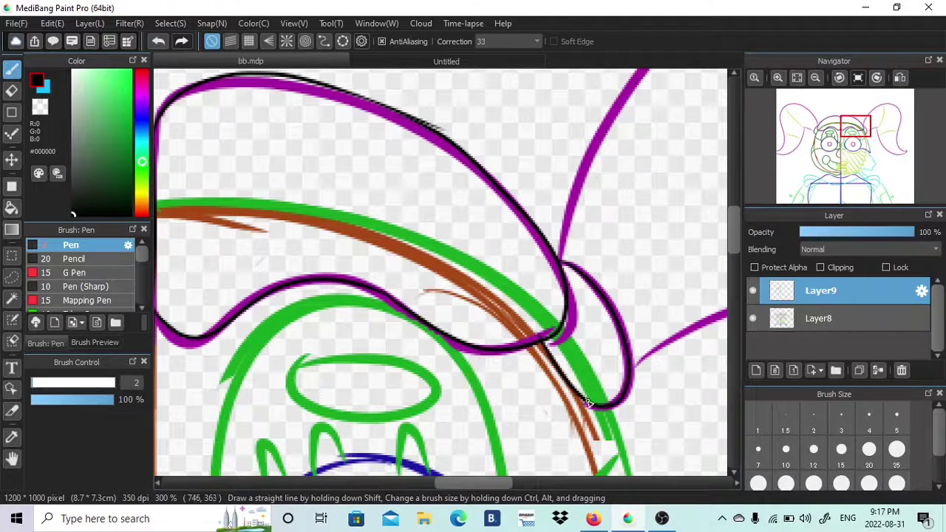
pyautogui.moveTo(857, 137)
pyautogui.mouseDown()
pyautogui.moveTo(866, 139)
pyautogui.moveTo(861, 152)
pyautogui.mouseUp()
pyautogui.moveTo(479, 113)
pyautogui.mouseDown()
pyautogui.moveTo(554, 453)
pyautogui.moveTo(379, 377)
pyautogui.mouseUp()
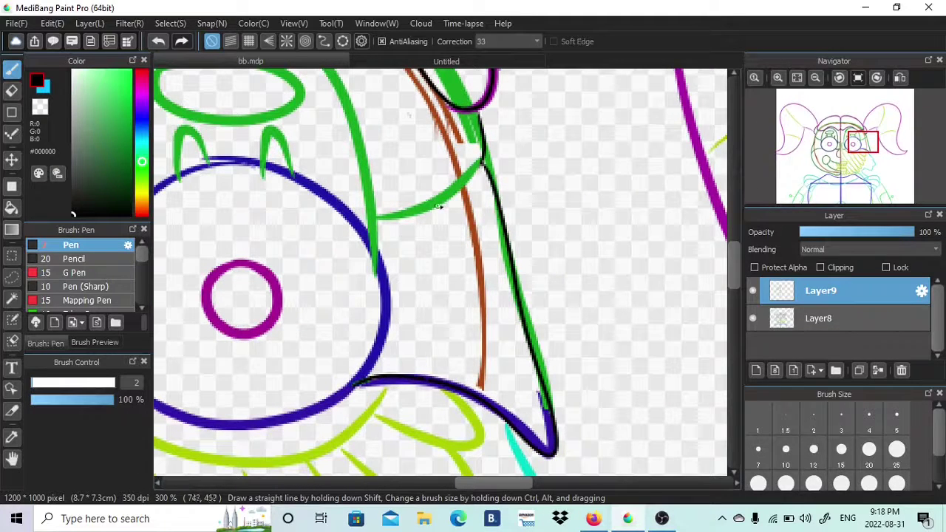
pyautogui.moveTo(481, 161); pyautogui.dragTo(375, 221)
# Step: Trace the right eye's full round outline in black, erasing overlapping and stray line ends
pyautogui.moveTo(385, 323)
pyautogui.mouseDown()
pyautogui.moveTo(295, 185)
pyautogui.moveTo(255, 170)
pyautogui.mouseUp()
pyautogui.press('e')
pyautogui.moveTo(261, 172)
pyautogui.mouseDown()
pyautogui.moveTo(365, 238)
pyautogui.moveTo(164, 190)
pyautogui.mouseUp()
pyautogui.press('b')
pyautogui.moveTo(494, 482); pyautogui.dragTo(462, 482)
pyautogui.press('e')
pyautogui.moveTo(382, 190)
pyautogui.mouseDown()
pyautogui.moveTo(418, 173)
pyautogui.moveTo(342, 218)
pyautogui.moveTo(403, 407)
pyautogui.moveTo(436, 415)
pyautogui.mouseUp()
pyautogui.press('b')
pyautogui.moveTo(575, 385); pyautogui.dragTo(400, 414)
pyautogui.press('e')
pyautogui.moveTo(548, 396)
pyautogui.mouseDown()
pyautogui.moveTo(349, 378)
pyautogui.moveTo(521, 415)
pyautogui.moveTo(550, 400)
pyautogui.mouseUp()
pyautogui.press('b')
# Step: Trace the small plate between the nose seam and the right eye, and the eyelid arch above that eye
pyautogui.click(753, 317)
pyautogui.click(752, 317)
pyautogui.scroll(5, 325, 384)
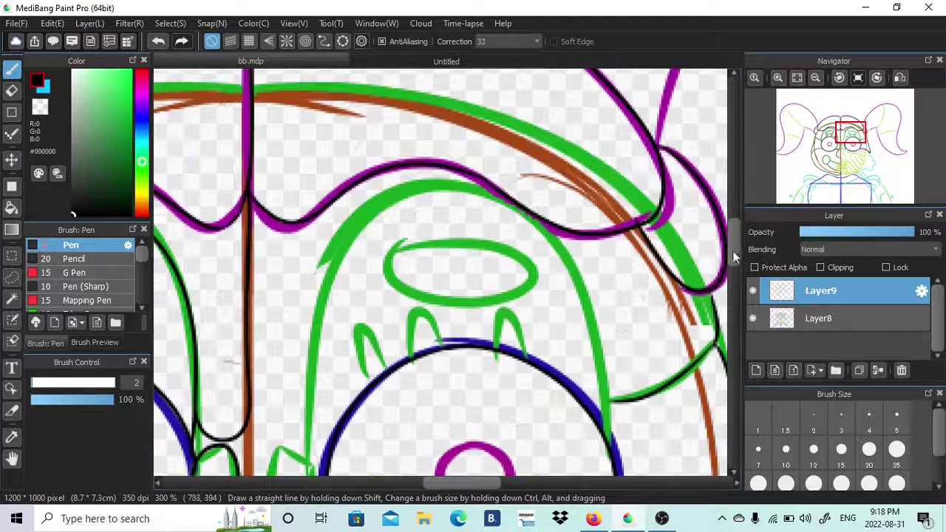
pyautogui.scroll(-4, 325, 385)
pyautogui.moveTo(299, 314)
pyautogui.mouseDown()
pyautogui.moveTo(272, 397)
pyautogui.moveTo(350, 423)
pyautogui.mouseUp()
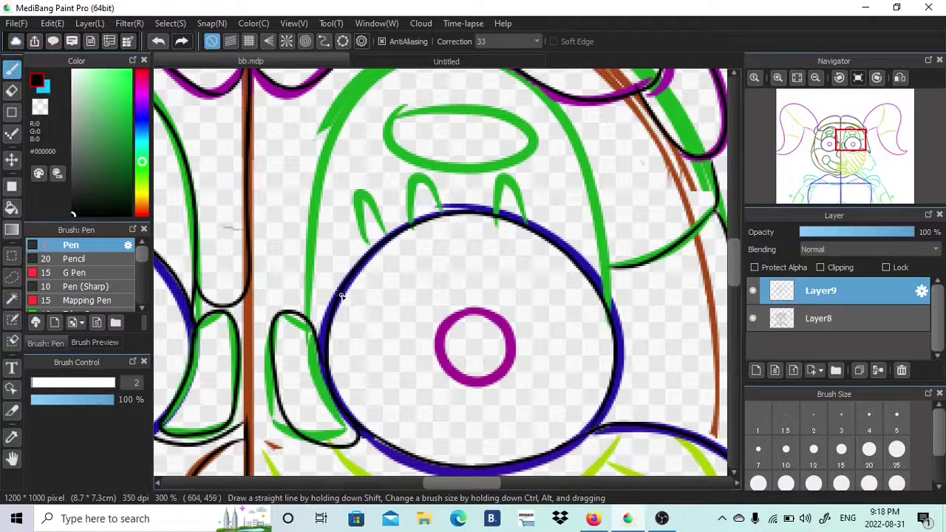
pyautogui.moveTo(311, 325)
pyautogui.mouseDown()
pyautogui.moveTo(310, 179)
pyautogui.moveTo(326, 122)
pyautogui.mouseUp()
pyautogui.scroll(3, 326, 122)
pyautogui.moveTo(610, 432)
pyautogui.mouseDown()
pyautogui.moveTo(595, 325)
pyautogui.moveTo(419, 169)
pyautogui.mouseUp()
pyautogui.hotkey('ctrl', 'z')
pyautogui.moveTo(610, 435)
pyautogui.mouseDown()
pyautogui.moveTo(597, 331)
pyautogui.moveTo(432, 152)
pyautogui.moveTo(311, 273)
pyautogui.mouseUp()
# Step: Trace the right brow and the three lashes above the right eye, redoing the uneven brow strokes
pyautogui.moveTo(414, 292)
pyautogui.mouseDown()
pyautogui.moveTo(594, 294)
pyautogui.moveTo(675, 254)
pyautogui.mouseUp()
pyautogui.hotkey('ctrl', 'z')
pyautogui.moveTo(464, 483); pyautogui.dragTo(484, 483)
pyautogui.moveTo(444, 287)
pyautogui.mouseDown()
pyautogui.moveTo(578, 274)
pyautogui.moveTo(514, 245)
pyautogui.moveTo(584, 284)
pyautogui.mouseUp()
pyautogui.hotkey('ctrl', 'z')
pyautogui.moveTo(444, 287); pyautogui.dragTo(580, 278)
pyautogui.moveTo(449, 484)
pyautogui.mouseDown()
pyautogui.moveTo(433, 487)
pyautogui.moveTo(459, 485)
pyautogui.mouseUp()
pyautogui.moveTo(337, 381)
pyautogui.mouseDown()
pyautogui.moveTo(333, 349)
pyautogui.moveTo(364, 360)
pyautogui.mouseUp()
pyautogui.moveTo(381, 359); pyautogui.dragTo(422, 353)
pyautogui.moveTo(466, 357); pyautogui.dragTo(496, 358)
pyautogui.click(752, 318)
# Step: Trace the upper gum block with straight black lines, and the row of upper teeth with its dividers beneath it
pyautogui.moveTo(858, 139); pyautogui.dragTo(828, 190)
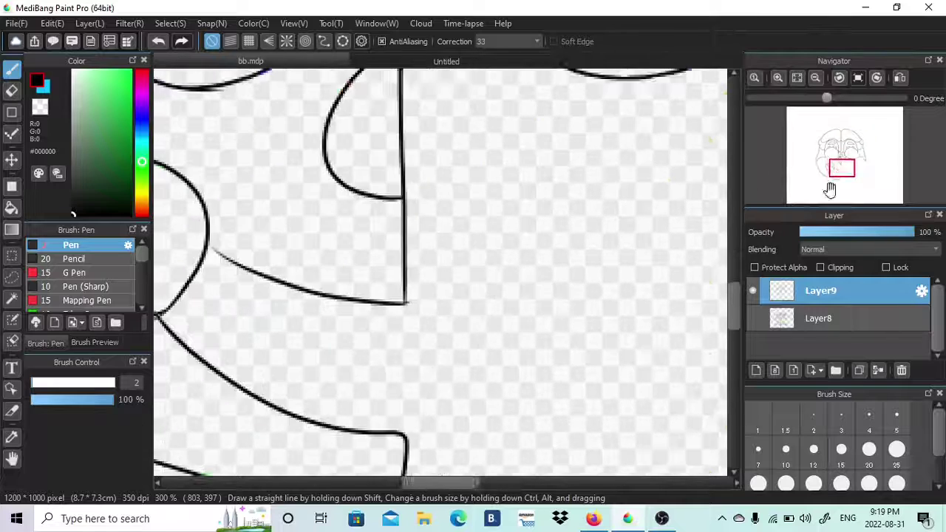
pyautogui.click(752, 317)
pyautogui.moveTo(732, 298); pyautogui.dragTo(732, 310)
pyautogui.keyDown('shift'); pyautogui.click(325, 193); pyautogui.keyUp('shift')
pyautogui.keyDown('shift'); pyautogui.click(324, 217); pyautogui.keyUp('shift')
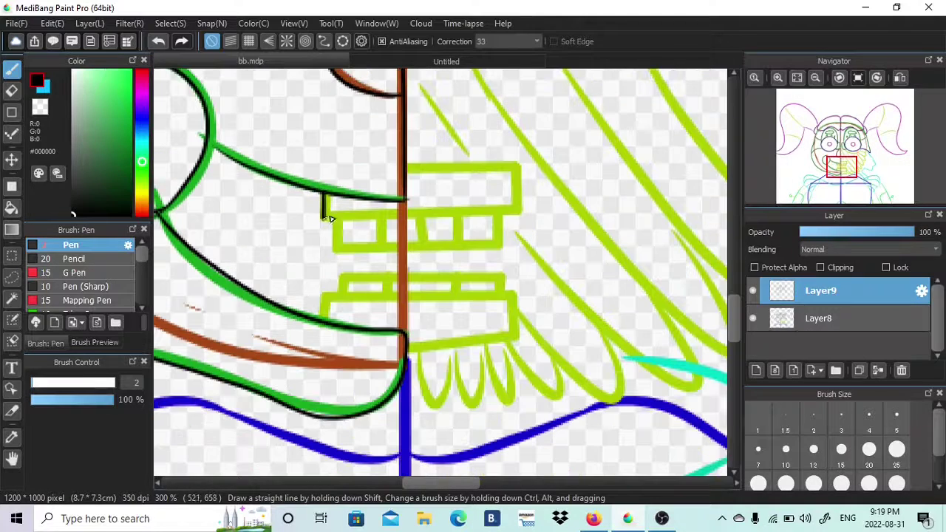
pyautogui.keyDown('shift'); pyautogui.click(521, 214); pyautogui.keyUp('shift')
pyautogui.keyDown('shift'); pyautogui.click(520, 159); pyautogui.keyUp('shift')
pyautogui.keyDown('shift'); pyautogui.click(406, 163); pyautogui.keyUp('shift')
pyautogui.keyDown('shift'); pyautogui.click(335, 219); pyautogui.keyUp('shift')
pyautogui.moveTo(343, 258); pyautogui.dragTo(503, 211)
pyautogui.moveTo(421, 248); pyautogui.dragTo(420, 217)
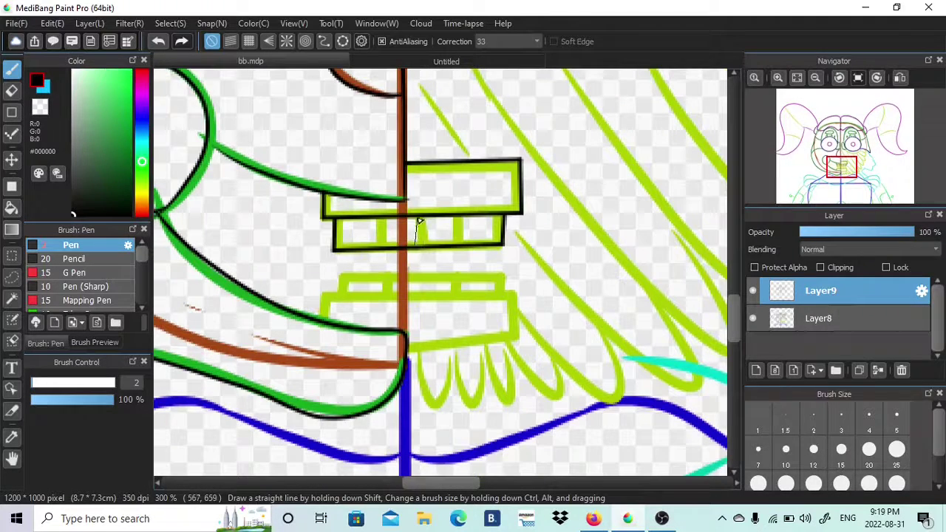
# Step: Trace the lower gum block with straight black lines, and the row of lower teeth with its dividers above it
pyautogui.keyDown('shift'); pyautogui.click(320, 319); pyautogui.keyUp('shift')
pyautogui.keyDown('shift'); pyautogui.click(321, 302); pyautogui.keyUp('shift')
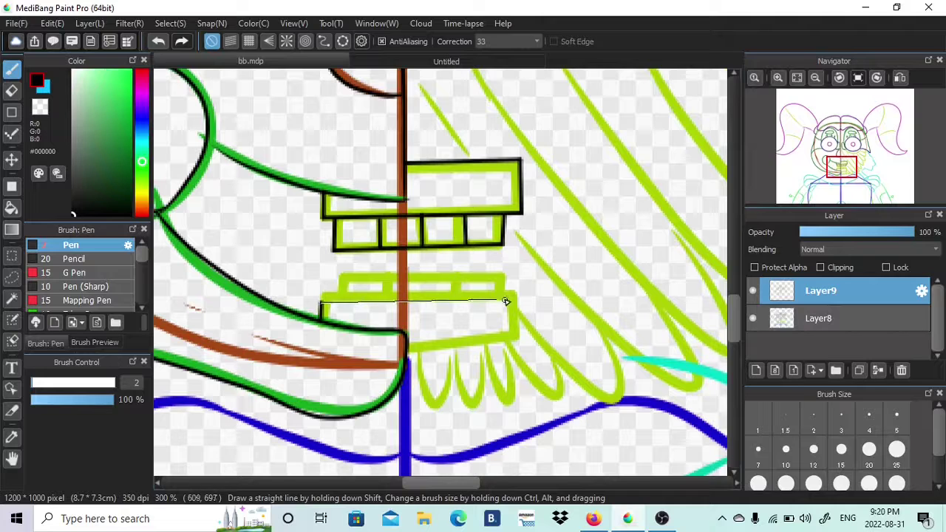
pyautogui.keyDown('shift'); pyautogui.click(509, 299); pyautogui.keyUp('shift')
pyautogui.keyDown('shift'); pyautogui.click(509, 347); pyautogui.keyUp('shift')
pyautogui.keyDown('shift'); pyautogui.click(407, 351); pyautogui.keyUp('shift')
pyautogui.keyDown('shift'); pyautogui.click(339, 298); pyautogui.keyUp('shift')
pyautogui.keyDown('shift'); pyautogui.click(340, 273); pyautogui.keyUp('shift')
pyautogui.moveTo(514, 274); pyautogui.dragTo(496, 273)
pyautogui.moveTo(496, 274); pyautogui.dragTo(497, 298)
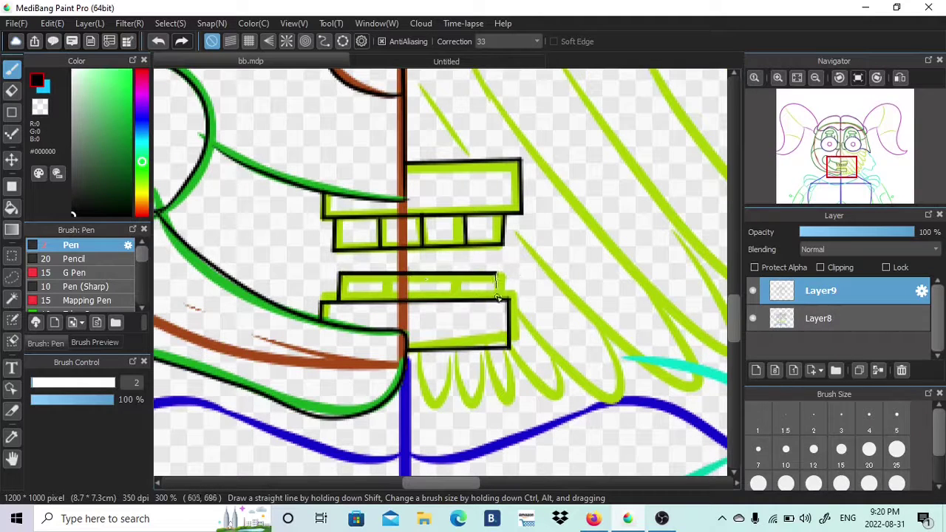
pyautogui.moveTo(403, 275); pyautogui.dragTo(403, 299)
pyautogui.moveTo(441, 273); pyautogui.dragTo(441, 301)
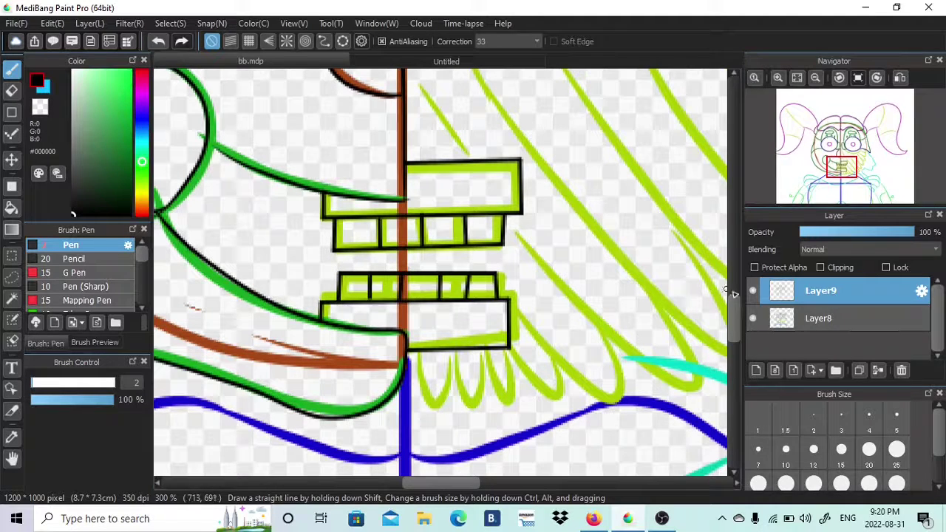
# Step: Review the line art without the sketch, and erase and redraw the lower end of the small plate beside the right eye
pyautogui.click(753, 318)
pyautogui.click(753, 318)
pyautogui.click(753, 318)
pyautogui.click(796, 79)
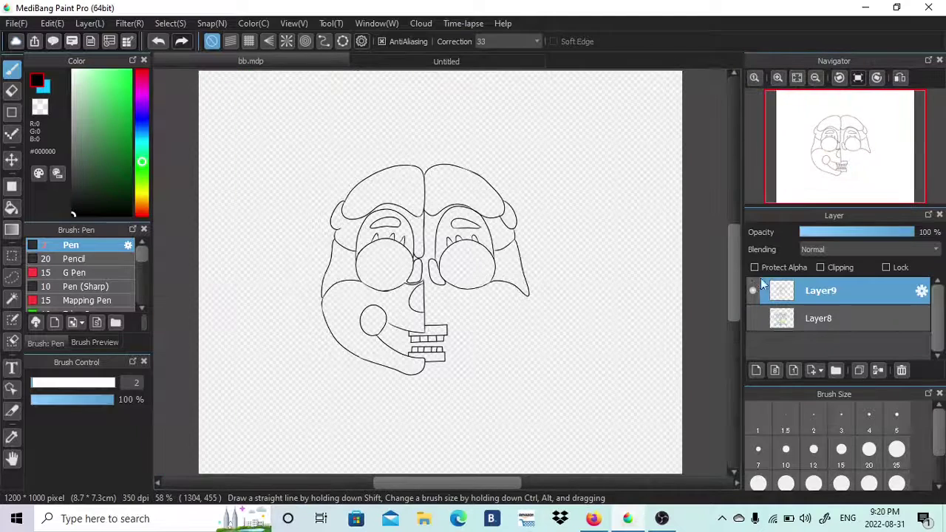
pyautogui.click(776, 80)
pyautogui.click(777, 80)
pyautogui.click(777, 81)
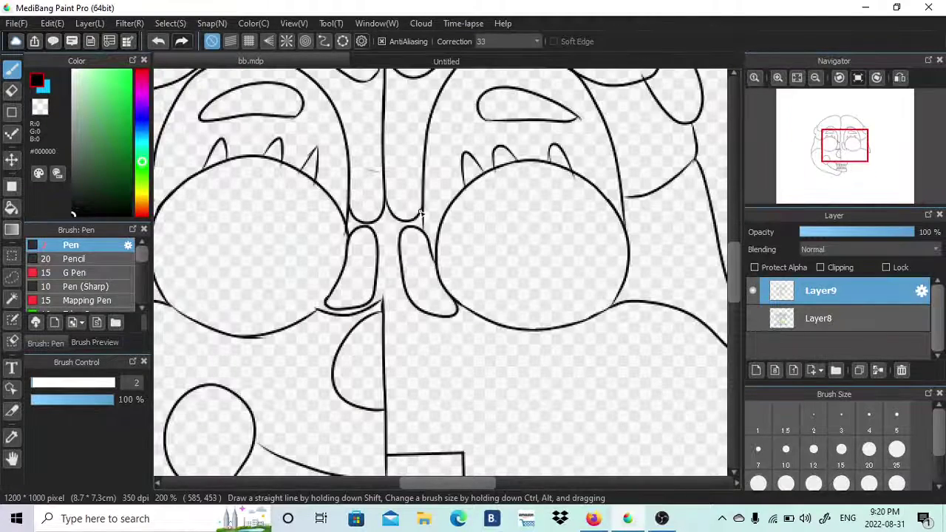
pyautogui.press('e')
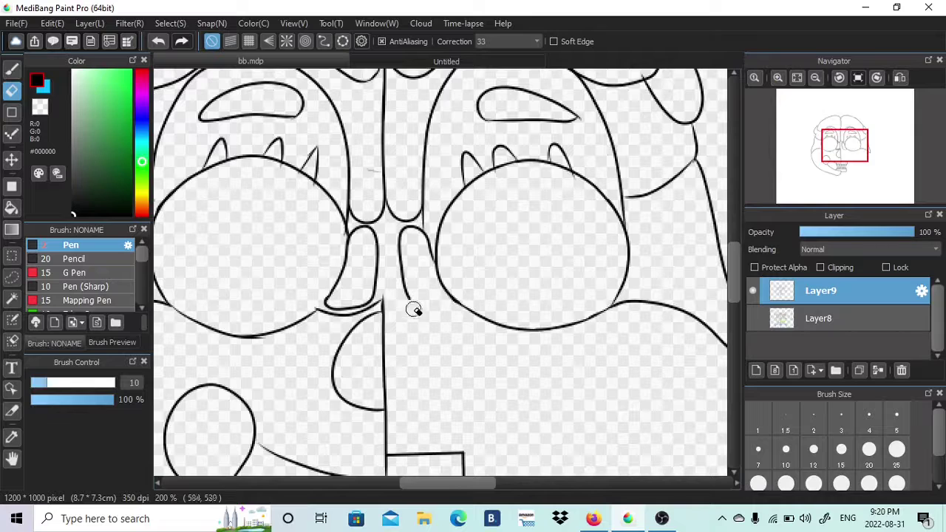
pyautogui.press('b')
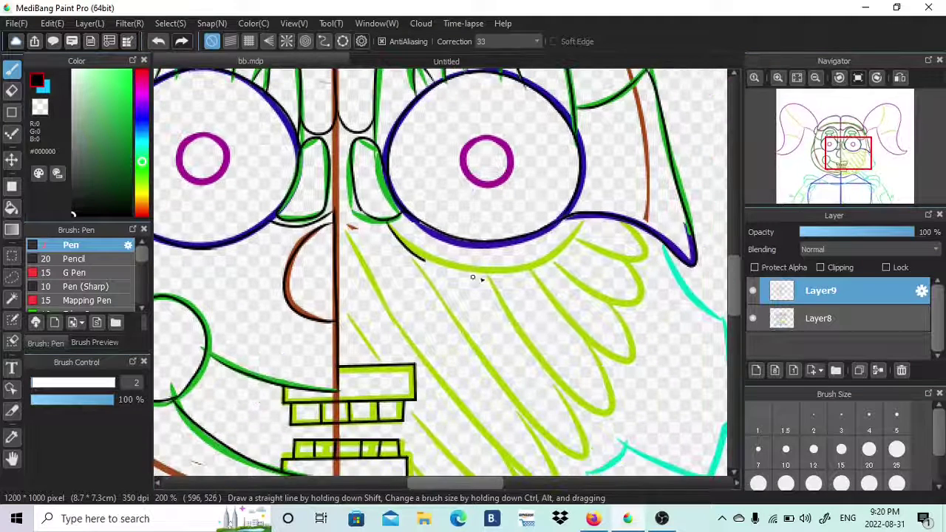
# Step: Trace the curve under the right eye and the yellow-green loops fanning across the exposed cheek and below the lower gum
pyautogui.moveTo(472, 278)
pyautogui.mouseDown()
pyautogui.moveTo(580, 232)
pyautogui.moveTo(603, 272)
pyautogui.mouseUp()
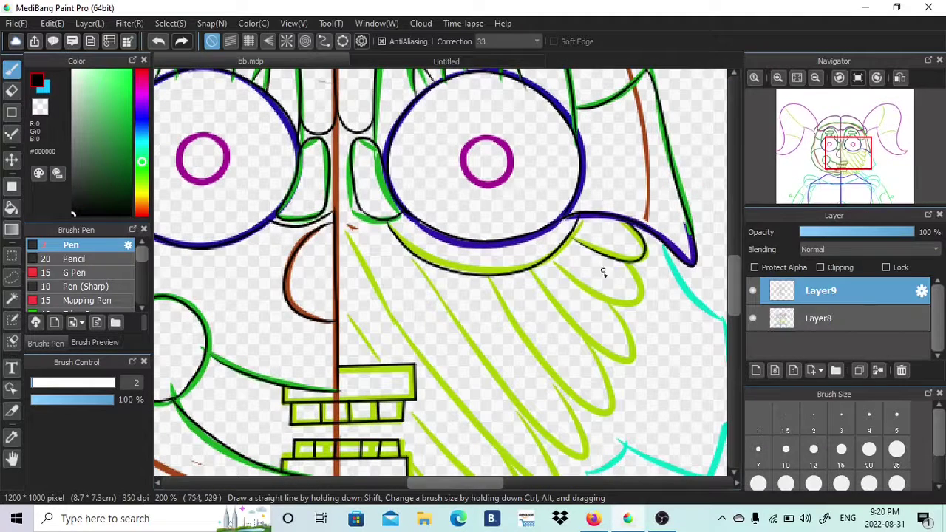
pyautogui.moveTo(459, 275)
pyautogui.mouseDown()
pyautogui.moveTo(630, 398)
pyautogui.moveTo(602, 346)
pyautogui.mouseUp()
pyautogui.moveTo(380, 269)
pyautogui.mouseDown()
pyautogui.moveTo(621, 434)
pyautogui.moveTo(590, 395)
pyautogui.mouseUp()
pyautogui.scroll(-3, 417, 223)
pyautogui.moveTo(350, 174)
pyautogui.mouseDown()
pyautogui.moveTo(555, 370)
pyautogui.moveTo(549, 301)
pyautogui.mouseUp()
pyautogui.moveTo(404, 288)
pyautogui.mouseDown()
pyautogui.moveTo(507, 339)
pyautogui.moveTo(515, 398)
pyautogui.mouseUp()
pyautogui.hotkey('ctrl', 'z')
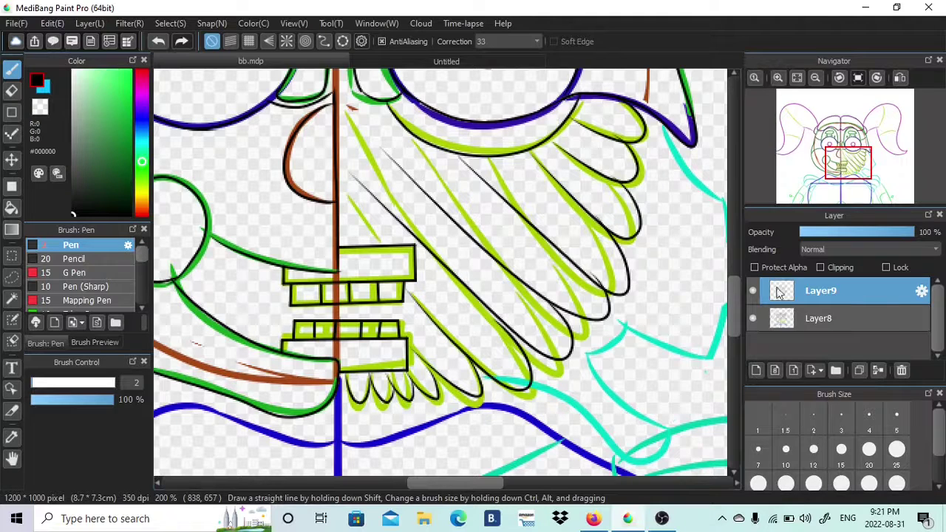
# Step: Trace the cyan side profile from the pointed cheek plate down through the nose and jaw to the rounded piece below
pyautogui.click(752, 318)
pyautogui.click(752, 318)
pyautogui.moveTo(458, 481); pyautogui.dragTo(486, 482)
pyautogui.moveTo(505, 108); pyautogui.dragTo(568, 177)
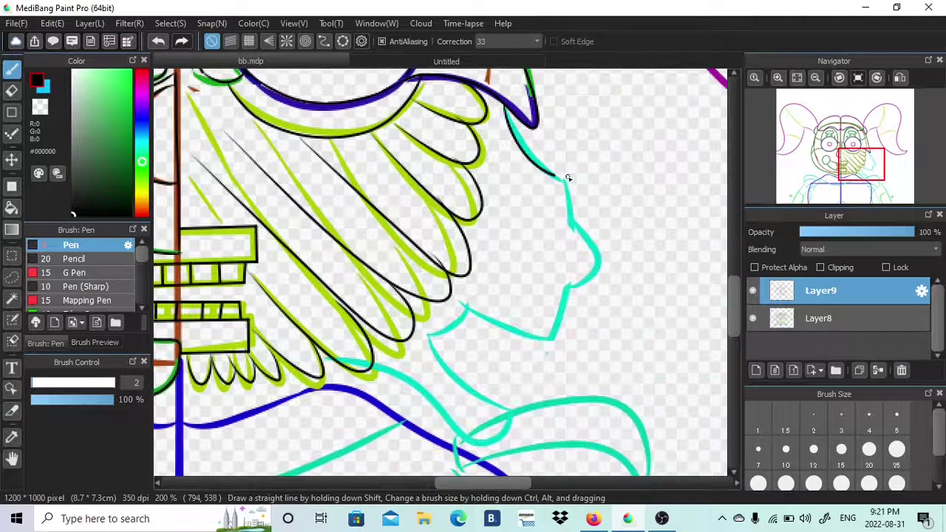
pyautogui.moveTo(593, 242); pyautogui.dragTo(573, 283)
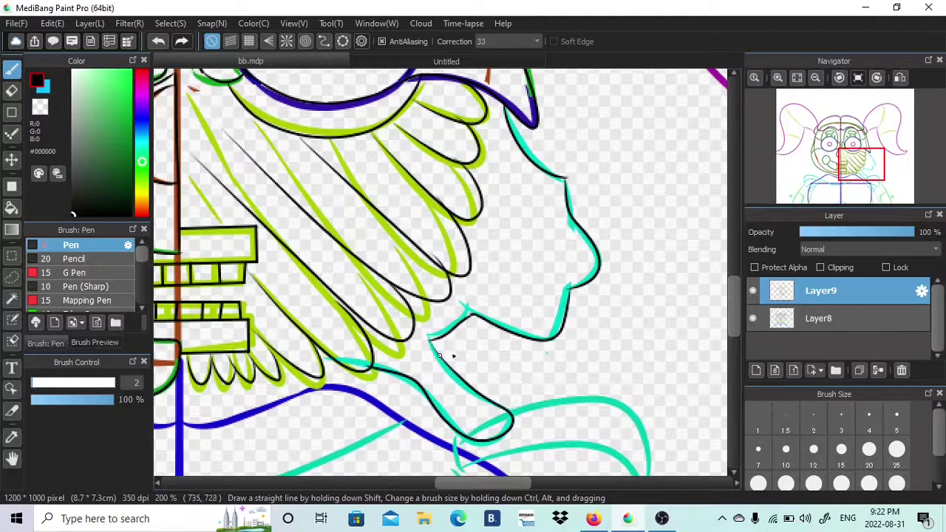
pyautogui.hscroll(-3, 453, 355)
pyautogui.click(754, 318)
pyautogui.click(752, 316)
# Step: Trace the round purple pupils of both eyes in black and check them with the sketch layer hidden
pyautogui.moveTo(733, 307); pyautogui.dragTo(733, 264)
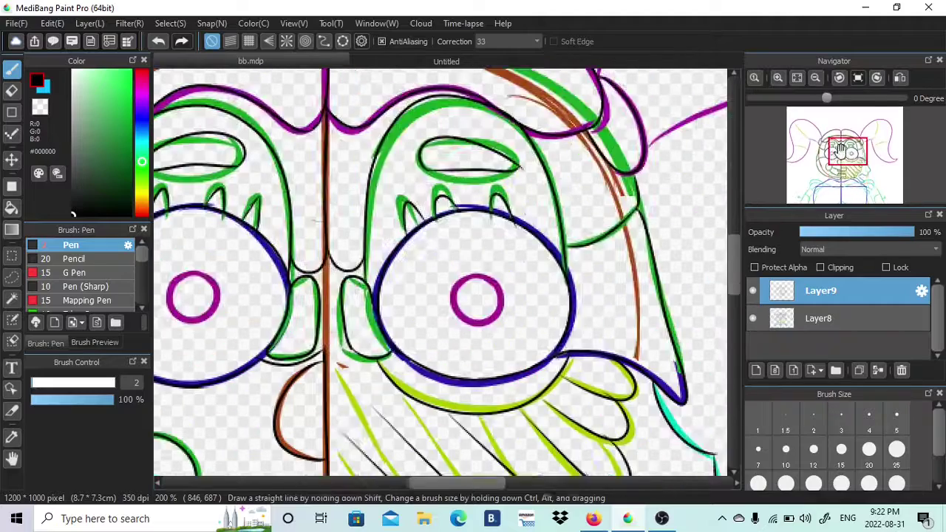
pyautogui.click(778, 77)
pyautogui.moveTo(470, 483); pyautogui.dragTo(479, 484)
pyautogui.moveTo(417, 282)
pyautogui.mouseDown()
pyautogui.moveTo(393, 316)
pyautogui.moveTo(409, 294)
pyautogui.moveTo(394, 341)
pyautogui.moveTo(394, 305)
pyautogui.moveTo(444, 391)
pyautogui.moveTo(418, 294)
pyautogui.moveTo(387, 317)
pyautogui.moveTo(465, 382)
pyautogui.moveTo(487, 294)
pyautogui.moveTo(411, 284)
pyautogui.mouseUp()
pyautogui.moveTo(446, 485); pyautogui.dragTo(387, 484)
pyautogui.moveTo(339, 278); pyautogui.dragTo(314, 308)
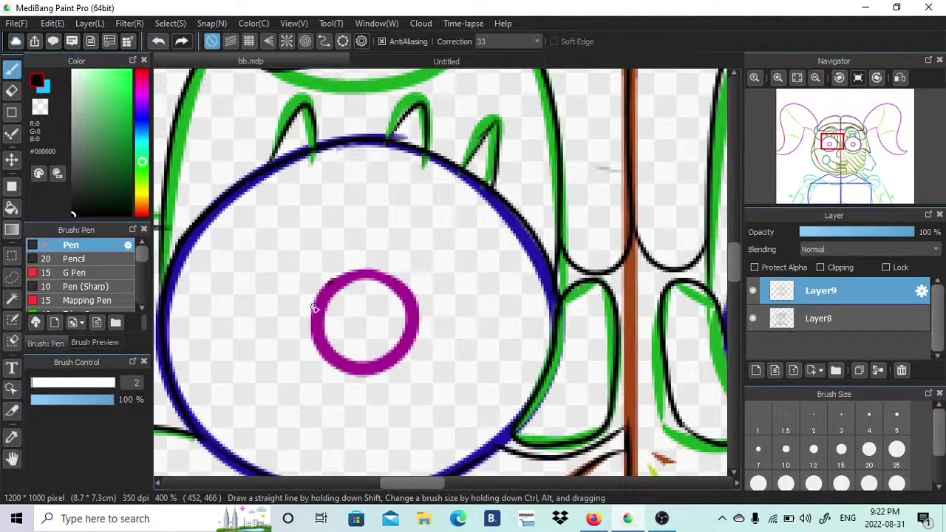
pyautogui.click(753, 318)
pyautogui.click(815, 78)
pyautogui.click(752, 317)
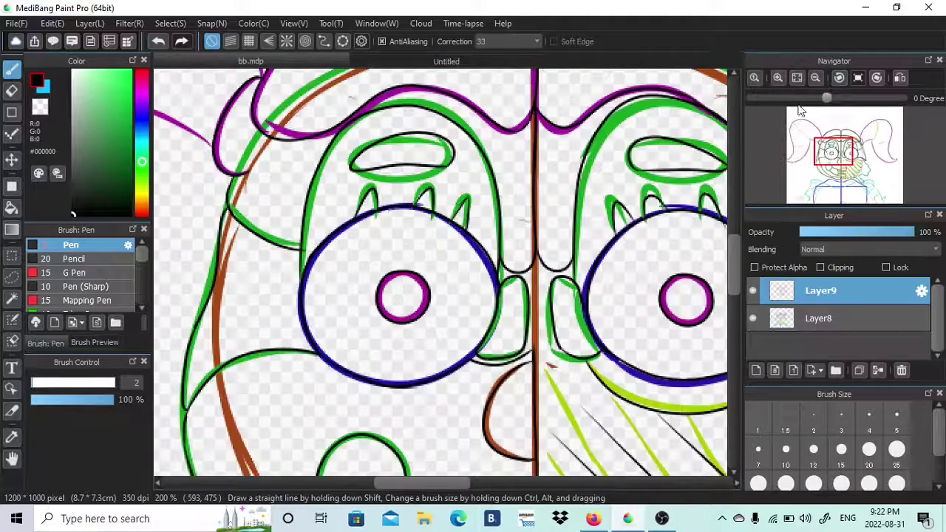
# Step: Trace the outer outline of the left purple pigtail and its upper yellow-green seam in black
pyautogui.moveTo(831, 150); pyautogui.dragTo(800, 141)
pyautogui.click(815, 77)
pyautogui.hotkey('ctrl', 'z')
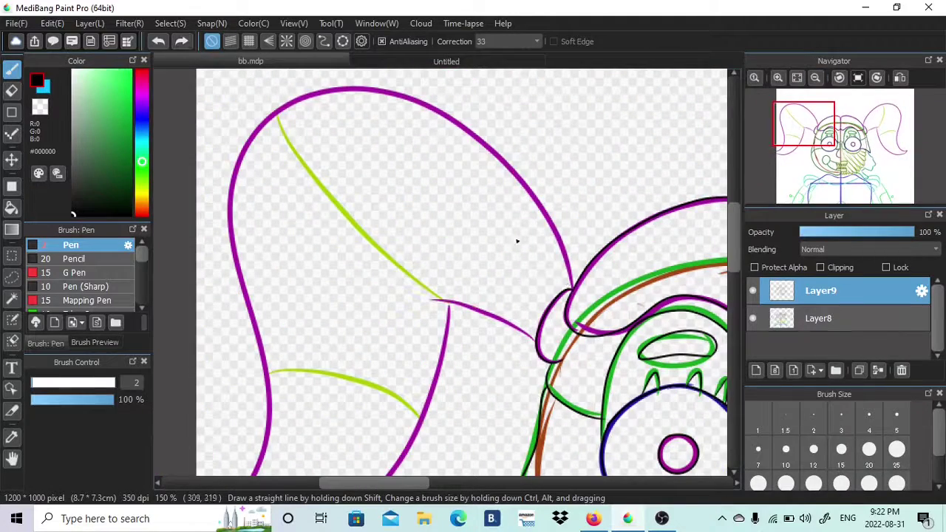
pyautogui.moveTo(563, 241); pyautogui.dragTo(235, 163)
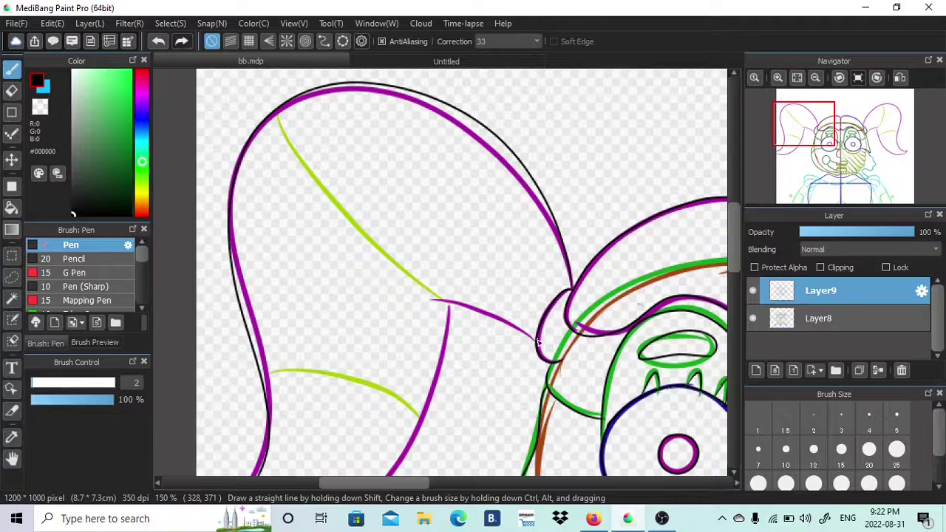
pyautogui.moveTo(283, 186); pyautogui.dragTo(260, 121)
pyautogui.press('e')
pyautogui.press('b')
# Step: Trace the left pigtail's inner edge, its lower end running to the canvas edge, and the lower yellow-green band
pyautogui.moveTo(449, 305)
pyautogui.mouseDown()
pyautogui.moveTo(439, 384)
pyautogui.moveTo(390, 472)
pyautogui.mouseUp()
pyautogui.scroll(-3, 380, 421)
pyautogui.moveTo(256, 298); pyautogui.dragTo(182, 343)
pyautogui.moveTo(407, 276)
pyautogui.mouseDown()
pyautogui.moveTo(267, 382)
pyautogui.moveTo(189, 361)
pyautogui.mouseUp()
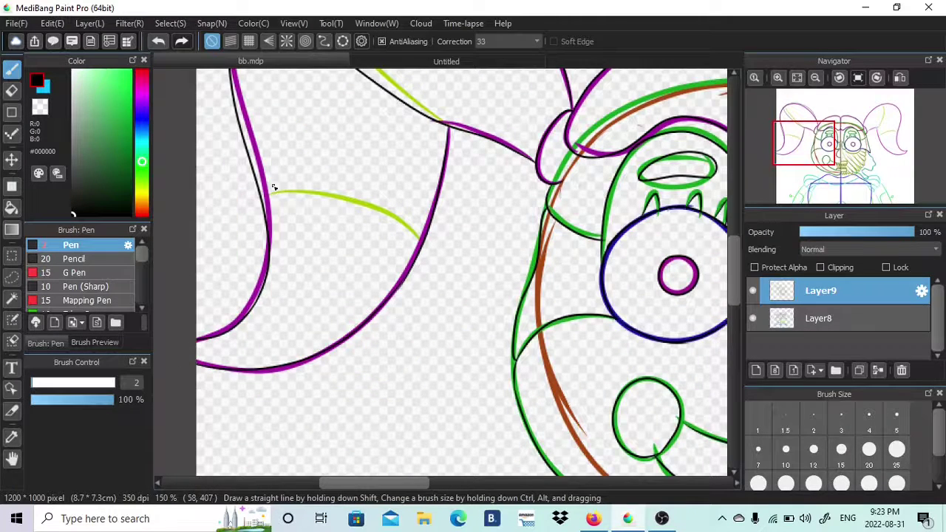
pyautogui.moveTo(271, 194); pyautogui.dragTo(421, 240)
pyautogui.click(752, 318)
# Step: Trace the outer outline of the right pigtail and its upper yellow-green seam with the sketch layer shown
pyautogui.moveTo(799, 156); pyautogui.dragTo(876, 127)
pyautogui.click(753, 319)
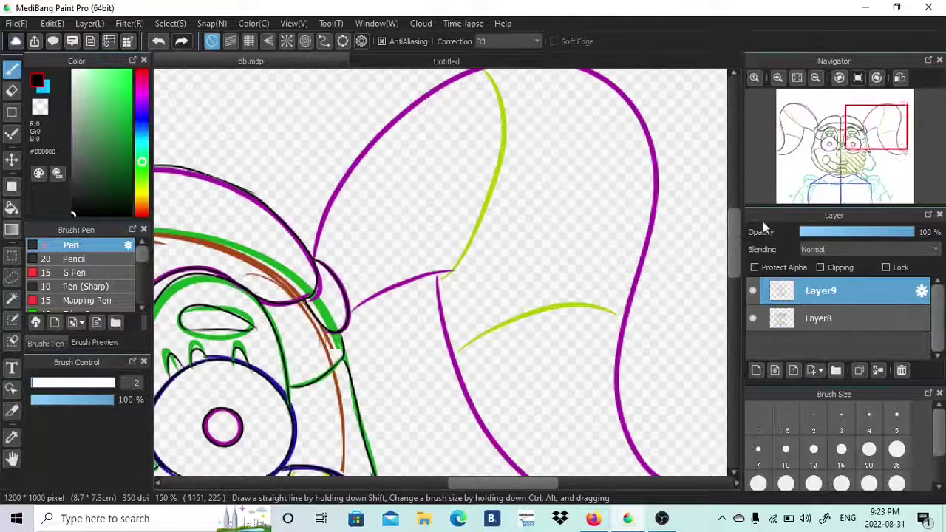
pyautogui.scroll(1, 410, 267)
pyautogui.moveTo(319, 288)
pyautogui.mouseDown()
pyautogui.moveTo(657, 154)
pyautogui.moveTo(625, 472)
pyautogui.mouseUp()
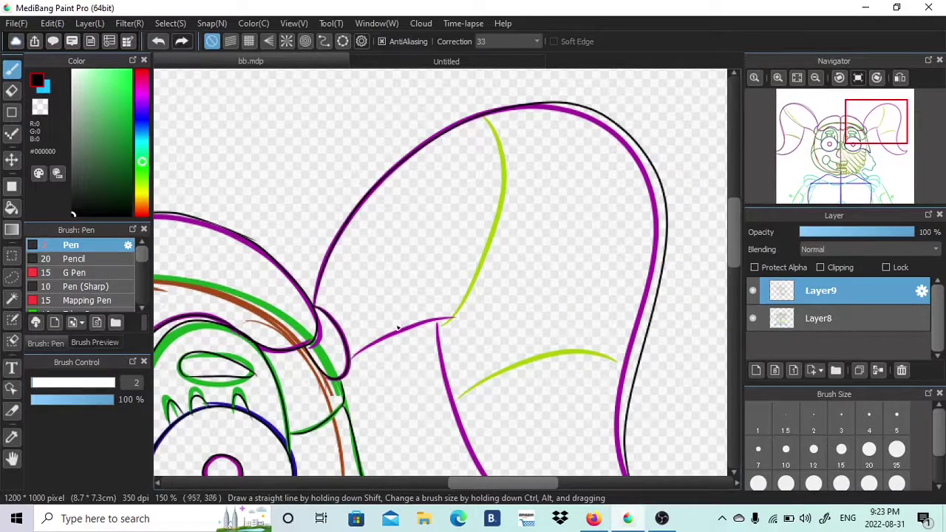
pyautogui.moveTo(495, 250); pyautogui.dragTo(474, 117)
# Step: Trace the right pigtail's inner edge, pointed tip and lower yellow-green band, and check the whole line art with the sketch hidden
pyautogui.moveTo(733, 260); pyautogui.dragTo(733, 295)
pyautogui.moveTo(437, 140)
pyautogui.mouseDown()
pyautogui.moveTo(479, 283)
pyautogui.moveTo(676, 382)
pyautogui.moveTo(692, 352)
pyautogui.moveTo(714, 342)
pyautogui.mouseUp()
pyautogui.moveTo(715, 342); pyautogui.dragTo(626, 288)
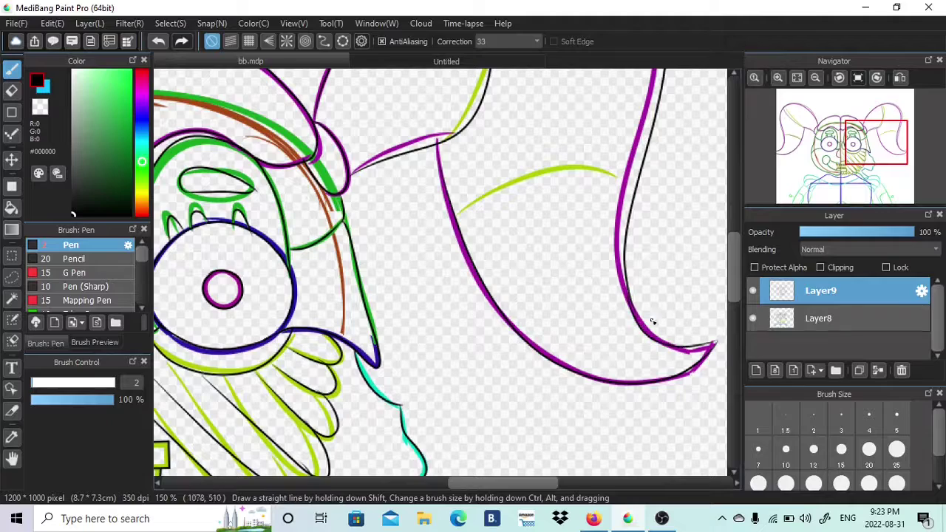
pyautogui.moveTo(456, 215); pyautogui.dragTo(635, 183)
pyautogui.press('e')
pyautogui.click(752, 318)
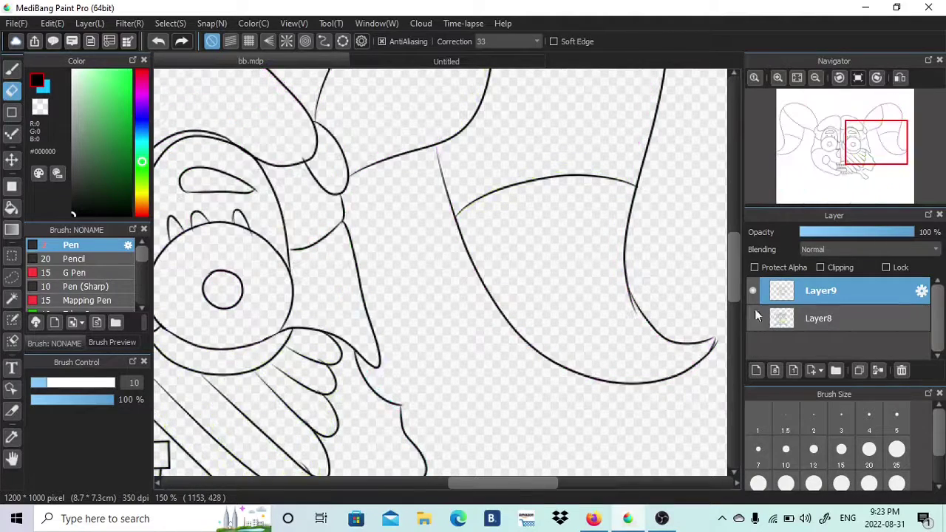
pyautogui.click(753, 318)
pyautogui.moveTo(855, 152); pyautogui.dragTo(847, 176)
pyautogui.click(753, 317)
pyautogui.click(797, 78)
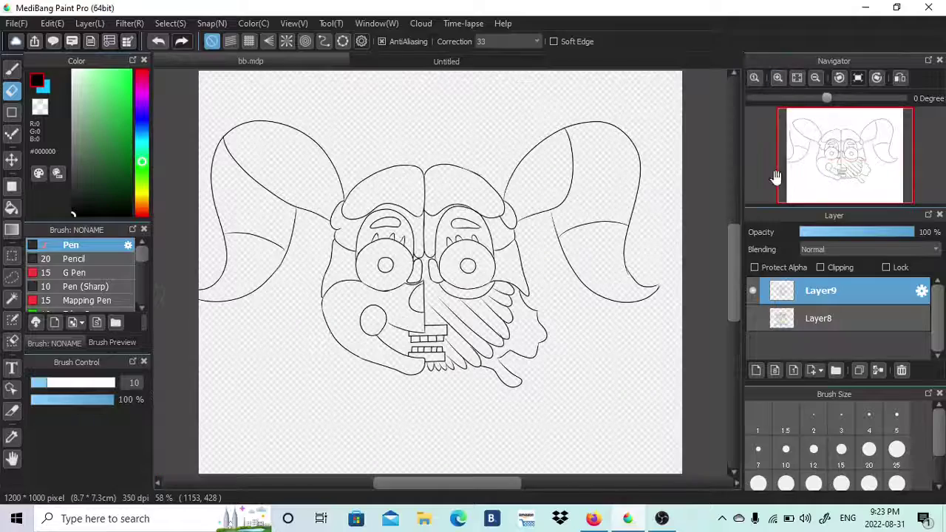
# Step: Trace the blue neck and shoulder curve below the jaw in black and add short lines across the neck
pyautogui.click(752, 318)
pyautogui.click(777, 79)
pyautogui.click(778, 79)
pyautogui.click(778, 79)
pyautogui.click(778, 79)
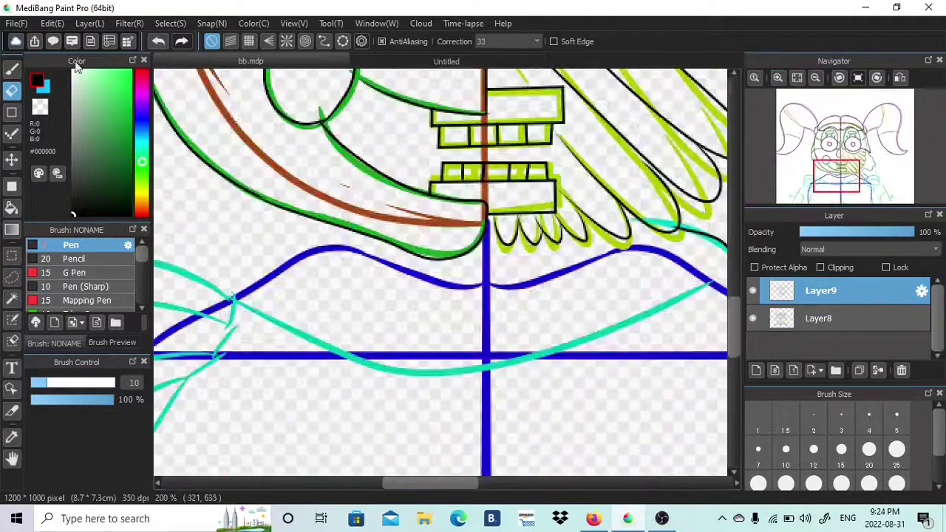
pyautogui.press('b')
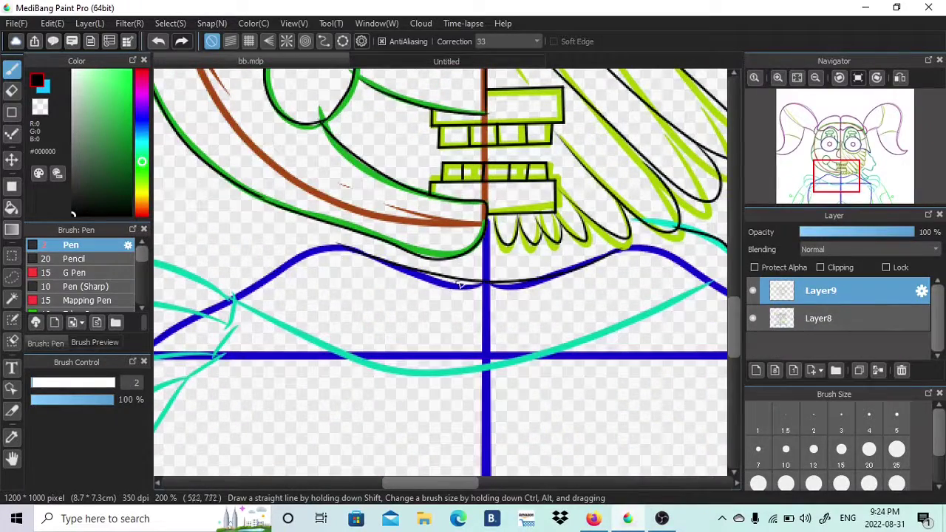
# Step: Trace the cyan ruffle loops on both shoulders, including their inner edges, and check them with the sketch hidden
pyautogui.hscroll(-3, 512, 285)
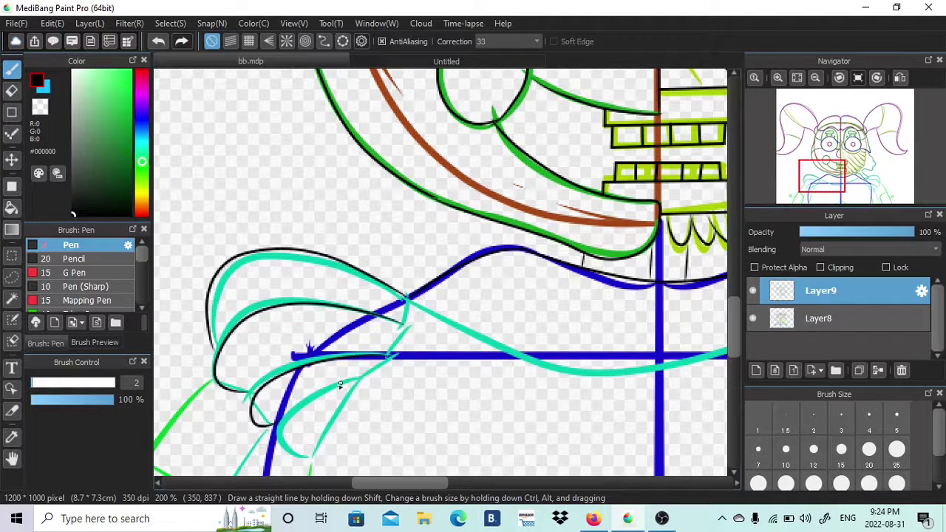
pyautogui.hscroll(8, 362, 255)
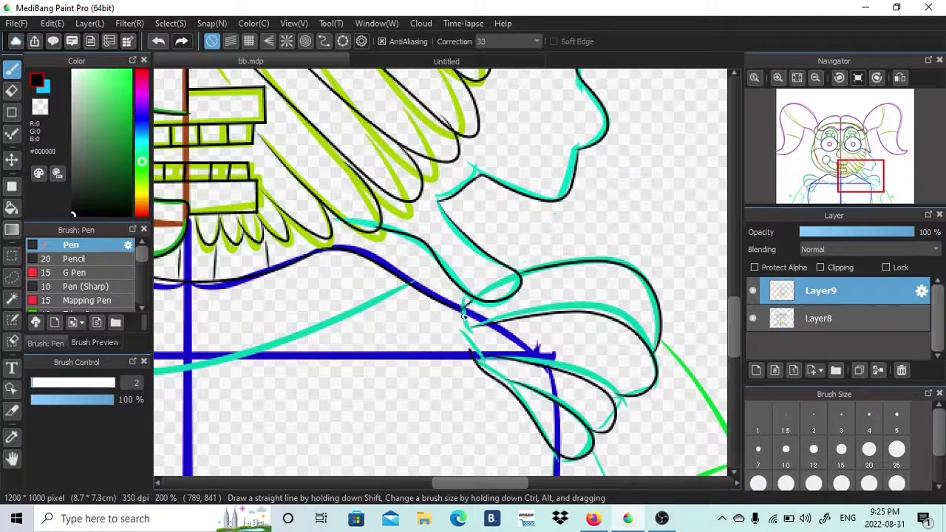
pyautogui.moveTo(464, 316); pyautogui.dragTo(471, 352)
pyautogui.click(753, 319)
pyautogui.click(753, 319)
# Step: Trace the right arm's green outer edge, curved inner plate and protruding pin with its round end
pyautogui.moveTo(857, 192)
pyautogui.mouseDown()
pyautogui.moveTo(818, 199)
pyautogui.moveTo(879, 195)
pyautogui.mouseUp()
pyautogui.moveTo(426, 144); pyautogui.dragTo(568, 404)
pyautogui.hotkey('ctrl', 'z')
pyautogui.moveTo(502, 262); pyautogui.dragTo(425, 304)
pyautogui.moveTo(525, 346); pyautogui.dragTo(567, 316)
pyautogui.moveTo(566, 319)
pyautogui.mouseDown()
pyautogui.moveTo(587, 316)
pyautogui.moveTo(563, 317)
pyautogui.mouseUp()
pyautogui.click(753, 318)
pyautogui.click(753, 318)
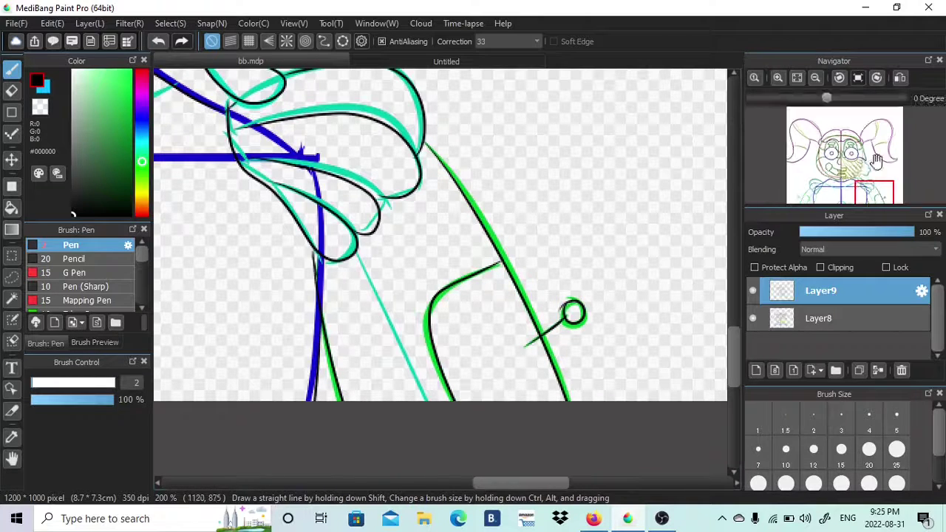
# Step: Trace the left arm's green outer edge, protruding round-ended pin, curved inner plate and inner edge
pyautogui.moveTo(877, 193); pyautogui.dragTo(805, 197)
pyautogui.moveTo(414, 143); pyautogui.dragTo(276, 365)
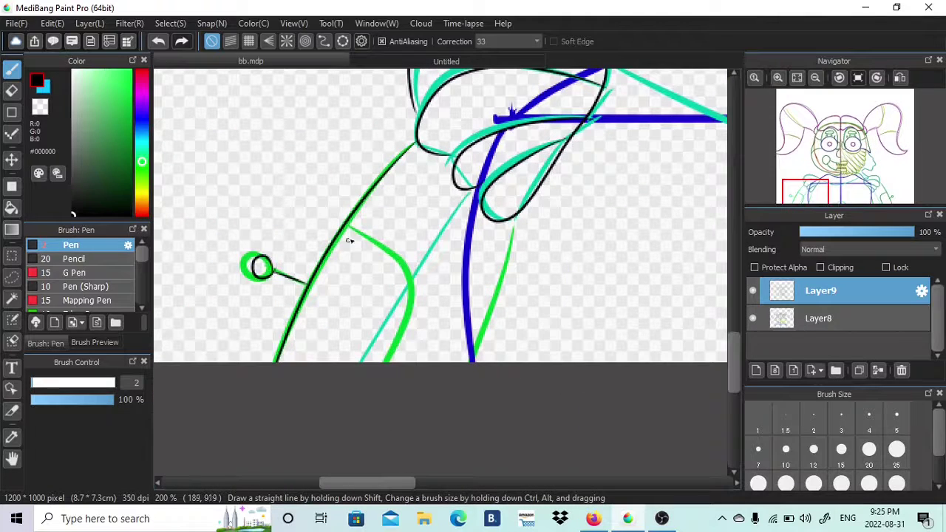
pyautogui.moveTo(515, 218); pyautogui.dragTo(471, 361)
# Step: Trace the cyan collar curve across the chest, review the full line art without the sketch, and save the drawing
pyautogui.moveTo(407, 481); pyautogui.dragTo(483, 498)
pyautogui.scroll(5, 293, 234)
pyautogui.hscroll(-1, 293, 234)
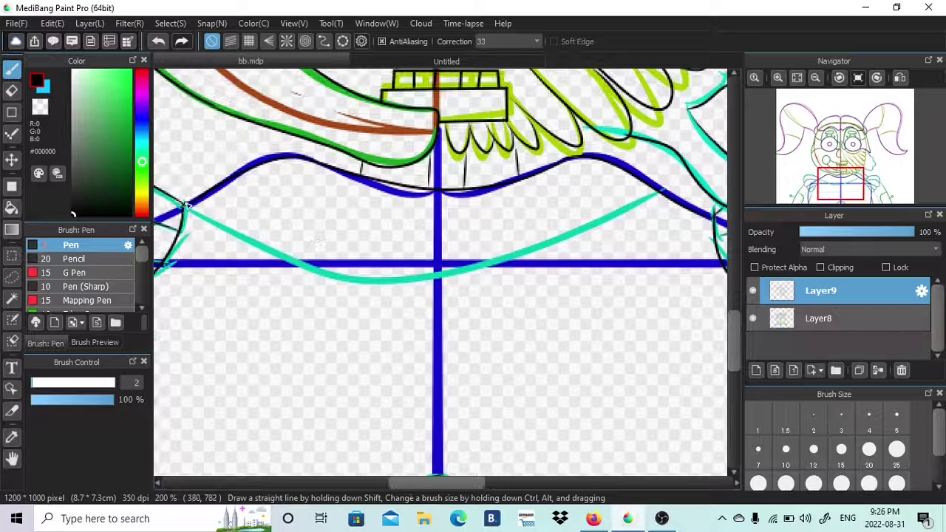
pyautogui.moveTo(185, 203)
pyautogui.mouseDown()
pyautogui.moveTo(269, 246)
pyautogui.moveTo(456, 287)
pyautogui.moveTo(658, 191)
pyautogui.mouseUp()
pyautogui.click(752, 318)
pyautogui.click(797, 78)
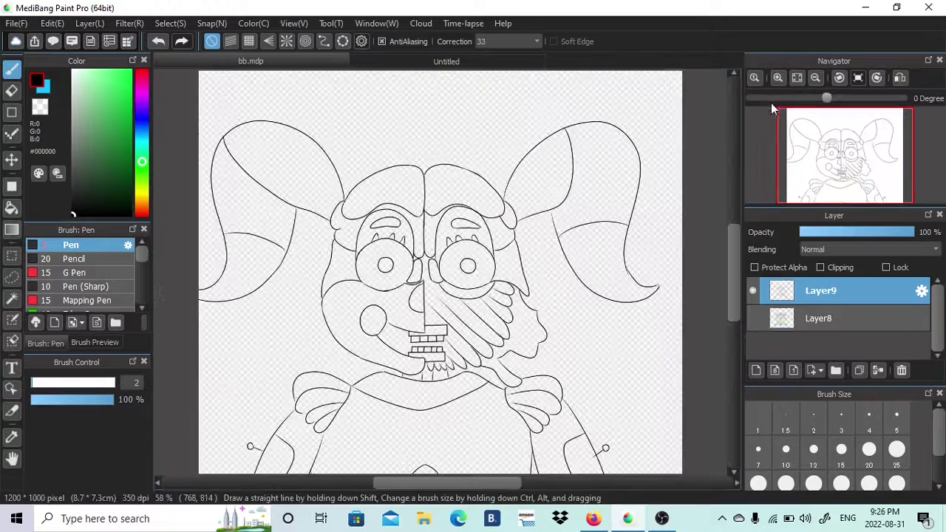
pyautogui.click(16, 23)
pyautogui.click(45, 190)
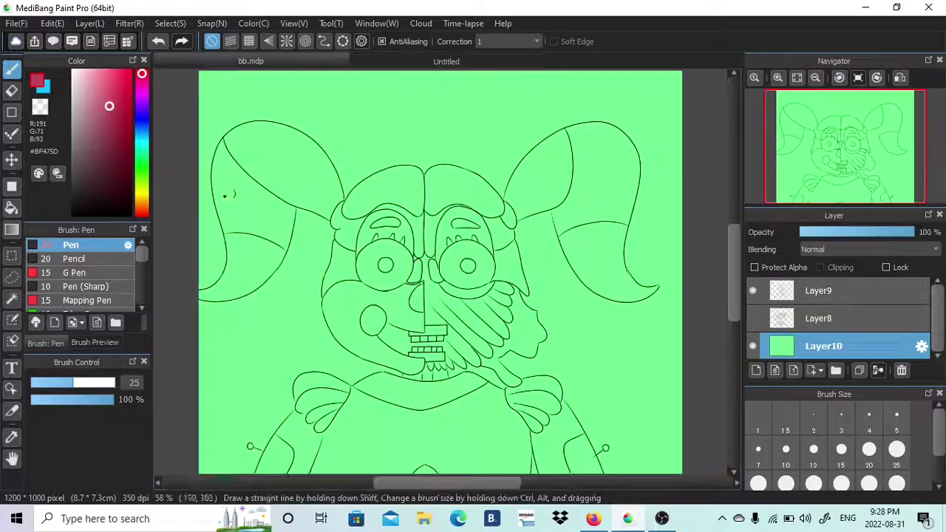
# Step: Fill both pupils with near-black #101010 on a new layer above the green background using the size 25 pen
pyautogui.click(71, 209)
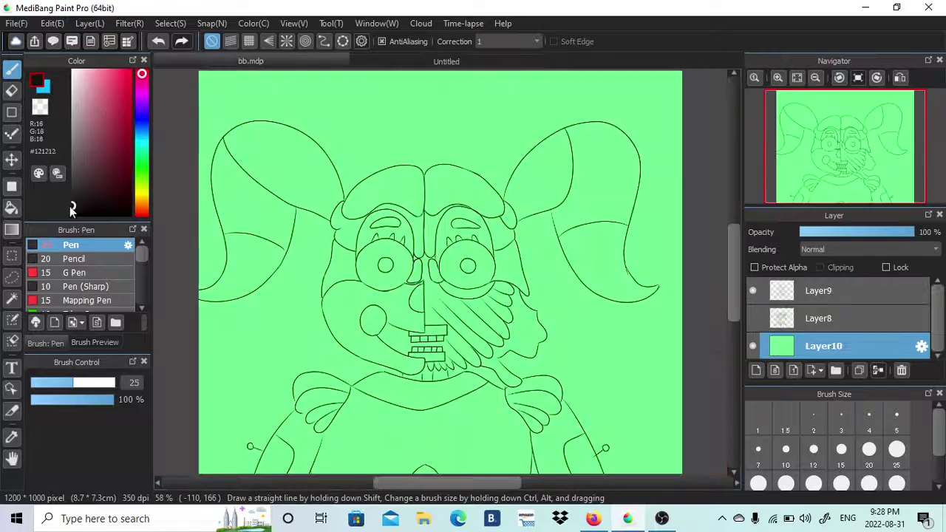
pyautogui.click(756, 369)
pyautogui.scroll(5, 442, 253)
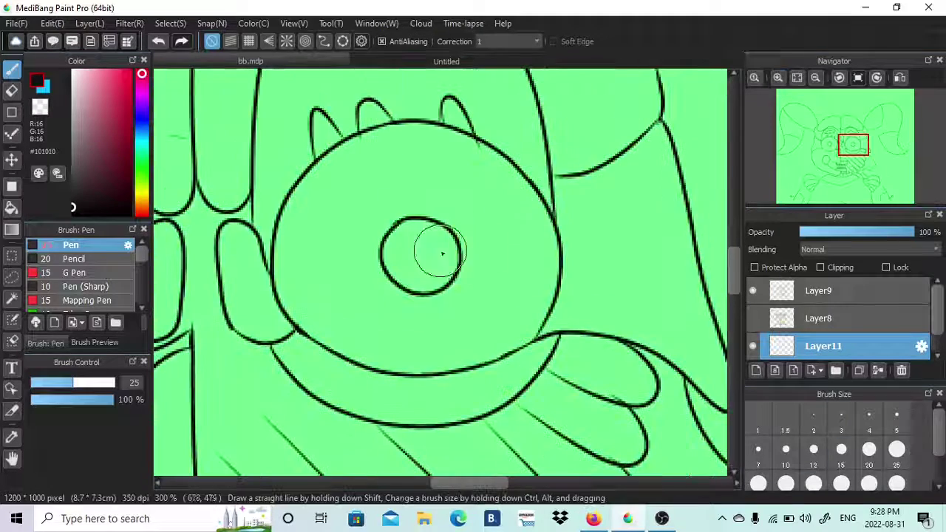
pyautogui.moveTo(436, 255)
pyautogui.mouseDown()
pyautogui.moveTo(418, 251)
pyautogui.moveTo(427, 263)
pyautogui.mouseUp()
pyautogui.moveTo(460, 483); pyautogui.dragTo(398, 485)
pyautogui.moveTo(433, 254)
pyautogui.mouseDown()
pyautogui.moveTo(423, 251)
pyautogui.moveTo(425, 260)
pyautogui.mouseUp()
# Step: Fill the left eye's three lashes and eyebrow with dark blue #2A2D60 sampled from the reference palette, using a size 5 pen
pyautogui.click(453, 62)
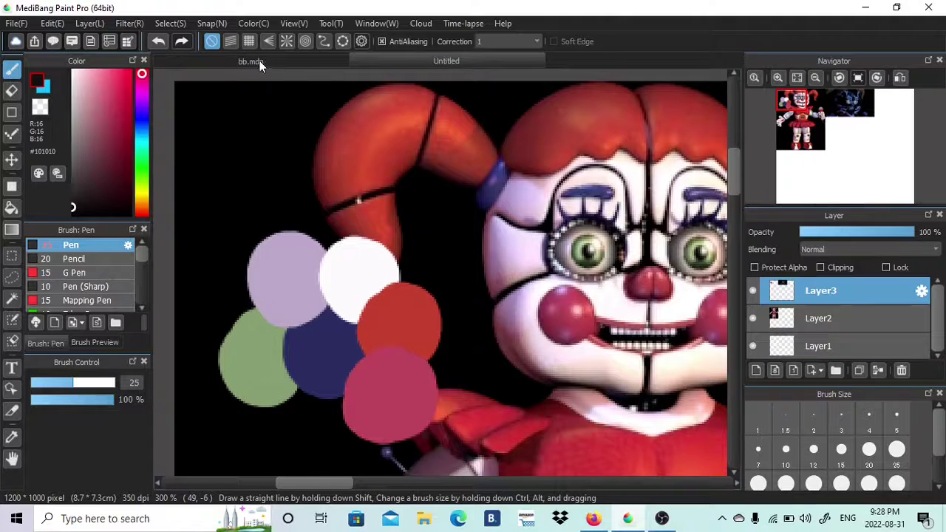
pyautogui.click(261, 60)
pyautogui.click(446, 61)
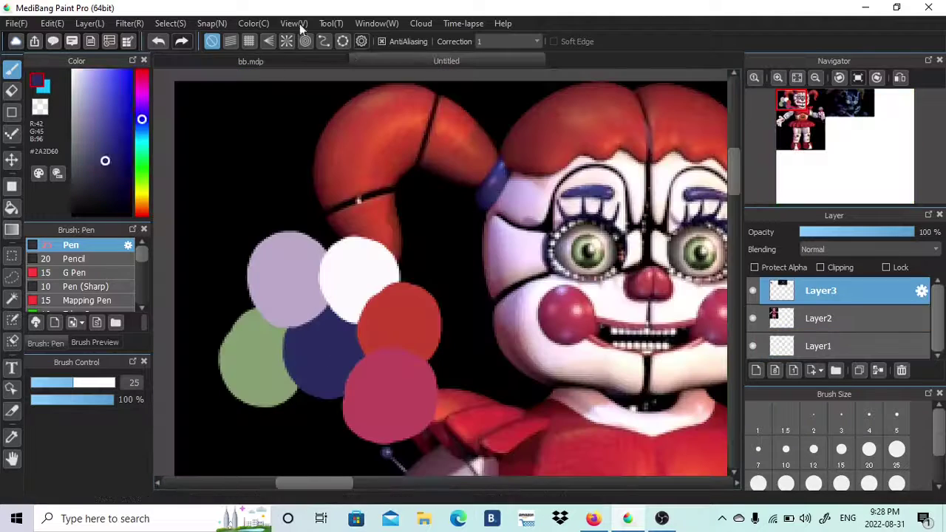
pyautogui.click(267, 61)
pyautogui.moveTo(737, 255); pyautogui.dragTo(739, 233)
pyautogui.click(814, 449)
pyautogui.click(778, 77)
pyautogui.click(896, 415)
pyautogui.moveTo(360, 309); pyautogui.dragTo(363, 298)
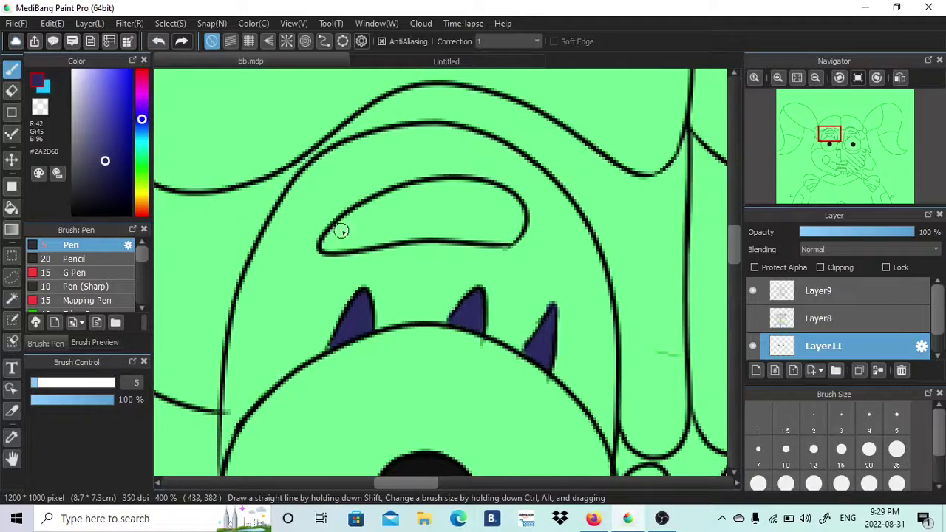
pyautogui.moveTo(353, 224)
pyautogui.mouseDown()
pyautogui.moveTo(371, 206)
pyautogui.moveTo(430, 186)
pyautogui.moveTo(490, 190)
pyautogui.mouseUp()
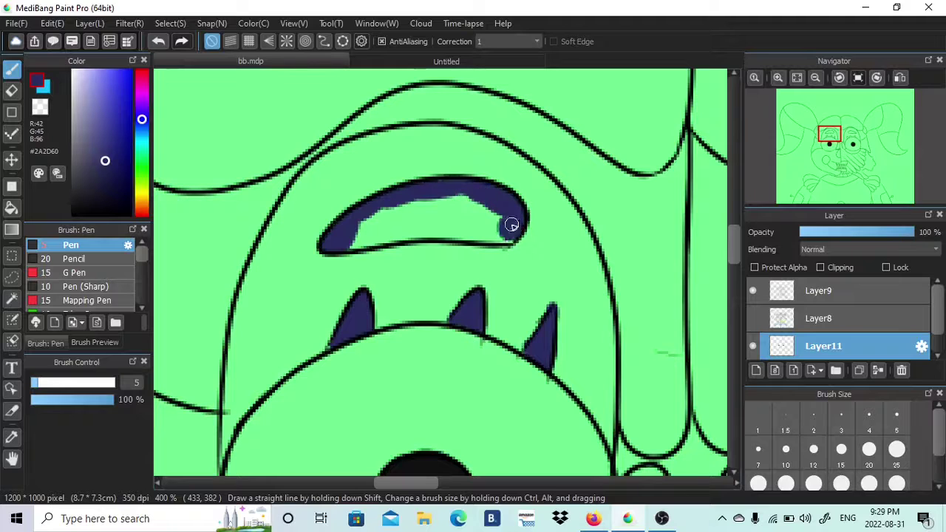
pyautogui.moveTo(512, 225)
pyautogui.mouseDown()
pyautogui.moveTo(445, 230)
pyautogui.moveTo(351, 244)
pyautogui.moveTo(379, 221)
pyautogui.moveTo(433, 198)
pyautogui.mouseUp()
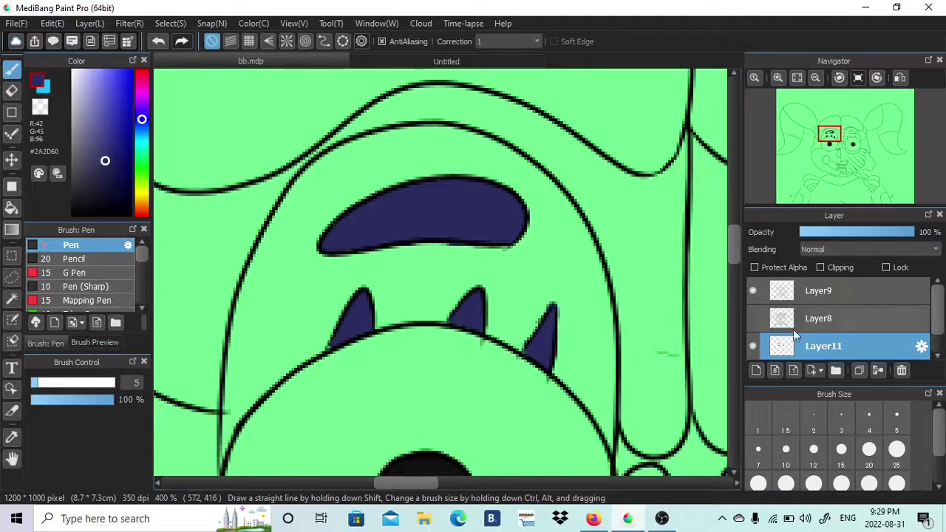
# Step: Paint a dark blue lash line along the left eye's upper rim and erase the spill inside the eye
pyautogui.click(503, 63)
pyautogui.click(251, 62)
pyautogui.moveTo(576, 401)
pyautogui.mouseDown()
pyautogui.moveTo(495, 341)
pyautogui.moveTo(295, 372)
pyautogui.mouseUp()
pyautogui.scroll(-4, 333, 356)
pyautogui.press('e')
pyautogui.moveTo(578, 235)
pyautogui.mouseDown()
pyautogui.moveTo(568, 196)
pyautogui.moveTo(556, 225)
pyautogui.mouseUp()
pyautogui.hotkey('ctrl', 'z')
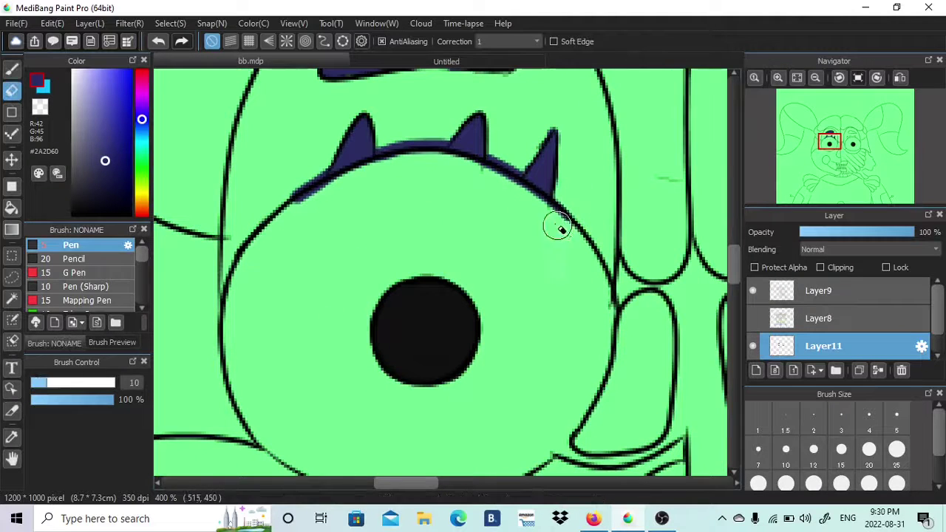
pyautogui.moveTo(369, 178); pyautogui.dragTo(299, 194)
pyautogui.press('b')
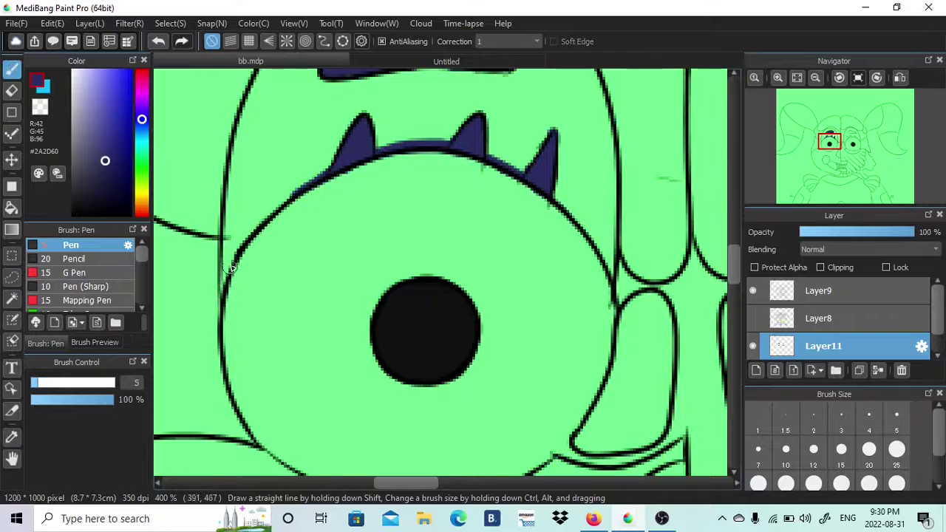
# Step: Paint a dark blue crescent along the outer side of the left eye, checking the reference image first
pyautogui.hotkey('ctrl', 'Tab')
pyautogui.hotkey('ctrl', 'Tab')
pyautogui.moveTo(210, 326); pyautogui.dragTo(252, 441)
pyautogui.hotkey('ctrl', 'z')
pyautogui.moveTo(221, 286)
pyautogui.mouseDown()
pyautogui.moveTo(213, 295)
pyautogui.moveTo(246, 447)
pyautogui.mouseUp()
pyautogui.hotkey('ctrl', 'z')
pyautogui.moveTo(257, 448)
pyautogui.mouseDown()
pyautogui.moveTo(225, 402)
pyautogui.moveTo(223, 286)
pyautogui.mouseUp()
pyautogui.press('e')
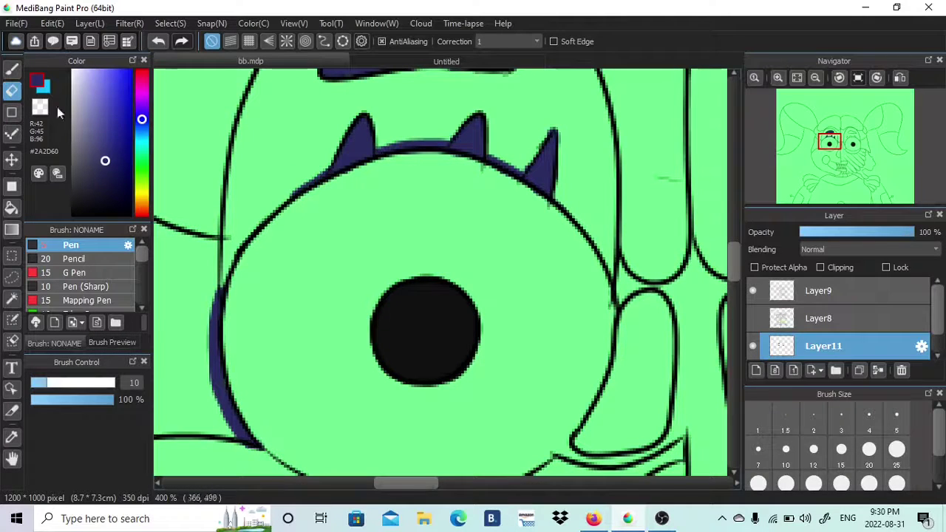
pyautogui.press('b')
# Step: Fill the right eye's three lashes and the eyebrow above them with dark blue #2A2D60
pyautogui.hotkey('ctrl', 'Tab')
pyautogui.hotkey('ctrl', 'Tab')
pyautogui.hscroll(5, 343, 74)
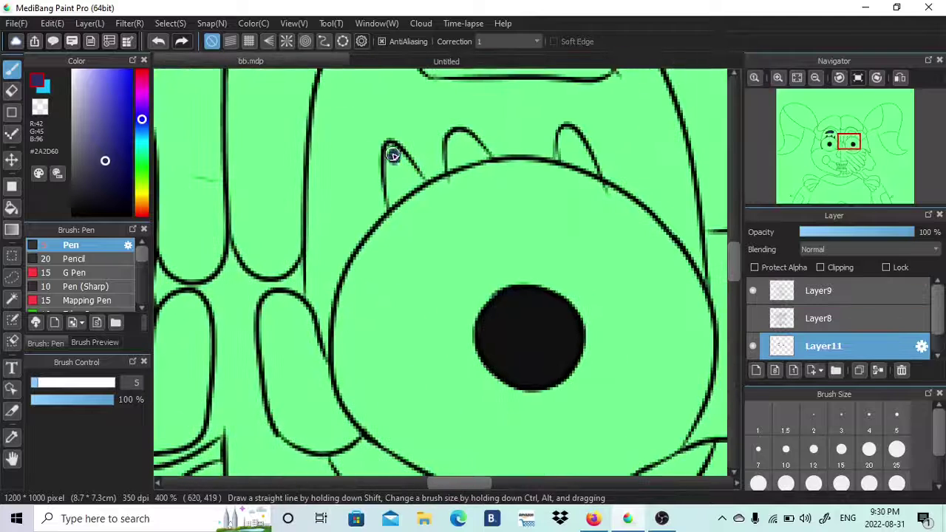
pyautogui.moveTo(394, 174); pyautogui.dragTo(391, 189)
pyautogui.moveTo(467, 153); pyautogui.dragTo(459, 137)
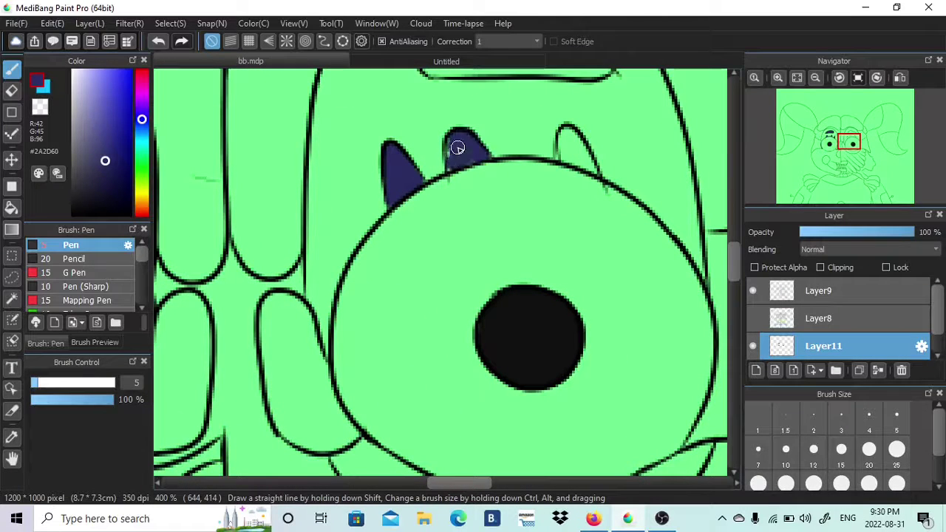
pyautogui.moveTo(581, 153); pyautogui.dragTo(593, 168)
pyautogui.scroll(3, 517, 192)
pyautogui.moveTo(431, 216)
pyautogui.mouseDown()
pyautogui.moveTo(417, 249)
pyautogui.moveTo(473, 207)
pyautogui.moveTo(589, 255)
pyautogui.moveTo(478, 261)
pyautogui.moveTo(475, 229)
pyautogui.moveTo(527, 239)
pyautogui.mouseUp()
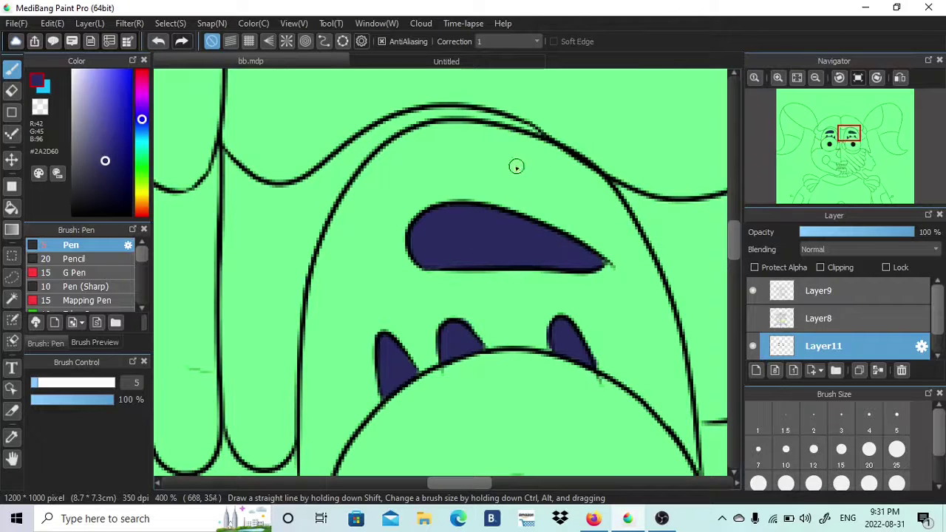
# Step: Paint a dark blue lash line between the lashes along the right eye's upper rim
pyautogui.moveTo(850, 156)
pyautogui.mouseDown()
pyautogui.moveTo(834, 150)
pyautogui.moveTo(854, 149)
pyautogui.mouseUp()
pyautogui.moveTo(219, 292)
pyautogui.mouseDown()
pyautogui.moveTo(294, 250)
pyautogui.moveTo(432, 263)
pyautogui.mouseUp()
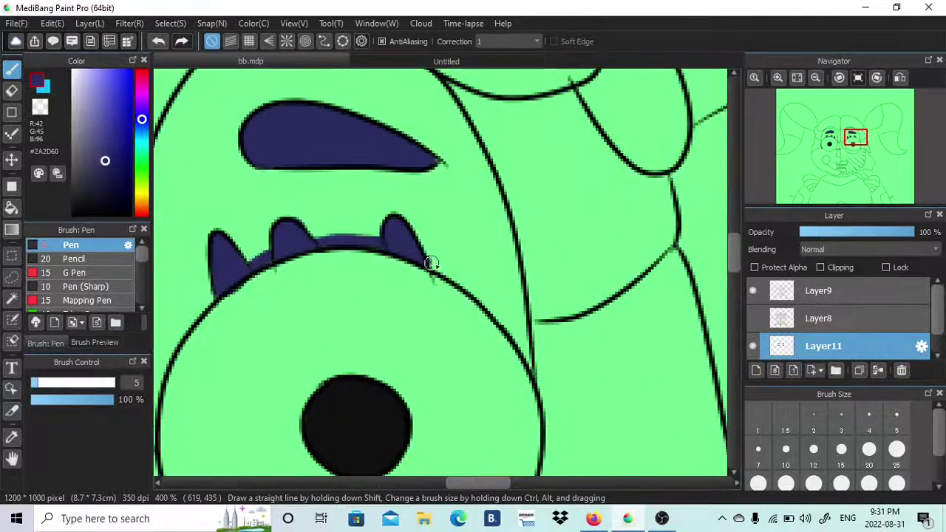
pyautogui.moveTo(325, 248); pyautogui.dragTo(470, 299)
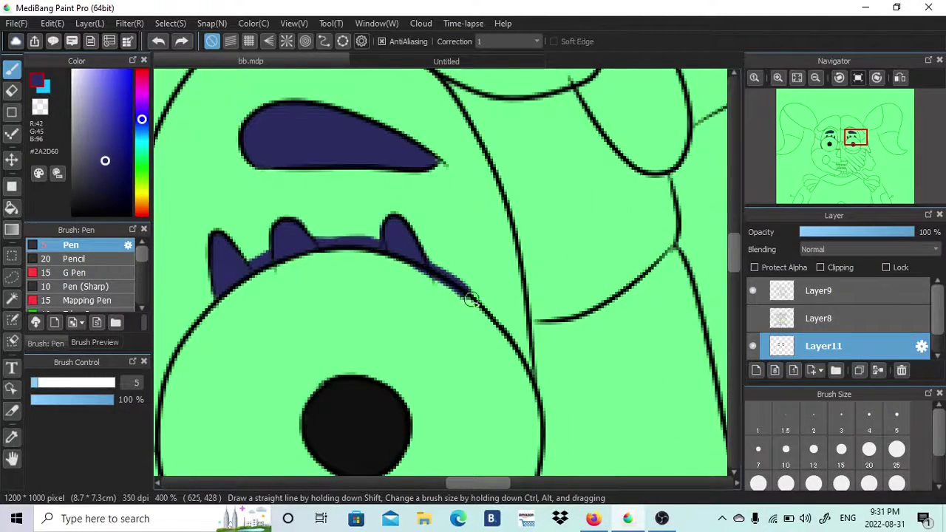
# Step: Paint a dark blue crescent along the outer side of the right eye
pyautogui.scroll(-3, 587, 258)
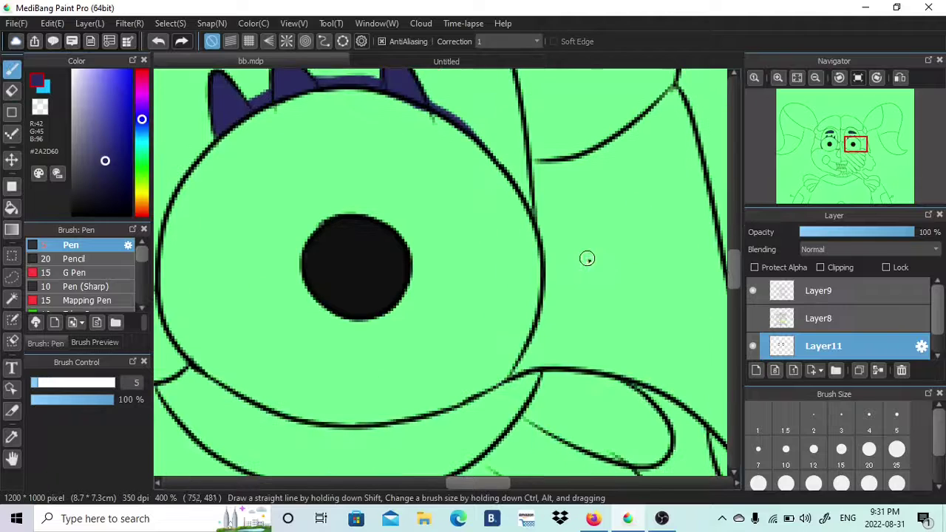
pyautogui.moveTo(537, 220)
pyautogui.mouseDown()
pyautogui.moveTo(511, 373)
pyautogui.moveTo(527, 363)
pyautogui.moveTo(507, 386)
pyautogui.mouseUp()
pyautogui.hotkey('ctrl', 'z')
pyautogui.press('e')
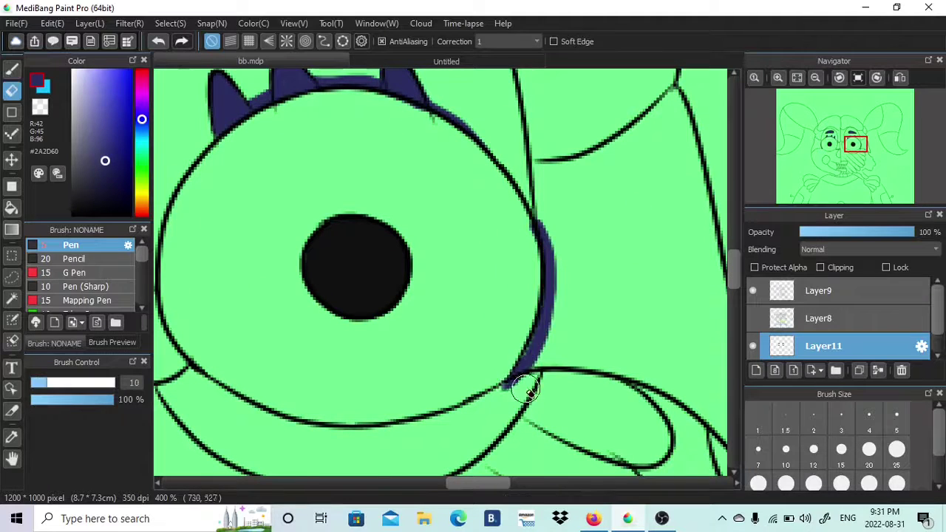
pyautogui.press('b')
# Step: Close the left hair tie's inner outline in black on Layer9, with the sketch on Layer8 temporarily shown as a guide
pyautogui.moveTo(837, 157); pyautogui.dragTo(817, 131)
pyautogui.click(799, 292)
pyautogui.click(753, 318)
pyautogui.keyDown('alt'); pyautogui.click(418, 263); pyautogui.keyUp('alt')
pyautogui.click(813, 430)
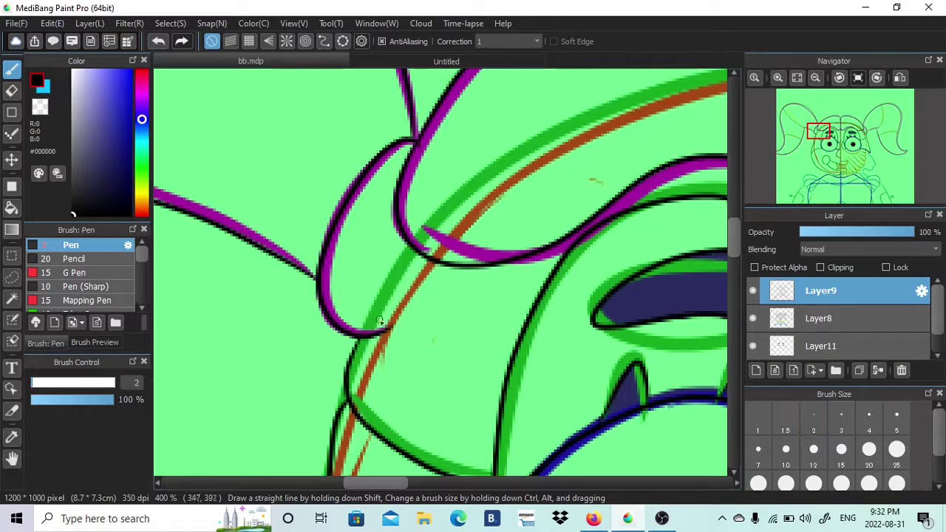
pyautogui.click(792, 342)
pyautogui.click(753, 318)
# Step: Fill the right hair tie with dark blue #2A2D60 on Layer11, using size 5 for its inner edge
pyautogui.keyDown('alt'); pyautogui.click(639, 270); pyautogui.keyUp('alt')
pyautogui.click(840, 453)
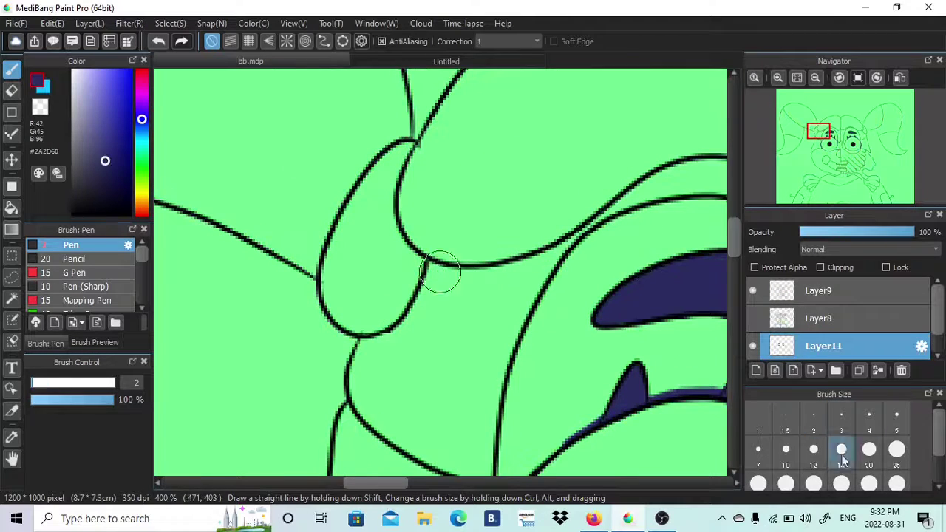
pyautogui.moveTo(824, 146)
pyautogui.mouseDown()
pyautogui.moveTo(827, 154)
pyautogui.moveTo(858, 130)
pyautogui.mouseUp()
pyautogui.moveTo(477, 266)
pyautogui.mouseDown()
pyautogui.moveTo(538, 324)
pyautogui.moveTo(545, 288)
pyautogui.moveTo(498, 271)
pyautogui.moveTo(540, 237)
pyautogui.moveTo(500, 181)
pyautogui.mouseUp()
pyautogui.click(897, 414)
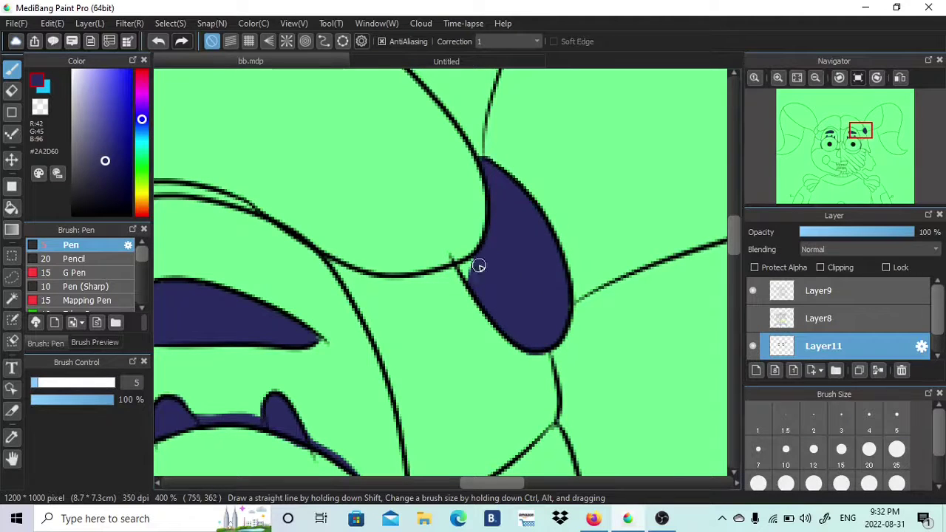
pyautogui.moveTo(479, 265); pyautogui.dragTo(464, 266)
# Step: Fill the left hair tie with dark blue at size 5
pyautogui.moveTo(860, 139); pyautogui.dragTo(816, 130)
pyautogui.moveTo(432, 220)
pyautogui.mouseDown()
pyautogui.moveTo(394, 276)
pyautogui.moveTo(392, 334)
pyautogui.moveTo(426, 368)
pyautogui.mouseUp()
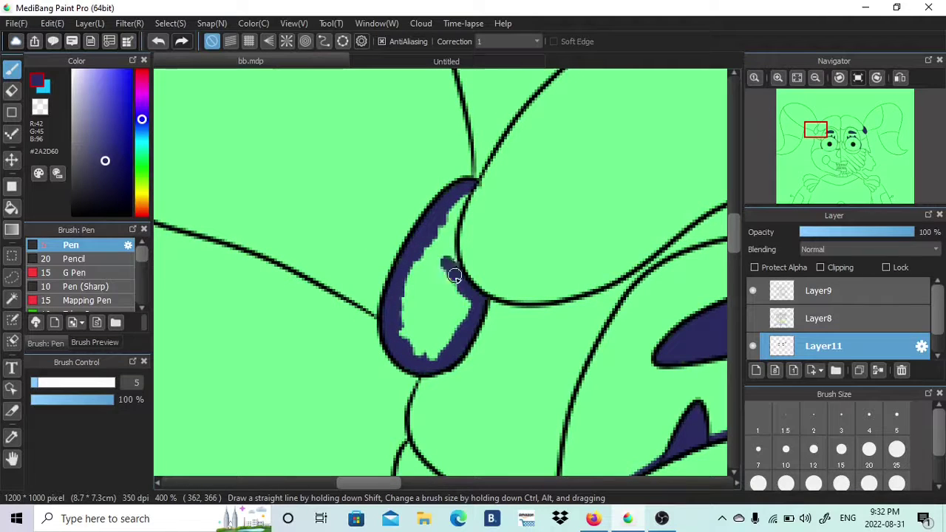
pyautogui.moveTo(454, 276)
pyautogui.mouseDown()
pyautogui.moveTo(433, 274)
pyautogui.moveTo(406, 316)
pyautogui.moveTo(457, 290)
pyautogui.mouseUp()
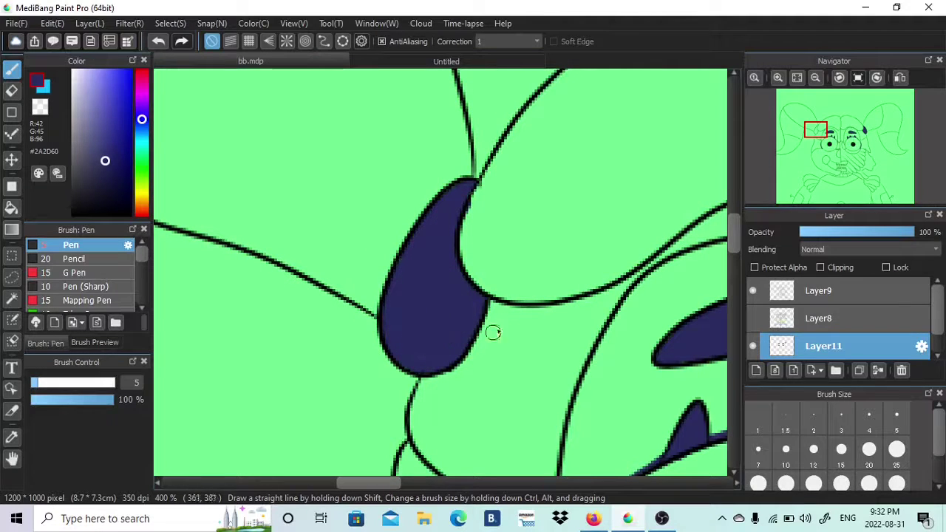
# Step: Sample pink #BF475D from the reference image's swatch and fill the half nose with it
pyautogui.click(503, 62)
pyautogui.keyDown('alt'); pyautogui.click(375, 366); pyautogui.keyUp('alt')
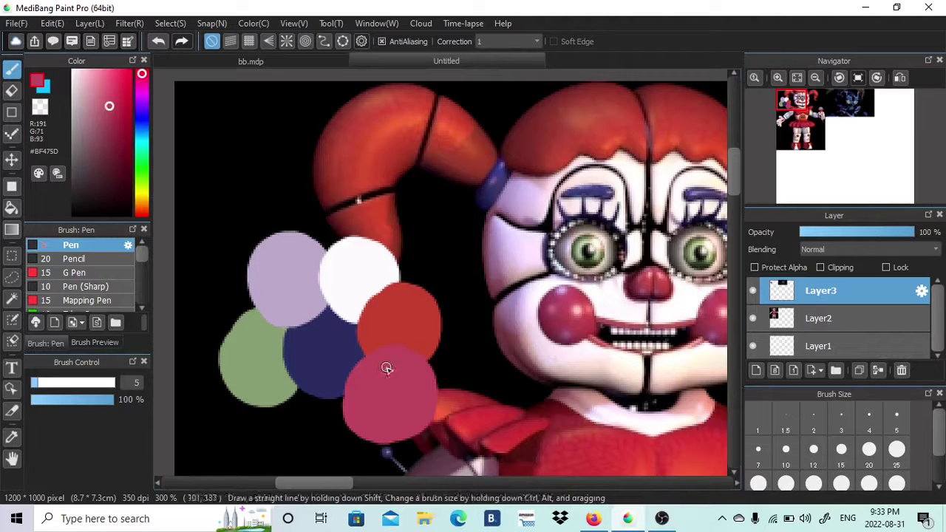
pyautogui.click(312, 63)
pyautogui.moveTo(843, 149); pyautogui.dragTo(836, 153)
pyautogui.moveTo(511, 206)
pyautogui.mouseDown()
pyautogui.moveTo(540, 213)
pyautogui.moveTo(519, 216)
pyautogui.mouseUp()
pyautogui.press('e')
pyautogui.press('b')
pyautogui.keyDown('shift'); pyautogui.click(521, 380); pyautogui.keyUp('shift')
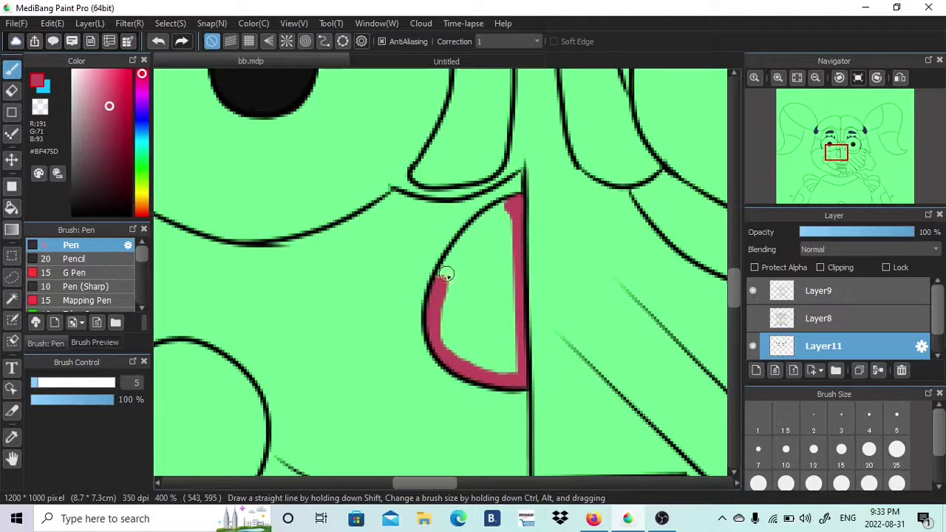
pyautogui.press(']')
pyautogui.press(']')
pyautogui.press(']')
pyautogui.moveTo(484, 239)
pyautogui.mouseDown()
pyautogui.moveTo(483, 285)
pyautogui.moveTo(458, 269)
pyautogui.moveTo(506, 362)
pyautogui.mouseUp()
# Step: Fill the round cheek with pink #BF475D and check the reference image
pyautogui.click(827, 162)
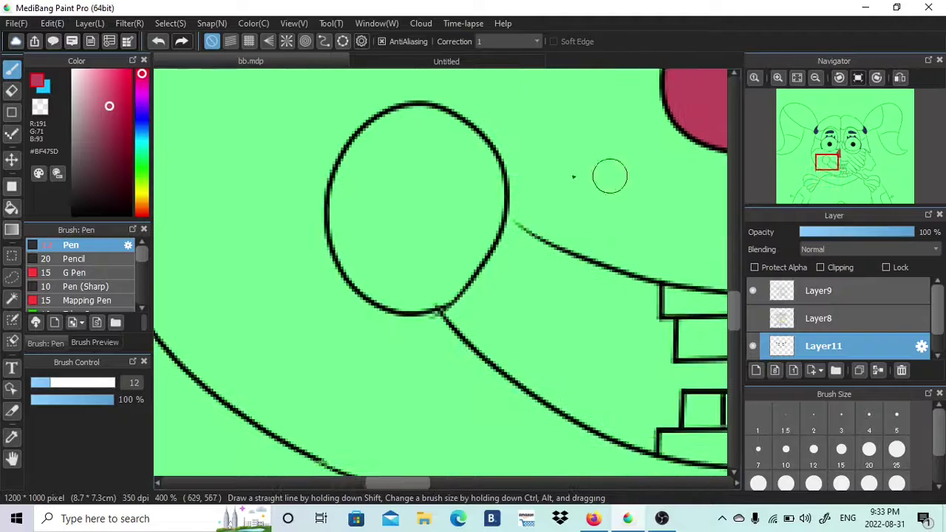
pyautogui.moveTo(418, 121)
pyautogui.mouseDown()
pyautogui.moveTo(347, 179)
pyautogui.moveTo(359, 261)
pyautogui.moveTo(414, 301)
pyautogui.moveTo(450, 270)
pyautogui.moveTo(483, 184)
pyautogui.moveTo(434, 131)
pyautogui.moveTo(410, 259)
pyautogui.moveTo(410, 202)
pyautogui.mouseUp()
pyautogui.click(384, 62)
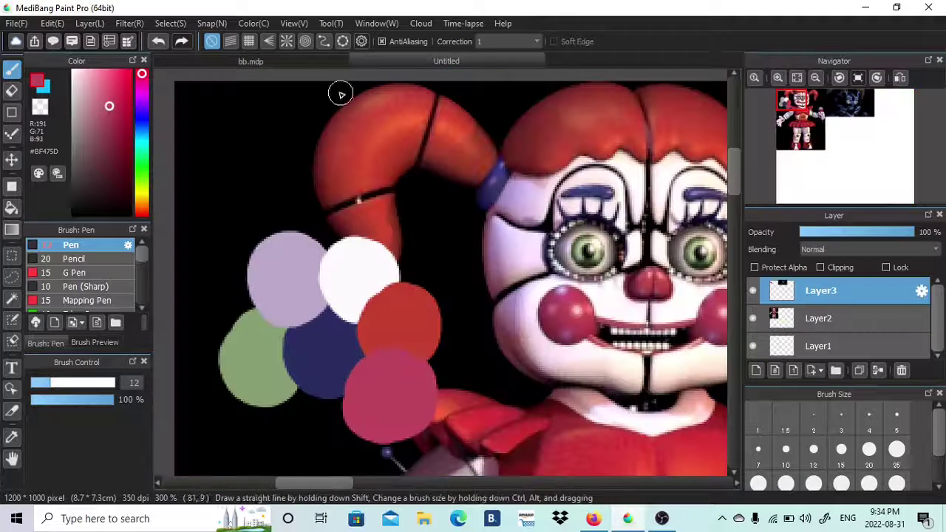
pyautogui.click(327, 62)
# Step: Paint a tapered pink upper lip along the mouth line with stroke correction 32, erasing the excess with correction 0
pyautogui.moveTo(421, 484); pyautogui.dragTo(441, 485)
pyautogui.click(508, 42)
pyautogui.click(509, 338)
pyautogui.moveTo(616, 279); pyautogui.dragTo(384, 269)
pyautogui.hotkey('ctrl', 'z')
pyautogui.press('e')
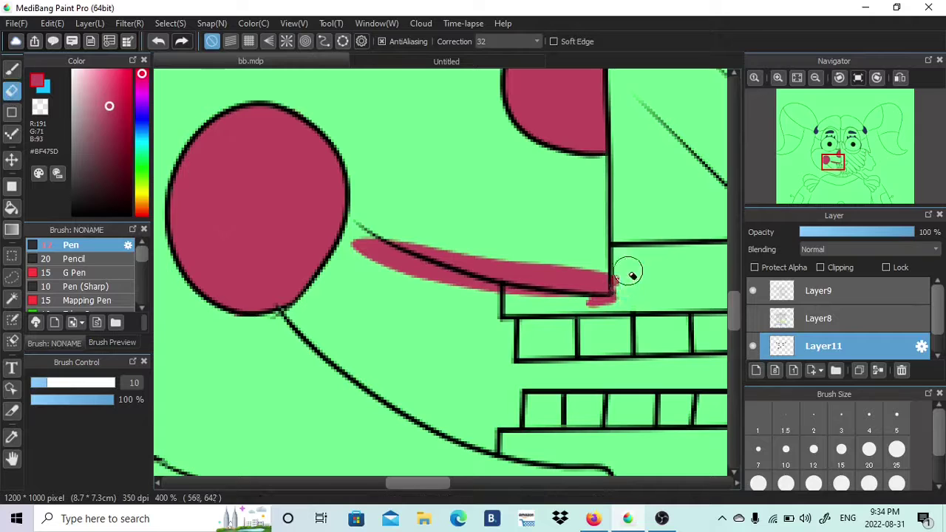
pyautogui.click(508, 42)
pyautogui.click(508, 41)
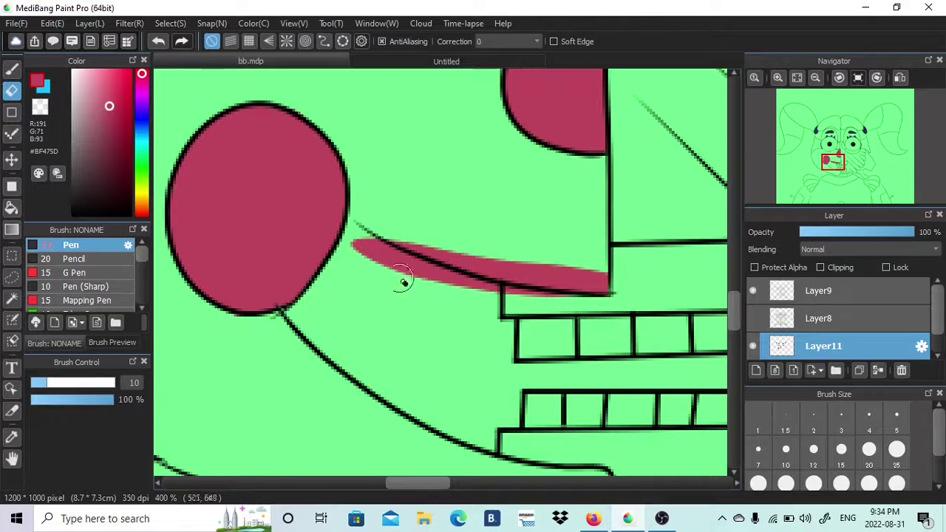
pyautogui.moveTo(403, 282)
pyautogui.mouseDown()
pyautogui.moveTo(372, 251)
pyautogui.moveTo(449, 294)
pyautogui.mouseUp()
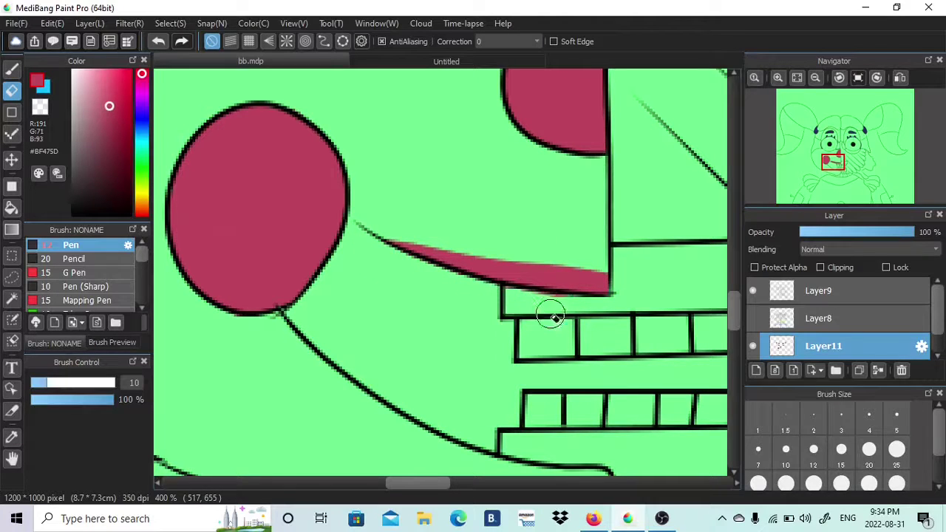
# Step: Paint a tapered pink lower lip beneath the lower mouth line with high stroke correction, erasing the excess with correction 0
pyautogui.scroll(-3, 267, 203)
pyautogui.press('b')
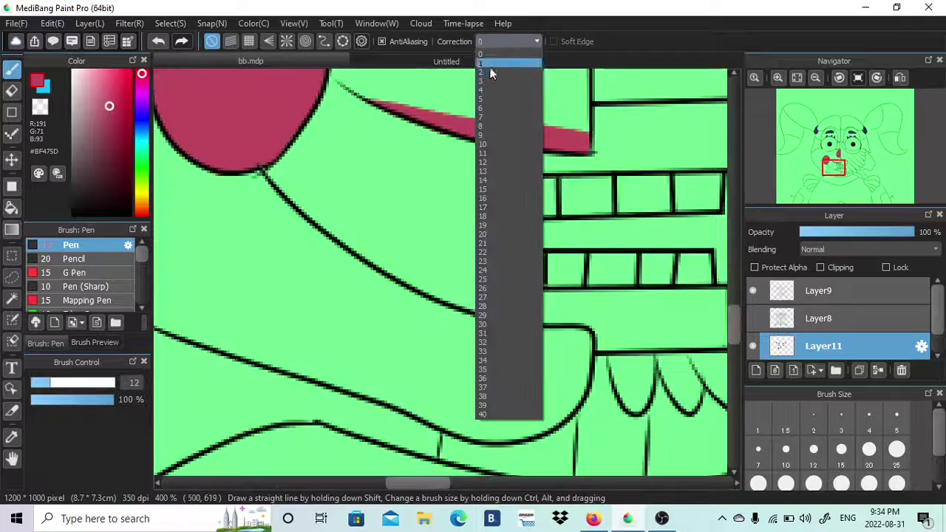
pyautogui.click(508, 333)
pyautogui.moveTo(588, 342)
pyautogui.mouseDown()
pyautogui.moveTo(412, 308)
pyautogui.moveTo(310, 188)
pyautogui.moveTo(312, 210)
pyautogui.moveTo(386, 264)
pyautogui.moveTo(473, 296)
pyautogui.moveTo(565, 312)
pyautogui.mouseUp()
pyautogui.hotkey('ctrl', 'z')
pyautogui.press('e')
pyautogui.click(507, 41)
pyautogui.click(507, 51)
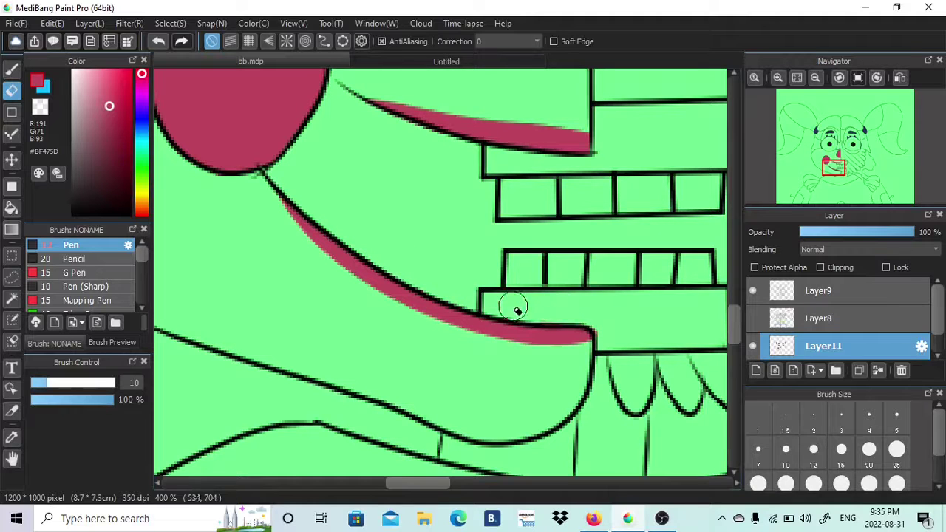
# Step: Sample red #C54130 from the reference image's swatch and return to the full clown drawing
pyautogui.click(12, 69)
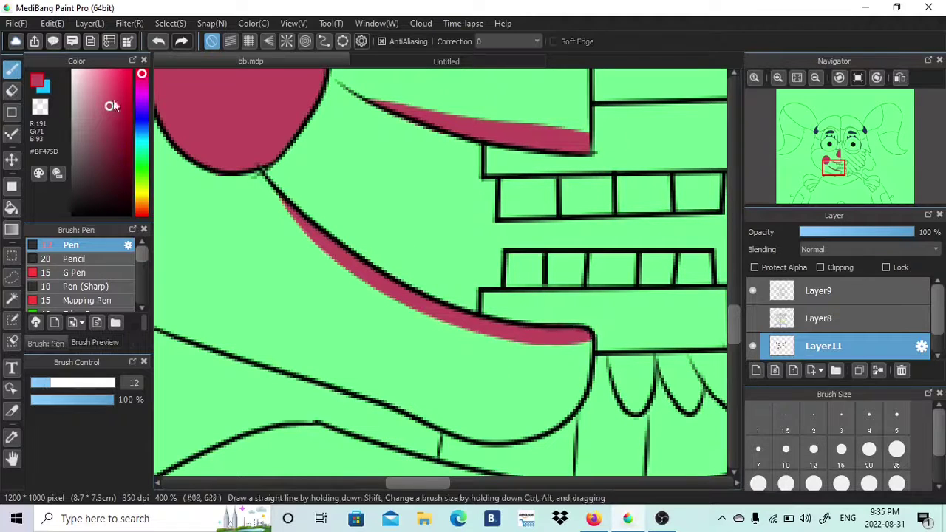
pyautogui.click(468, 62)
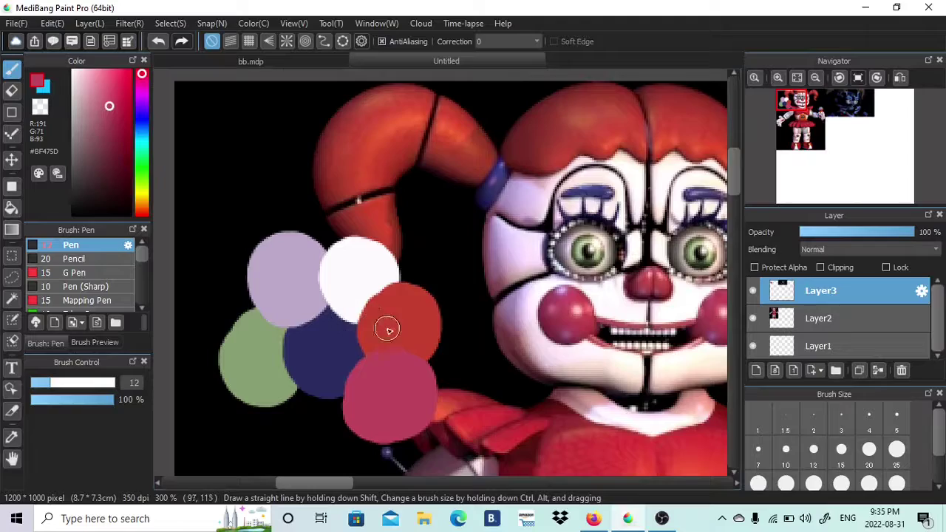
pyautogui.rightClick(387, 328)
pyautogui.click(259, 63)
pyautogui.click(797, 78)
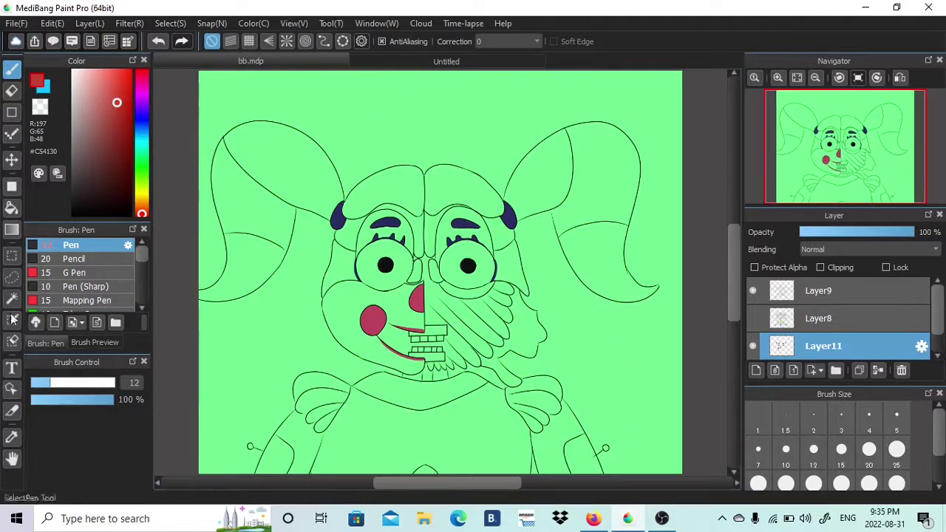
# Step: Paint both ponytails and the top of the hair red at size 150, masking the background with an inverted Magic Wand selection
pyautogui.click(12, 299)
pyautogui.click(274, 100)
pyautogui.click(171, 24)
pyautogui.click(181, 72)
pyautogui.click(12, 69)
pyautogui.moveTo(52, 383); pyautogui.dragTo(116, 383)
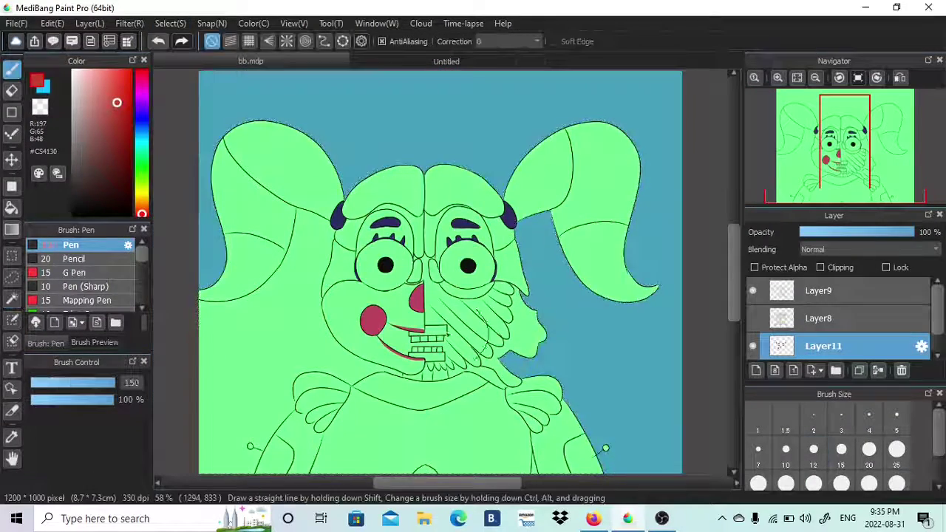
pyautogui.moveTo(243, 148)
pyautogui.mouseDown()
pyautogui.moveTo(243, 205)
pyautogui.moveTo(306, 152)
pyautogui.moveTo(553, 158)
pyautogui.moveTo(586, 244)
pyautogui.moveTo(543, 177)
pyautogui.mouseUp()
pyautogui.hotkey('ctrl', 'z')
pyautogui.moveTo(274, 151); pyautogui.dragTo(221, 266)
pyautogui.moveTo(546, 159)
pyautogui.mouseDown()
pyautogui.moveTo(608, 291)
pyautogui.moveTo(637, 290)
pyautogui.mouseUp()
pyautogui.moveTo(469, 161); pyautogui.dragTo(289, 170)
# Step: Complete the left ponytail's red fill up to its inner outline, masking the adjacent background with the Magic Wand, and clear the selection
pyautogui.click(12, 299)
pyautogui.click(171, 24)
pyautogui.click(181, 56)
pyautogui.click(273, 318)
pyautogui.click(171, 24)
pyautogui.click(181, 71)
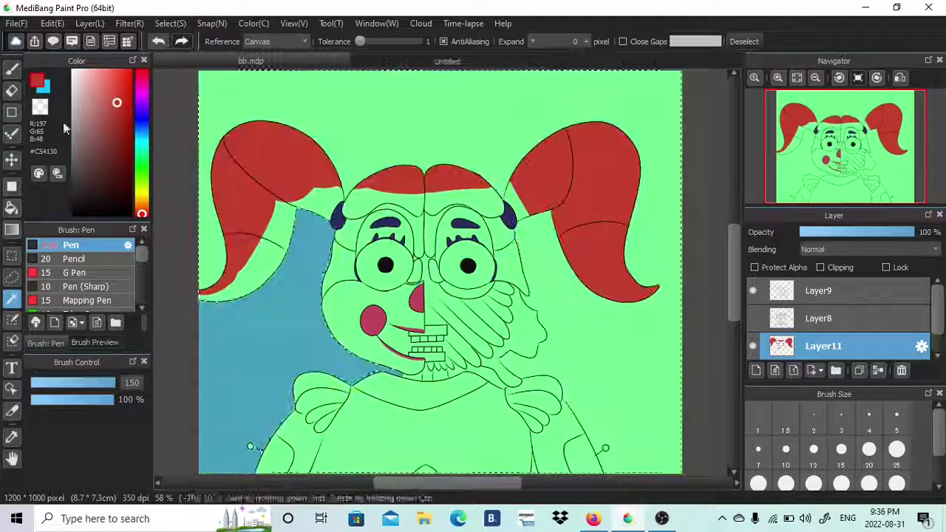
pyautogui.click(566, 364)
pyautogui.click(170, 23)
pyautogui.click(185, 76)
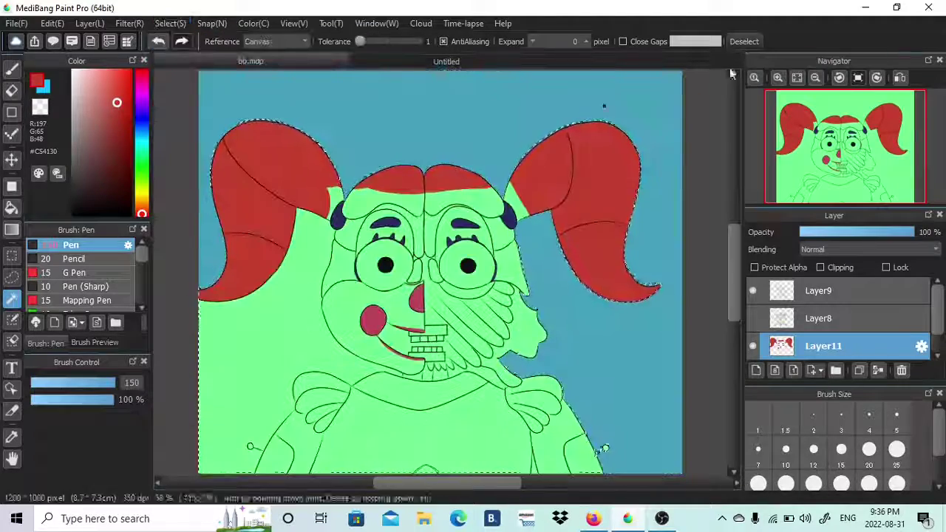
pyautogui.click(171, 23)
pyautogui.click(186, 61)
# Step: Fill the gap at the right ponytail's base with red at size 12 and repaint the hair tie in dark blue #2A2D60
pyautogui.click(12, 70)
pyautogui.scroll(4, 838, 162)
pyautogui.moveTo(838, 164); pyautogui.dragTo(873, 131)
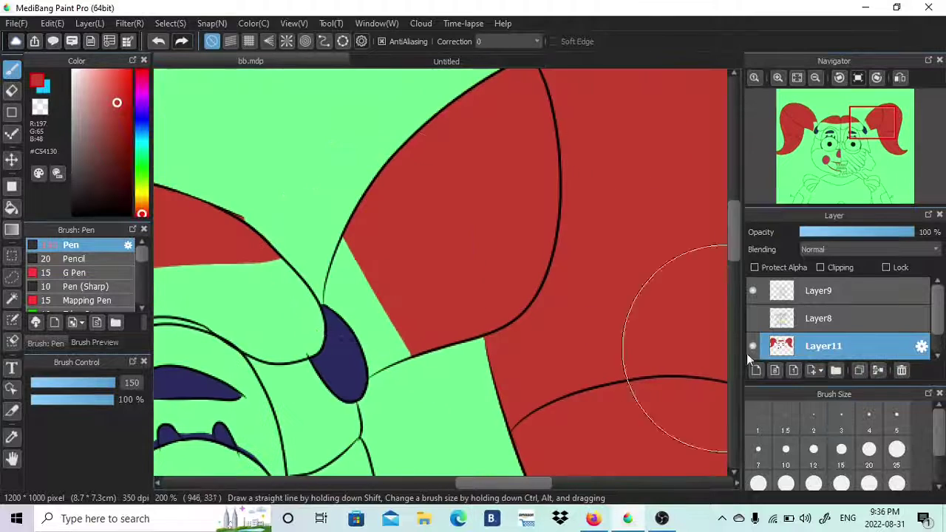
pyautogui.click(812, 450)
pyautogui.moveTo(350, 245); pyautogui.dragTo(344, 261)
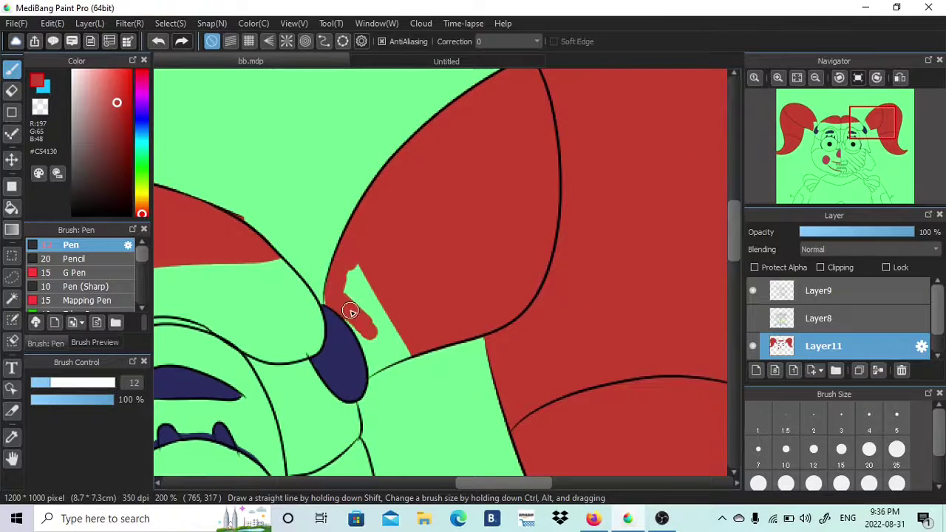
pyautogui.moveTo(351, 344); pyautogui.dragTo(375, 361)
pyautogui.scroll(1, 743, 146)
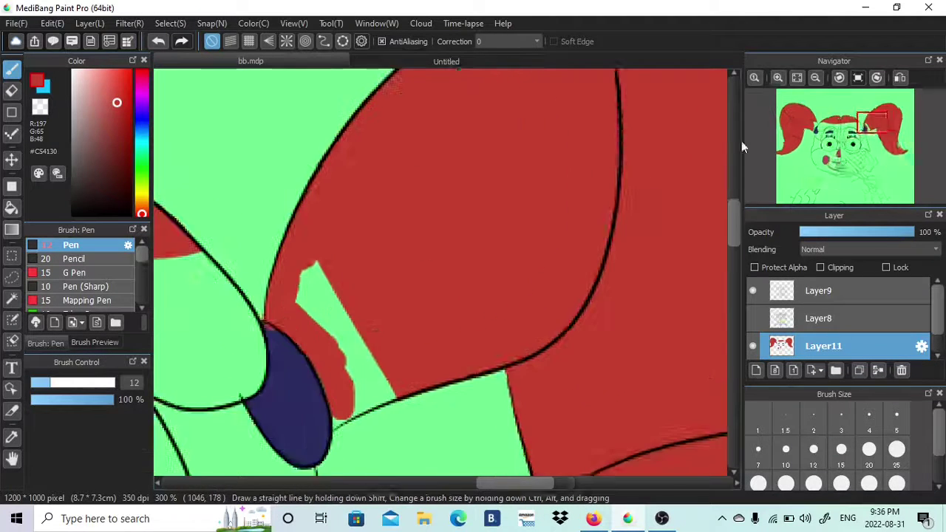
pyautogui.moveTo(875, 122); pyautogui.dragTo(868, 128)
pyautogui.moveTo(463, 283)
pyautogui.mouseDown()
pyautogui.moveTo(418, 308)
pyautogui.moveTo(411, 173)
pyautogui.moveTo(421, 331)
pyautogui.moveTo(417, 322)
pyautogui.mouseUp()
pyautogui.press('b')
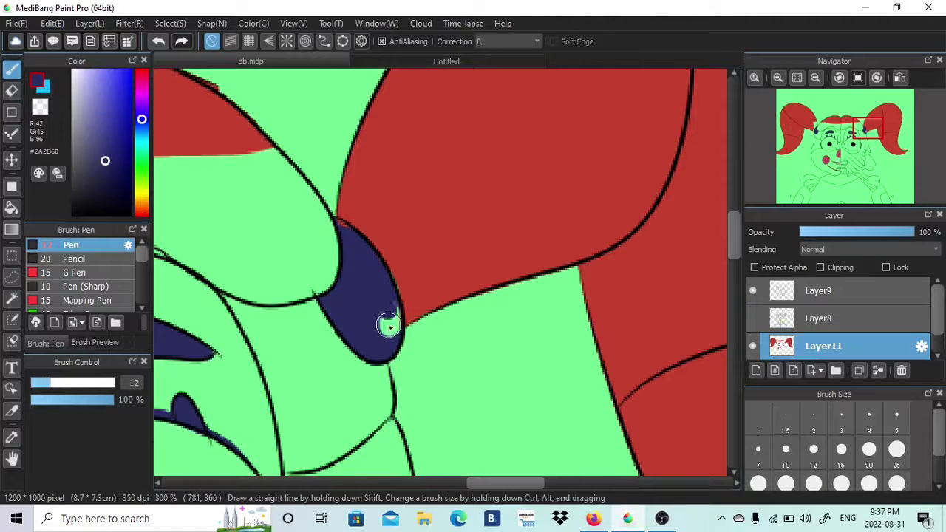
# Step: Fill the gap at the left ponytail's base with red at size 5 and touch up the hair tie in dark blue
pyautogui.rightClick(540, 184)
pyautogui.moveTo(860, 128); pyautogui.dragTo(811, 127)
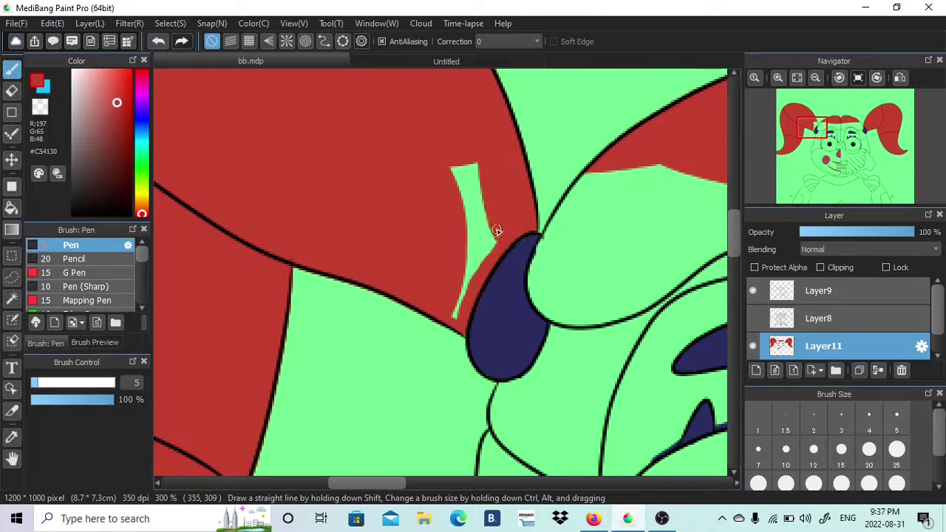
pyautogui.keyDown('alt'); pyautogui.click(484, 291); pyautogui.keyUp('alt')
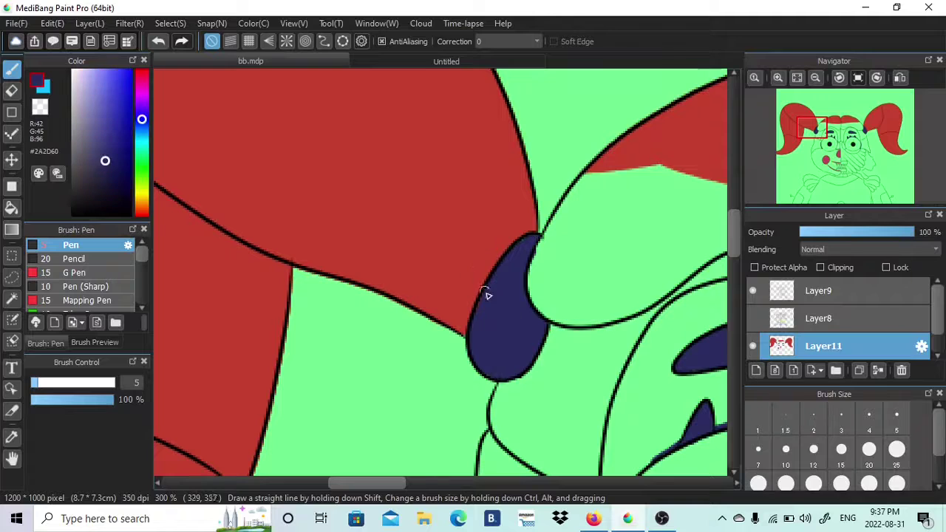
# Step: Trace red #C54130 along the outer edges of both fringe halves beside the hair ties at size 5
pyautogui.keyDown('alt'); pyautogui.click(477, 276); pyautogui.keyUp('alt')
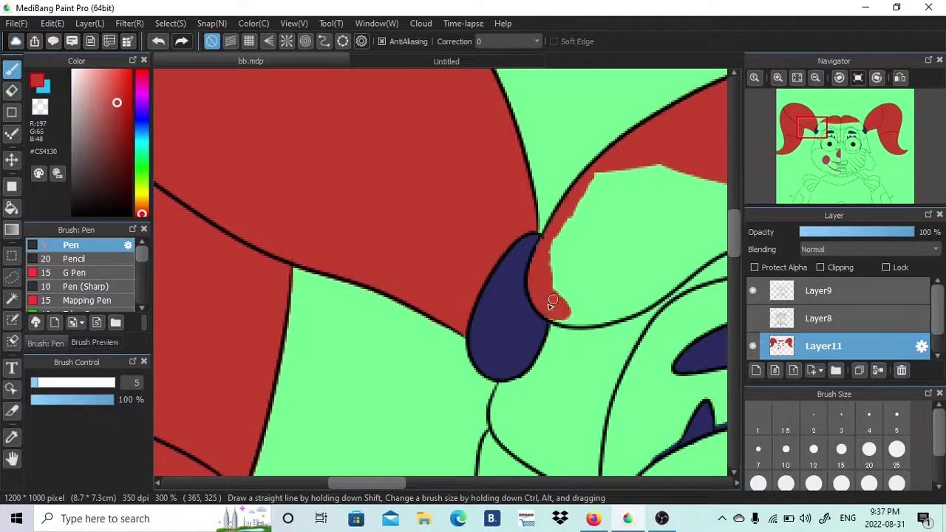
pyautogui.moveTo(552, 299); pyautogui.dragTo(566, 317)
pyautogui.moveTo(399, 481); pyautogui.dragTo(502, 481)
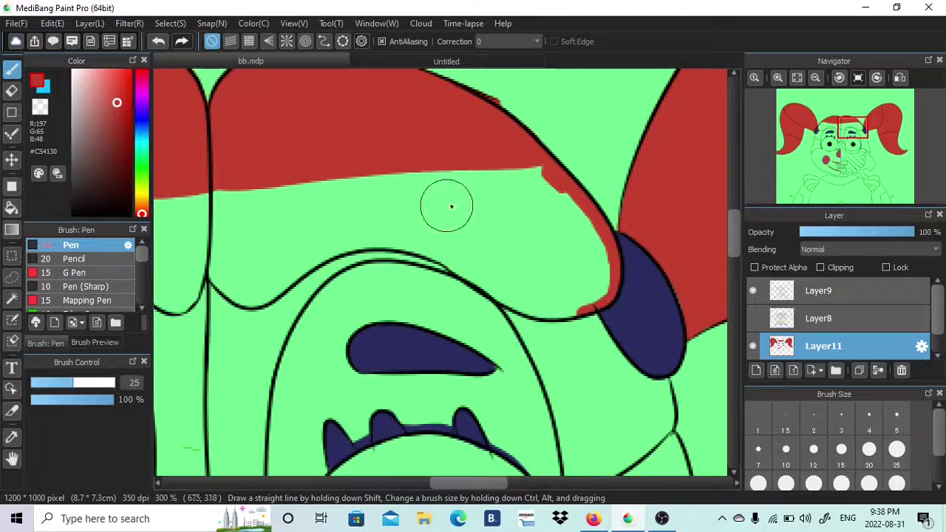
# Step: Fill the right half of the fringe with red at size 25, erasing the paint that spills over its lower outline
pyautogui.moveTo(451, 206)
pyautogui.mouseDown()
pyautogui.moveTo(490, 262)
pyautogui.moveTo(574, 274)
pyautogui.moveTo(582, 255)
pyautogui.moveTo(487, 188)
pyautogui.moveTo(465, 216)
pyautogui.mouseUp()
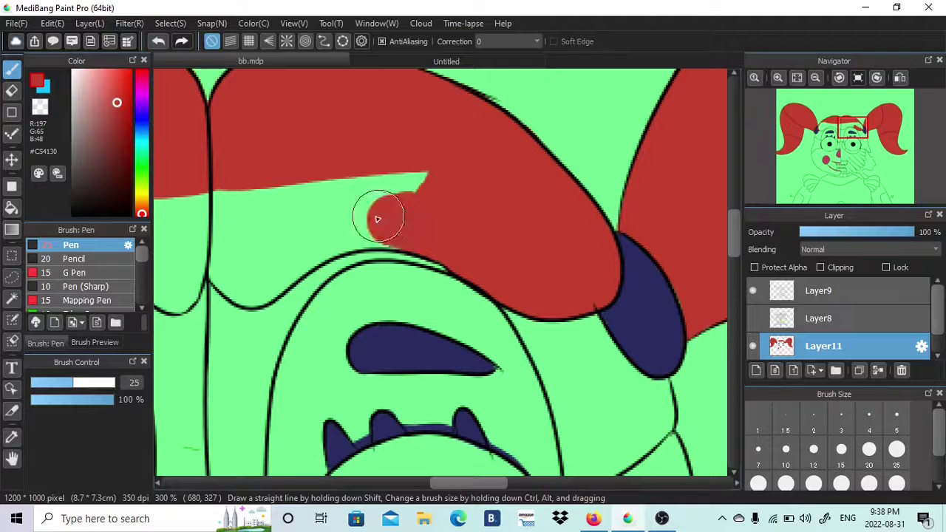
pyautogui.moveTo(384, 222)
pyautogui.mouseDown()
pyautogui.moveTo(312, 239)
pyautogui.moveTo(302, 275)
pyautogui.mouseUp()
pyautogui.press('e')
pyautogui.moveTo(345, 273); pyautogui.dragTo(306, 289)
pyautogui.press('b')
pyautogui.moveTo(296, 252)
pyautogui.mouseDown()
pyautogui.moveTo(263, 277)
pyautogui.moveTo(226, 267)
pyautogui.mouseUp()
pyautogui.press('e')
pyautogui.moveTo(223, 299); pyautogui.dragTo(228, 310)
pyautogui.press('b')
pyautogui.moveTo(245, 251)
pyautogui.mouseDown()
pyautogui.moveTo(232, 213)
pyautogui.moveTo(223, 215)
pyautogui.mouseUp()
# Step: Fill the left half of the fringe with red at size 25, erasing the spill beside the hair tie and lower outline
pyautogui.moveTo(443, 482); pyautogui.dragTo(380, 475)
pyautogui.moveTo(266, 222)
pyautogui.mouseDown()
pyautogui.moveTo(266, 283)
pyautogui.moveTo(308, 189)
pyautogui.mouseUp()
pyautogui.moveTo(287, 259); pyautogui.dragTo(274, 301)
pyautogui.press('e')
pyautogui.moveTo(251, 333); pyautogui.dragTo(260, 337)
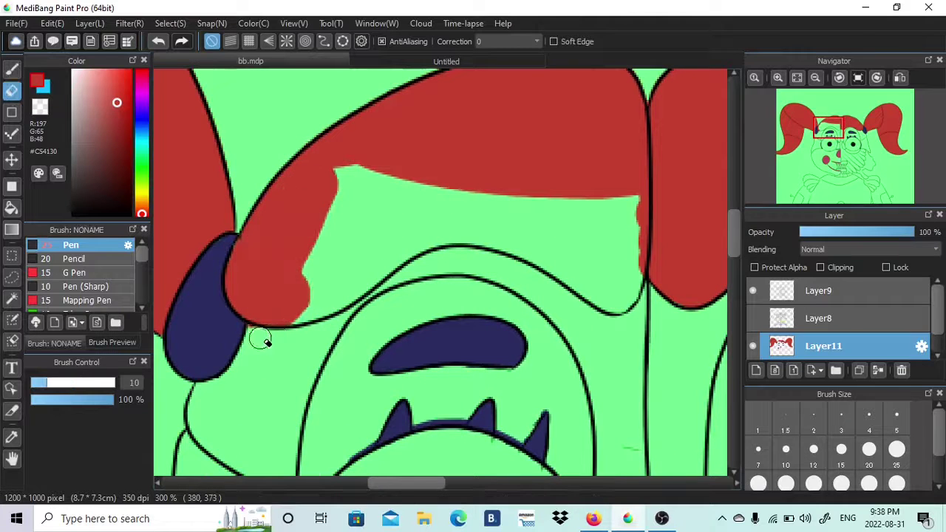
pyautogui.press('b')
pyautogui.moveTo(320, 279)
pyautogui.mouseDown()
pyautogui.moveTo(324, 289)
pyautogui.moveTo(361, 267)
pyautogui.mouseUp()
pyautogui.press('e')
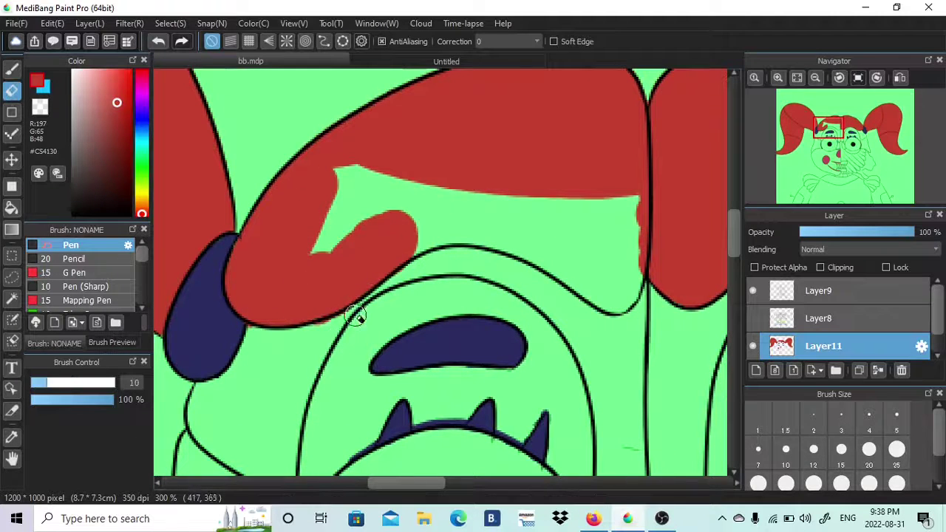
pyautogui.press('b')
pyautogui.moveTo(412, 220); pyautogui.dragTo(403, 231)
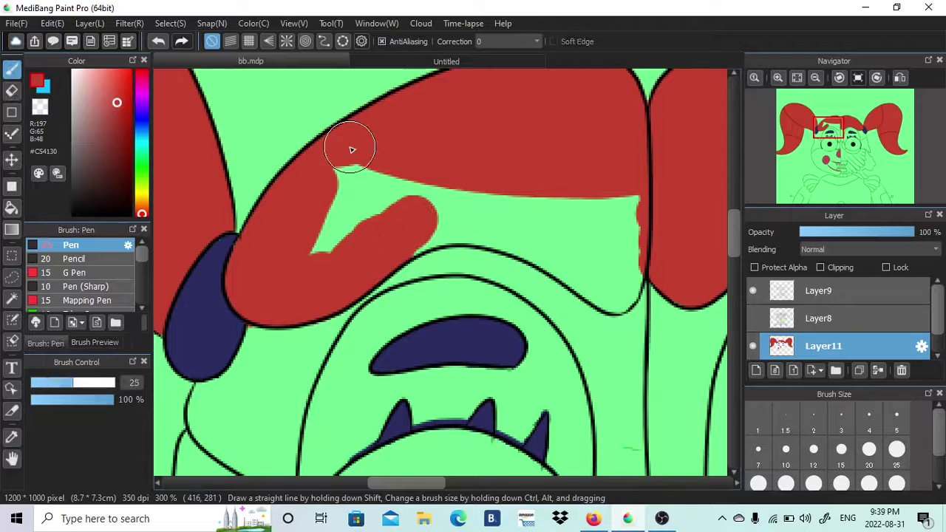
pyautogui.moveTo(464, 221)
pyautogui.mouseDown()
pyautogui.moveTo(523, 226)
pyautogui.moveTo(615, 284)
pyautogui.moveTo(617, 215)
pyautogui.moveTo(522, 189)
pyautogui.moveTo(318, 243)
pyautogui.mouseUp()
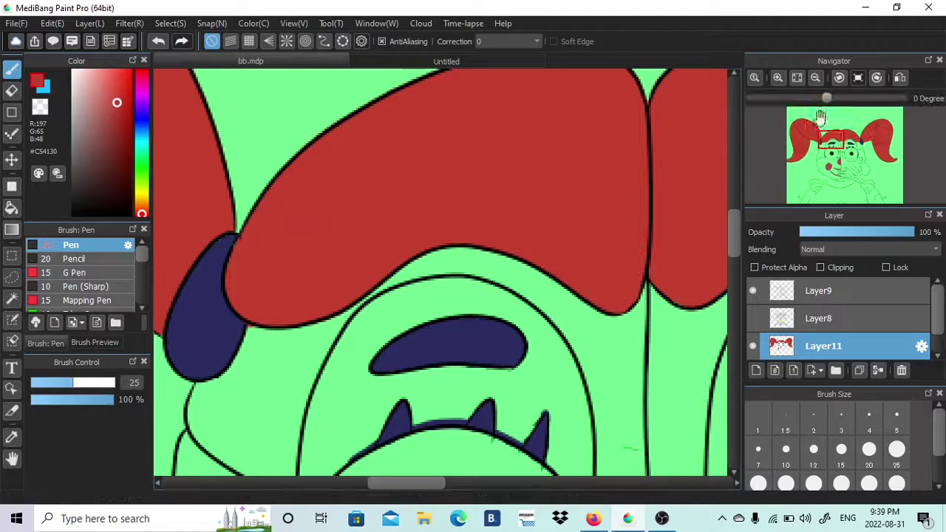
# Step: Fill the ruffled sleeve on the left shoulder with red #C54130 at size 25
pyautogui.click(443, 62)
pyautogui.click(302, 62)
pyautogui.moveTo(825, 179)
pyautogui.mouseDown()
pyautogui.moveTo(821, 192)
pyautogui.moveTo(814, 184)
pyautogui.mouseUp()
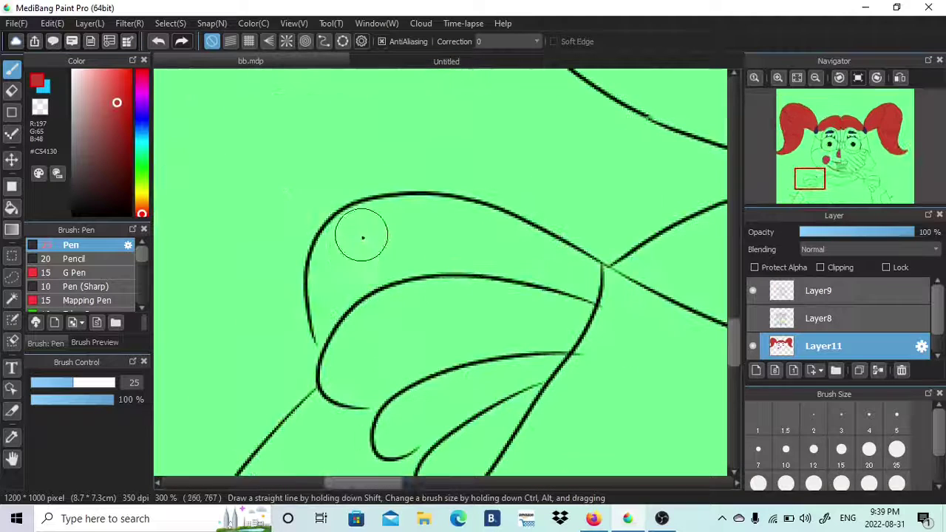
pyautogui.moveTo(361, 232)
pyautogui.mouseDown()
pyautogui.moveTo(345, 249)
pyautogui.moveTo(350, 328)
pyautogui.mouseUp()
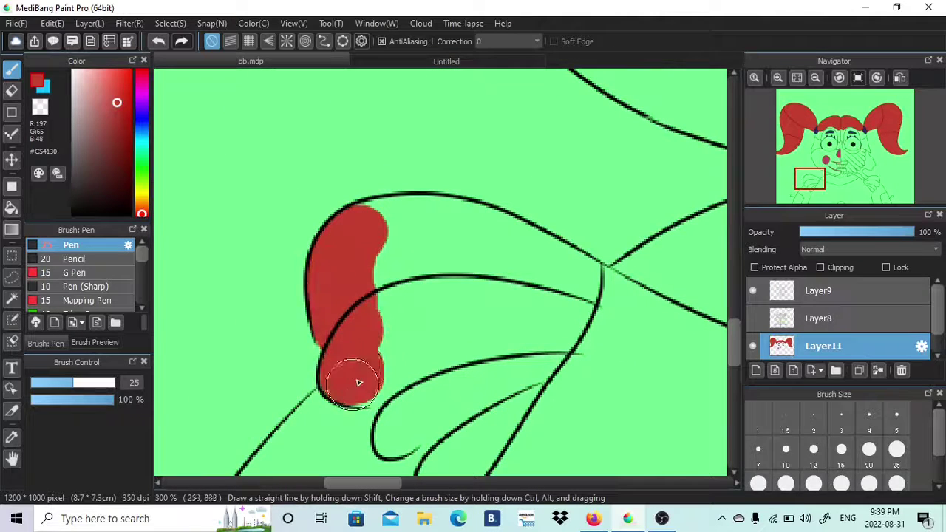
pyautogui.moveTo(358, 382); pyautogui.dragTo(413, 436)
pyautogui.scroll(-3, 526, 337)
pyautogui.moveTo(436, 388)
pyautogui.mouseDown()
pyautogui.moveTo(539, 256)
pyautogui.moveTo(591, 166)
pyautogui.mouseUp()
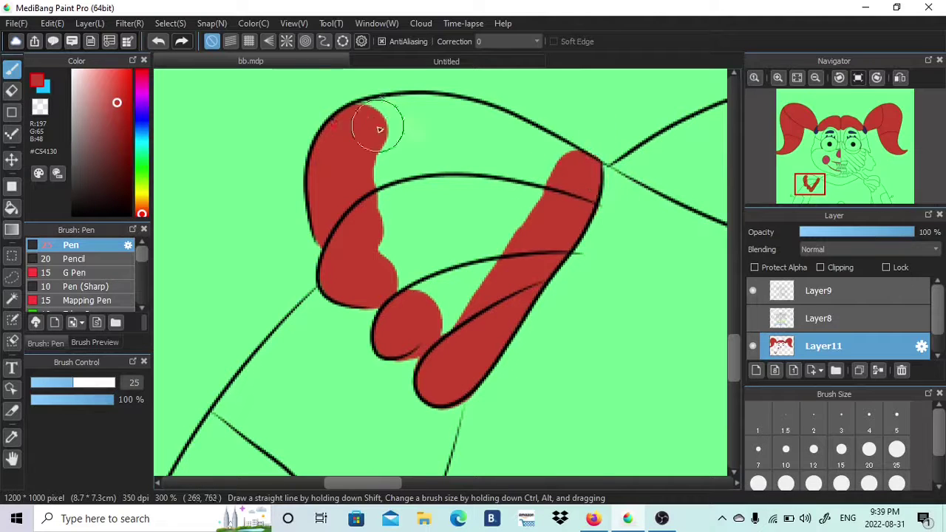
pyautogui.moveTo(379, 129)
pyautogui.mouseDown()
pyautogui.moveTo(416, 118)
pyautogui.moveTo(540, 152)
pyautogui.moveTo(576, 123)
pyautogui.moveTo(513, 174)
pyautogui.moveTo(412, 203)
pyautogui.moveTo(441, 294)
pyautogui.mouseUp()
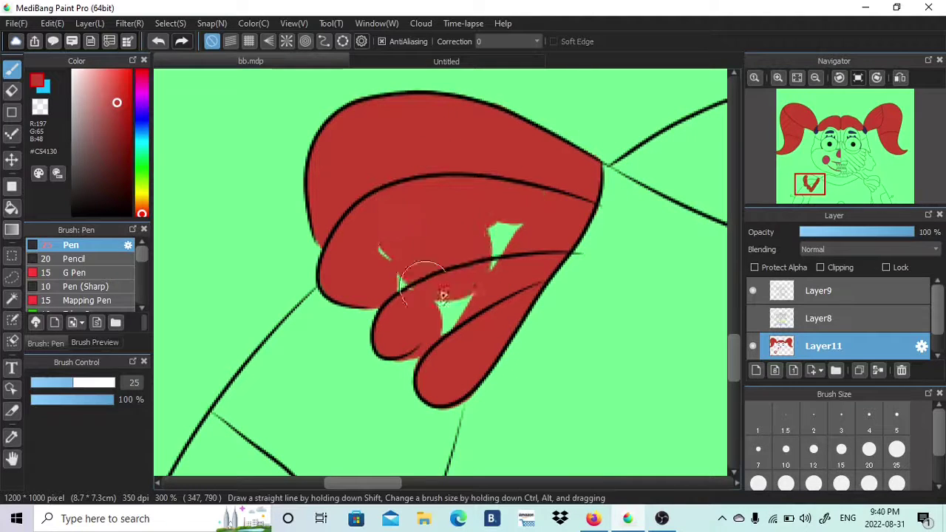
# Step: Paint red along the outer lobes of the right shoulder's ruffled sleeve at size 25
pyautogui.moveTo(394, 483)
pyautogui.mouseDown()
pyautogui.moveTo(540, 454)
pyautogui.moveTo(538, 447)
pyautogui.mouseUp()
pyautogui.scroll(3, 619, 332)
pyautogui.moveTo(587, 222)
pyautogui.mouseDown()
pyautogui.moveTo(611, 272)
pyautogui.moveTo(604, 297)
pyautogui.mouseUp()
pyautogui.moveTo(595, 336)
pyautogui.mouseDown()
pyautogui.moveTo(602, 348)
pyautogui.moveTo(562, 349)
pyautogui.mouseUp()
pyautogui.press('e')
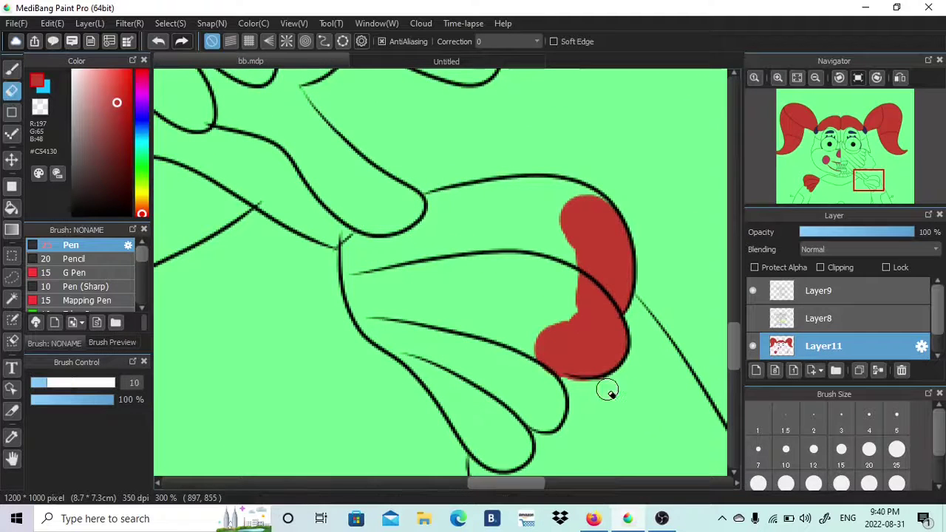
pyautogui.press('b')
pyautogui.moveTo(608, 389)
pyautogui.mouseDown()
pyautogui.moveTo(512, 390)
pyautogui.moveTo(508, 435)
pyautogui.mouseUp()
# Step: Paint the right sleeve's inner edge red and fill its remaining interior, erasing spill over the outline
pyautogui.moveTo(731, 357); pyautogui.dragTo(731, 373)
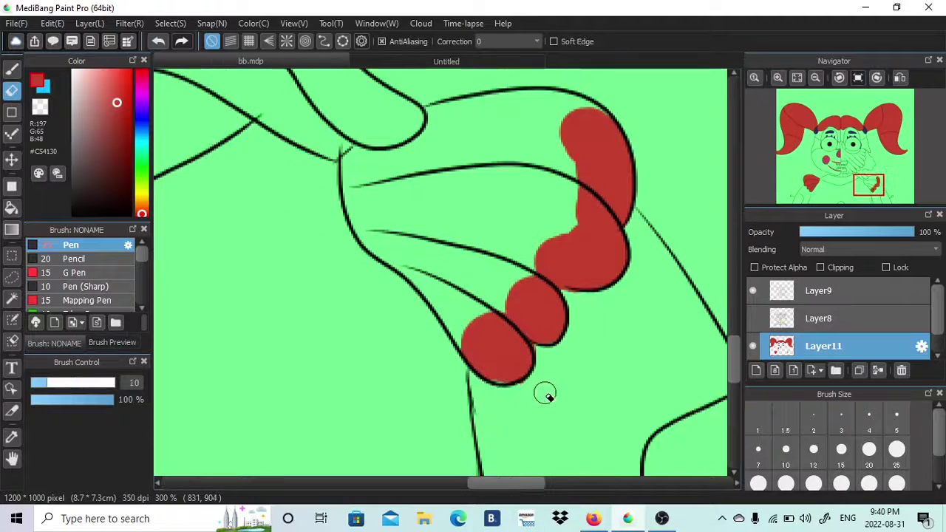
pyautogui.moveTo(500, 372)
pyautogui.mouseDown()
pyautogui.moveTo(485, 332)
pyautogui.moveTo(437, 268)
pyautogui.moveTo(367, 205)
pyautogui.mouseUp()
pyautogui.press('e')
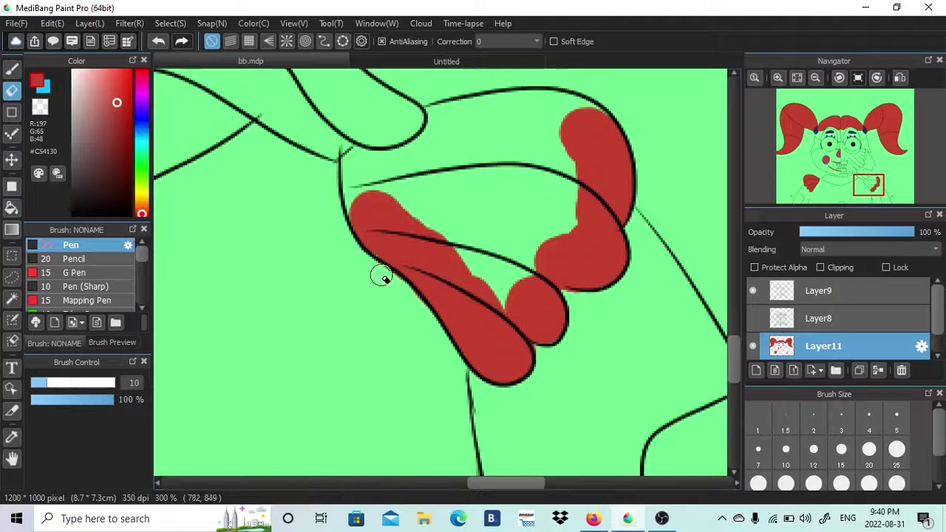
pyautogui.press('b')
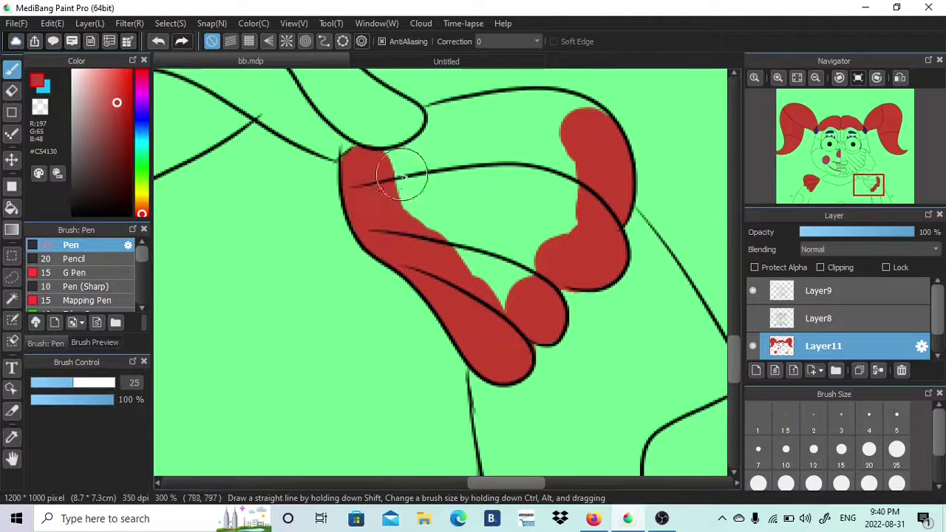
pyautogui.moveTo(401, 175)
pyautogui.mouseDown()
pyautogui.moveTo(444, 164)
pyautogui.moveTo(459, 123)
pyautogui.moveTo(494, 124)
pyautogui.moveTo(526, 109)
pyautogui.moveTo(578, 143)
pyautogui.moveTo(531, 86)
pyautogui.moveTo(536, 76)
pyautogui.moveTo(556, 99)
pyautogui.moveTo(547, 121)
pyautogui.moveTo(564, 170)
pyautogui.moveTo(528, 257)
pyautogui.moveTo(489, 226)
pyautogui.moveTo(411, 260)
pyautogui.moveTo(514, 238)
pyautogui.mouseUp()
pyautogui.press('e')
pyautogui.press('b')
pyautogui.press('e')
pyautogui.press('b')
# Step: Paint a red band around the arch at the dress's lower centre and erase the spill inside the arch
pyautogui.moveTo(863, 189); pyautogui.dragTo(832, 200)
pyautogui.moveTo(603, 290); pyautogui.dragTo(602, 294)
pyautogui.hscroll(3, 632, 288)
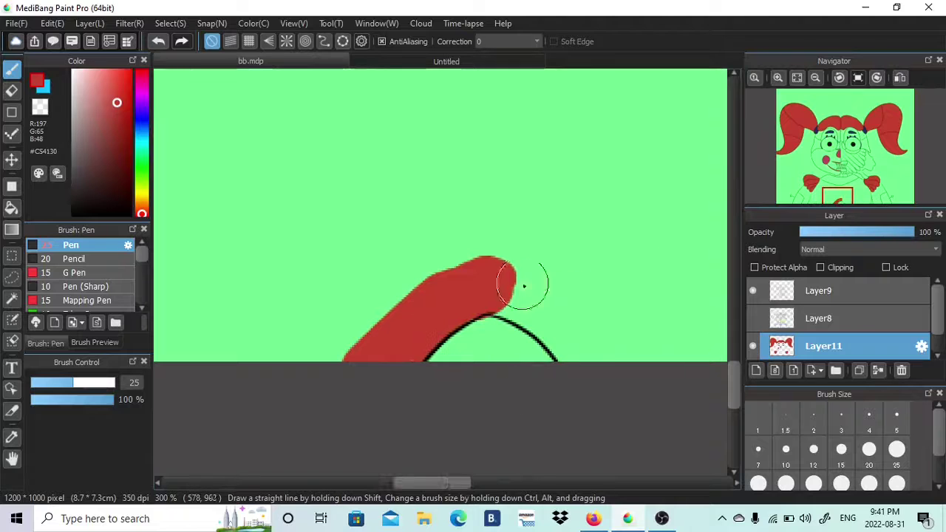
pyautogui.moveTo(512, 276); pyautogui.dragTo(602, 358)
pyautogui.press('e')
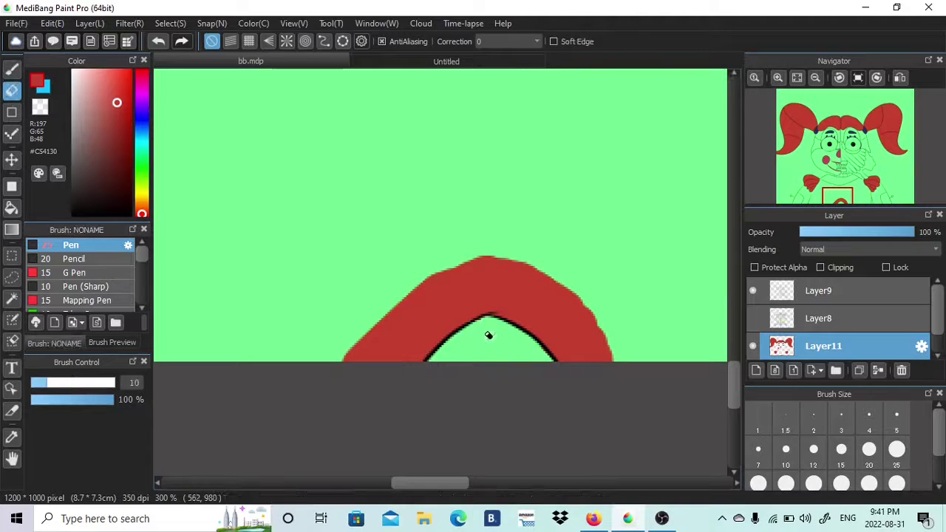
pyautogui.press('b')
# Step: Paint red strips down the inside of the dress's left and right side outlines at size 25
pyautogui.moveTo(322, 371)
pyautogui.mouseDown()
pyautogui.moveTo(557, 261)
pyautogui.moveTo(492, 229)
pyautogui.mouseUp()
pyautogui.moveTo(452, 482); pyautogui.dragTo(386, 482)
pyautogui.moveTo(488, 129); pyautogui.dragTo(441, 279)
pyautogui.moveTo(427, 314); pyautogui.dragTo(407, 361)
pyautogui.moveTo(386, 481); pyautogui.dragTo(526, 481)
pyautogui.moveTo(475, 230)
pyautogui.mouseDown()
pyautogui.moveTo(471, 358)
pyautogui.moveTo(467, 100)
pyautogui.mouseUp()
# Step: Paint red into the neckline corners at size 7 and along the left and centre of the neckline at size 25
pyautogui.moveTo(867, 197); pyautogui.dragTo(855, 190)
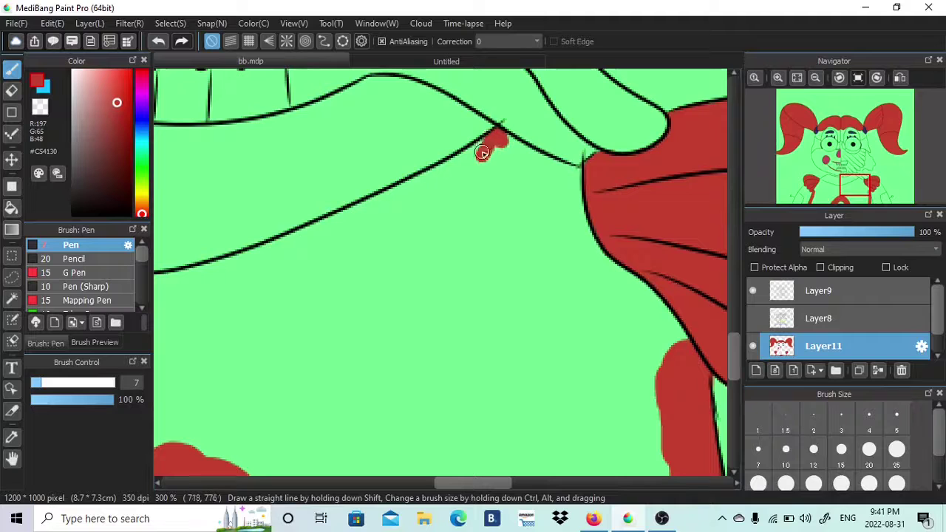
pyautogui.moveTo(467, 484); pyautogui.dragTo(386, 485)
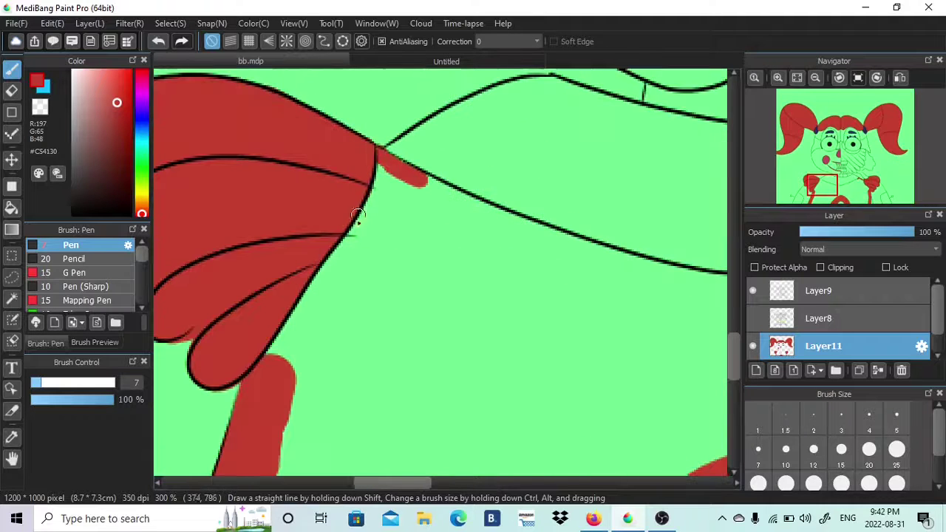
pyautogui.moveTo(377, 185)
pyautogui.mouseDown()
pyautogui.moveTo(636, 284)
pyautogui.moveTo(454, 232)
pyautogui.mouseUp()
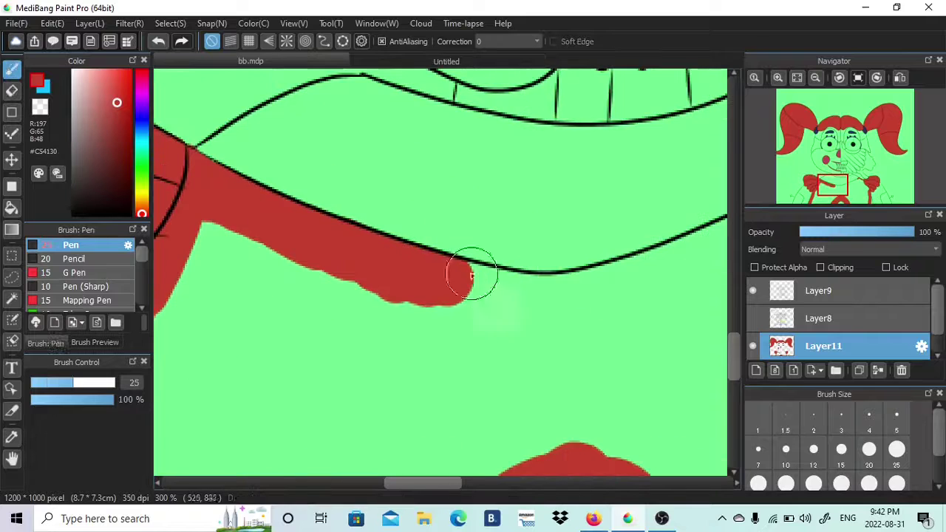
pyautogui.moveTo(469, 270)
pyautogui.mouseDown()
pyautogui.moveTo(531, 296)
pyautogui.moveTo(622, 291)
pyautogui.mouseUp()
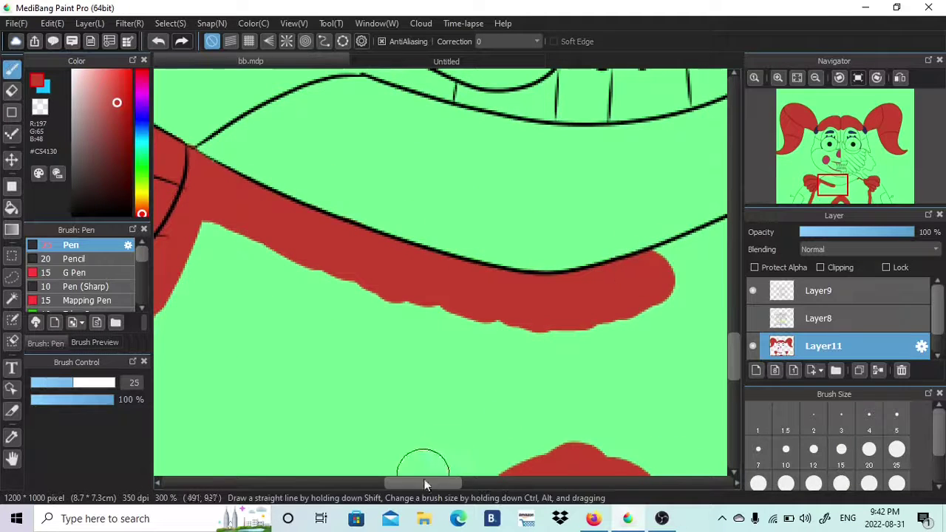
# Step: Paint the right side of the neckline red at size 25 and erase the spill above its corner beside the sleeve
pyautogui.moveTo(422, 483); pyautogui.dragTo(468, 483)
pyautogui.moveTo(551, 153)
pyautogui.mouseDown()
pyautogui.moveTo(542, 175)
pyautogui.moveTo(432, 229)
pyautogui.moveTo(426, 192)
pyautogui.moveTo(412, 236)
pyautogui.moveTo(381, 250)
pyautogui.mouseUp()
pyautogui.press('e')
pyautogui.press('b')
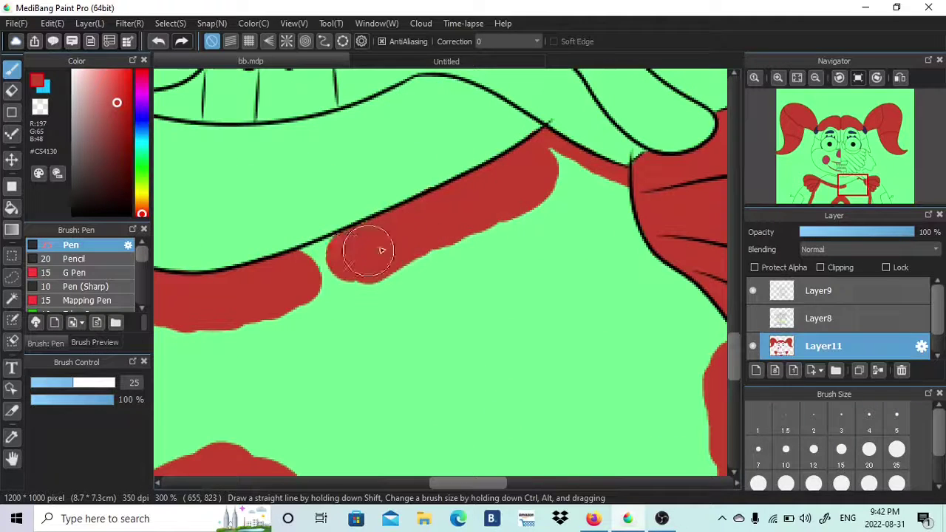
pyautogui.moveTo(570, 166); pyautogui.dragTo(618, 181)
pyautogui.press('e')
pyautogui.moveTo(579, 132); pyautogui.dragTo(613, 150)
# Step: Fill the remaining interior of the dress with red, leaving the arch at the lower edge unpainted
pyautogui.hotkey('ctrl', '-')
pyautogui.hotkey('ctrl', '-')
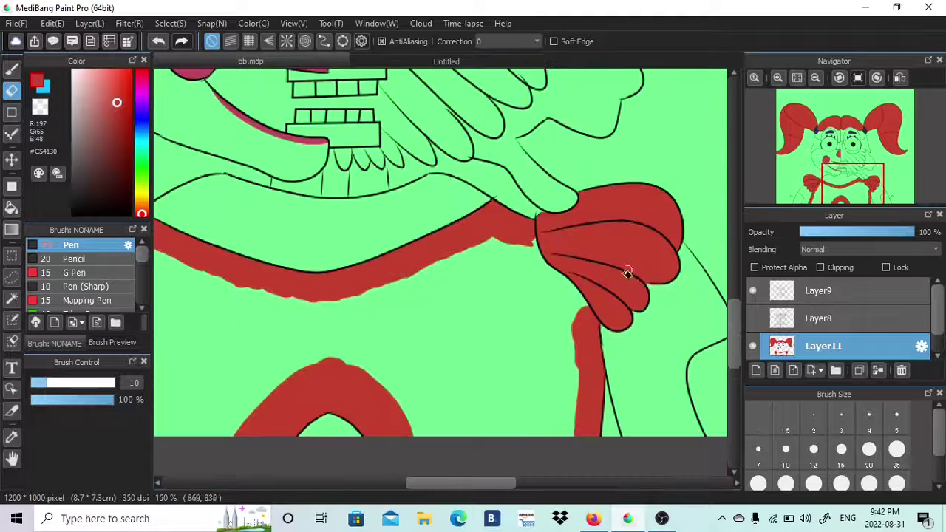
pyautogui.press('b')
pyautogui.moveTo(539, 256)
pyautogui.mouseDown()
pyautogui.moveTo(583, 303)
pyautogui.moveTo(544, 278)
pyautogui.moveTo(494, 278)
pyautogui.moveTo(465, 330)
pyautogui.moveTo(473, 232)
pyautogui.moveTo(359, 331)
pyautogui.moveTo(388, 341)
pyautogui.mouseUp()
pyautogui.hscroll(-3, 297, 313)
pyautogui.moveTo(298, 313)
pyautogui.mouseDown()
pyautogui.moveTo(443, 331)
pyautogui.moveTo(261, 342)
pyautogui.moveTo(312, 392)
pyautogui.moveTo(427, 372)
pyautogui.mouseUp()
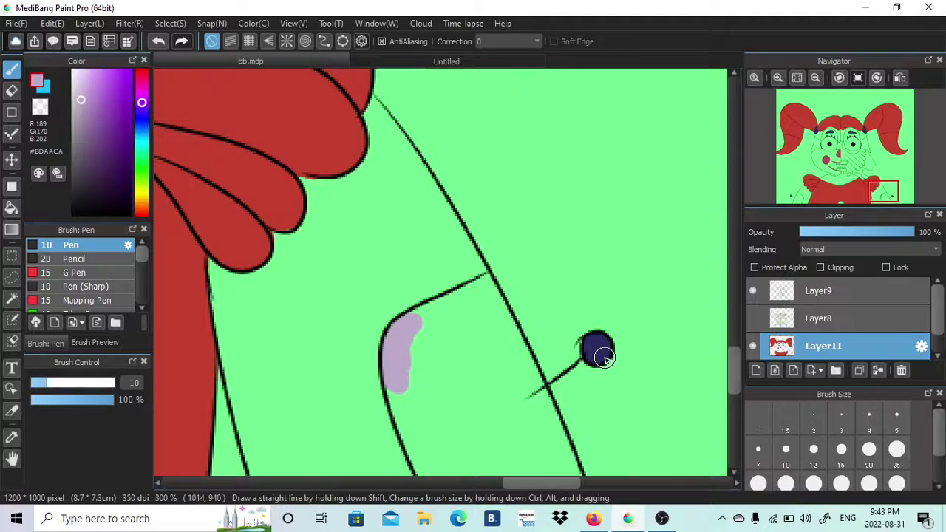
# Step: Fill the right arm's panel with lilac #BDAACA, edging it at size 10 and filling at size 15
pyautogui.click(777, 77)
pyautogui.moveTo(880, 196)
pyautogui.mouseDown()
pyautogui.moveTo(883, 209)
pyautogui.moveTo(874, 203)
pyautogui.mouseUp()
pyautogui.moveTo(387, 185); pyautogui.dragTo(407, 243)
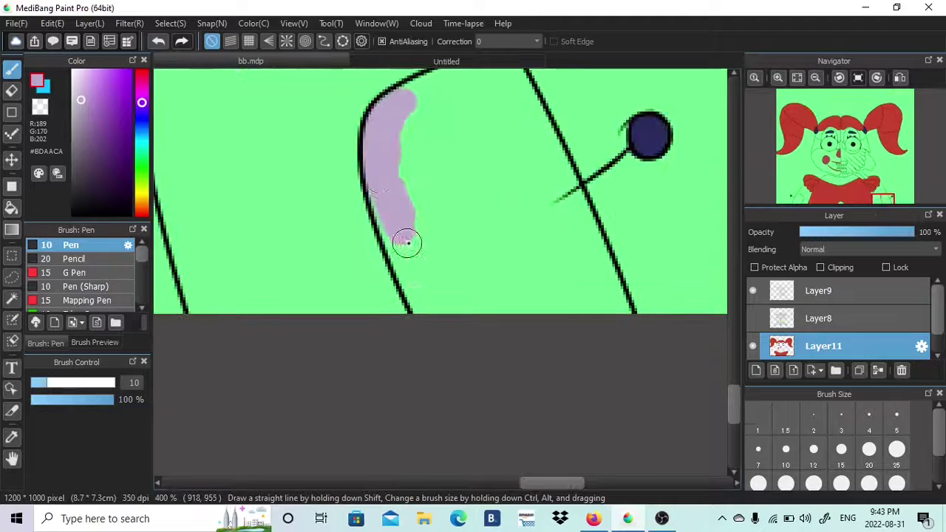
pyautogui.moveTo(432, 274); pyautogui.dragTo(440, 306)
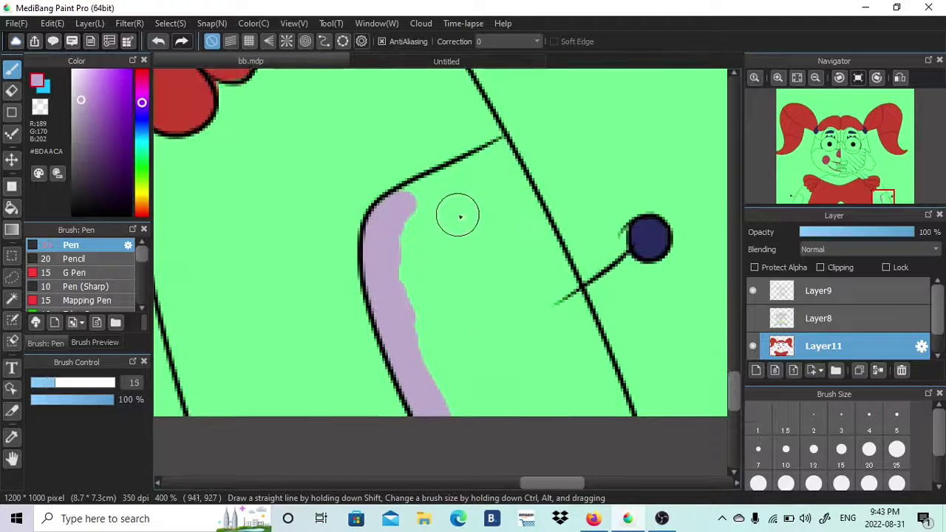
pyautogui.moveTo(496, 168)
pyautogui.mouseDown()
pyautogui.moveTo(433, 194)
pyautogui.moveTo(574, 327)
pyautogui.moveTo(603, 451)
pyautogui.moveTo(446, 376)
pyautogui.moveTo(420, 250)
pyautogui.mouseUp()
# Step: Fill the matching panel on the left arm with lilac #BDAACA at size 15
pyautogui.moveTo(880, 195); pyautogui.dragTo(797, 200)
pyautogui.moveTo(525, 198); pyautogui.dragTo(539, 214)
pyautogui.moveTo(564, 265); pyautogui.dragTo(510, 388)
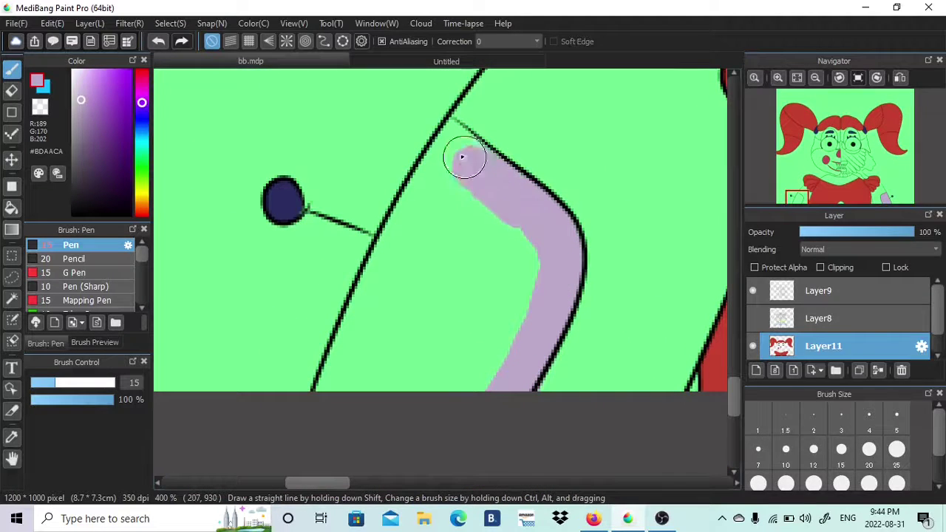
pyautogui.moveTo(462, 157)
pyautogui.mouseDown()
pyautogui.moveTo(420, 121)
pyautogui.moveTo(357, 330)
pyautogui.moveTo(450, 200)
pyautogui.moveTo(471, 353)
pyautogui.mouseUp()
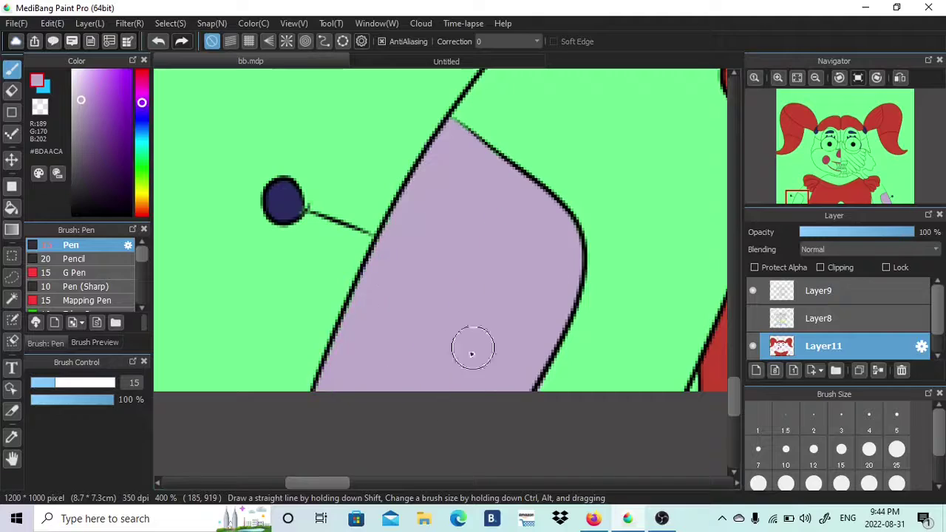
# Step: Select the character by inverting a background selection, paint the outer right cheek panel lilac #BDAACA, and deselect
pyautogui.moveTo(806, 196); pyautogui.dragTo(858, 173)
pyautogui.scroll(-2, 551, 211)
pyautogui.press('w')
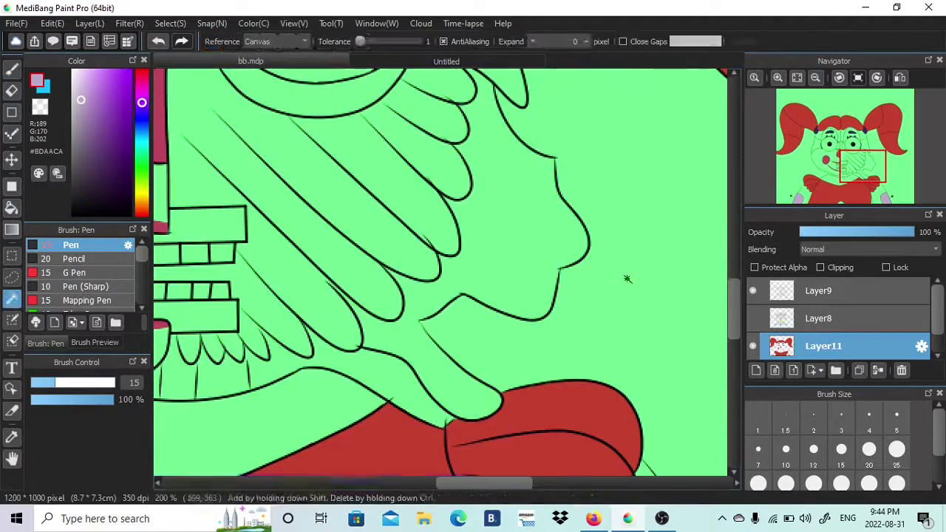
pyautogui.click(626, 278)
pyautogui.click(170, 23)
pyautogui.click(191, 80)
pyautogui.click(12, 69)
pyautogui.moveTo(566, 238)
pyautogui.mouseDown()
pyautogui.moveTo(542, 162)
pyautogui.moveTo(535, 317)
pyautogui.moveTo(500, 298)
pyautogui.mouseUp()
pyautogui.hotkey('ctrl', 'd')
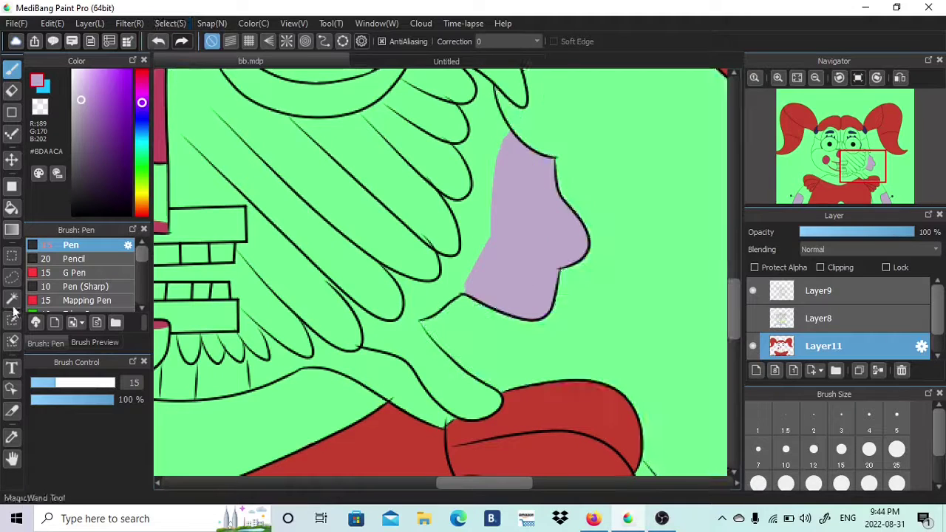
# Step: Magic-wand the strip between the cheek plates and the lilac panel, paint it lilac down to the shoulder, and deselect
pyautogui.click(14, 295)
pyautogui.scroll(2, 475, 212)
pyautogui.click(475, 212)
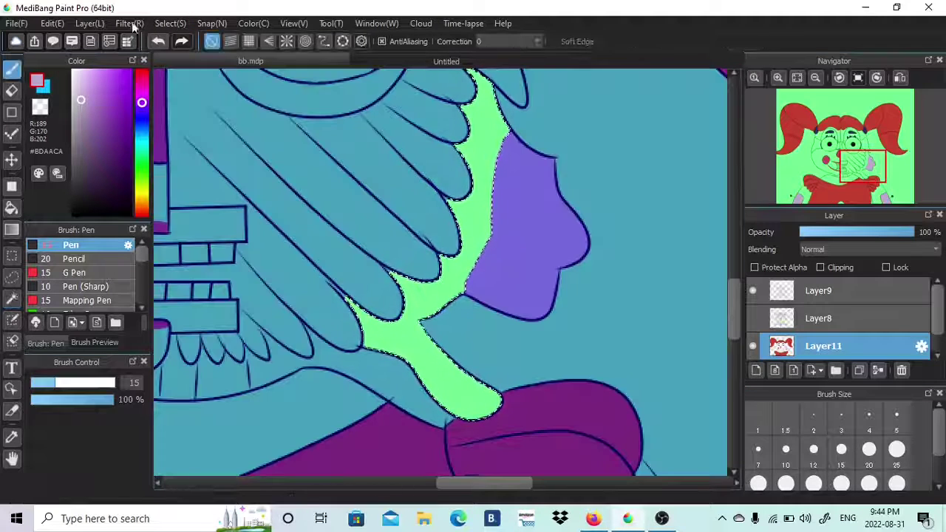
pyautogui.moveTo(476, 132)
pyautogui.mouseDown()
pyautogui.moveTo(487, 322)
pyautogui.moveTo(420, 376)
pyautogui.moveTo(484, 454)
pyautogui.moveTo(439, 447)
pyautogui.mouseUp()
pyautogui.hotkey('ctrl', 'd')
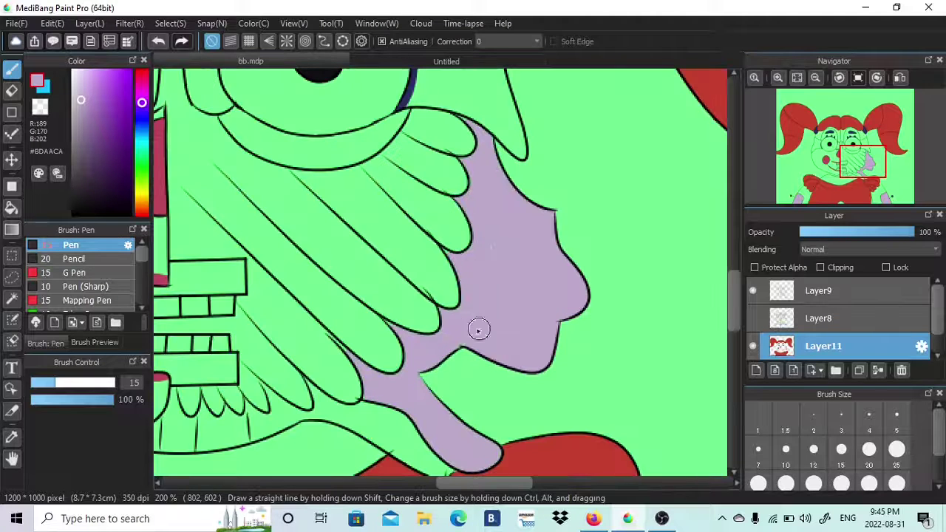
# Step: Add a layer above Layer10 and sample the green swatch from the reference document
pyautogui.scroll(-1, 894, 307)
pyautogui.click(839, 346)
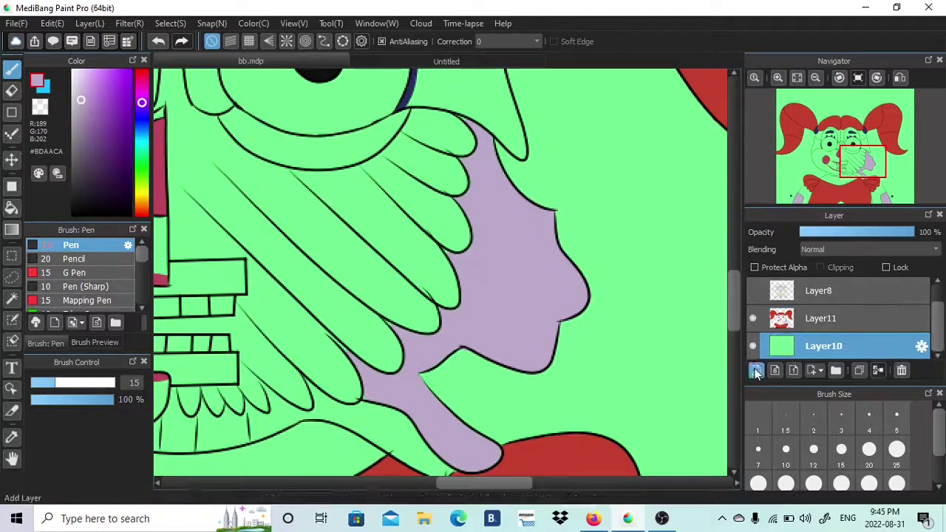
pyautogui.click(755, 370)
pyautogui.click(446, 62)
pyautogui.rightClick(280, 347)
pyautogui.click(232, 61)
pyautogui.click(848, 153)
pyautogui.moveTo(848, 153); pyautogui.dragTo(847, 154)
# Step: Enlarge the brush to size 70, test a green dab around the right pupil, and undo the dab
pyautogui.press(']')
pyautogui.press(']')
pyautogui.press(']')
pyautogui.press(']')
pyautogui.press(']')
pyautogui.press(']')
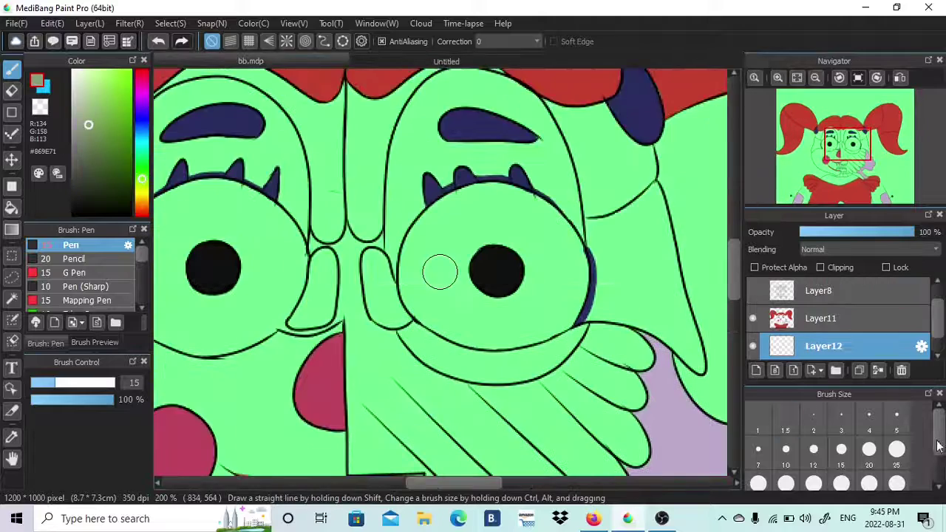
pyautogui.click(497, 272)
pyautogui.hotkey('ctrl', 'z')
# Step: Change the colour to green #739954 and refill the green swatch in the reference document with it
pyautogui.click(99, 128)
pyautogui.click(446, 62)
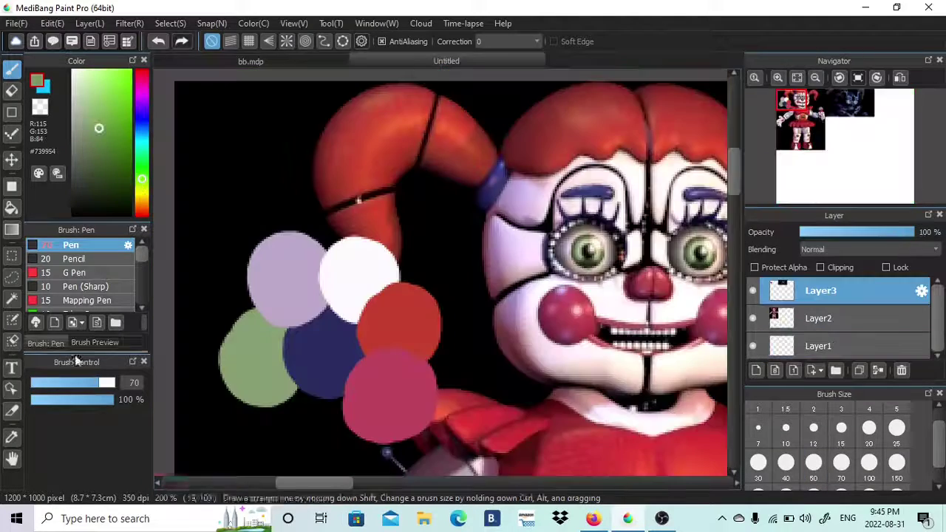
pyautogui.click(12, 209)
pyautogui.click(259, 342)
# Step: Dab a green #739954 iris behind each of the two pupils with the Pen at size 70
pyautogui.click(250, 61)
pyautogui.click(12, 70)
pyautogui.click(494, 272)
pyautogui.click(494, 273)
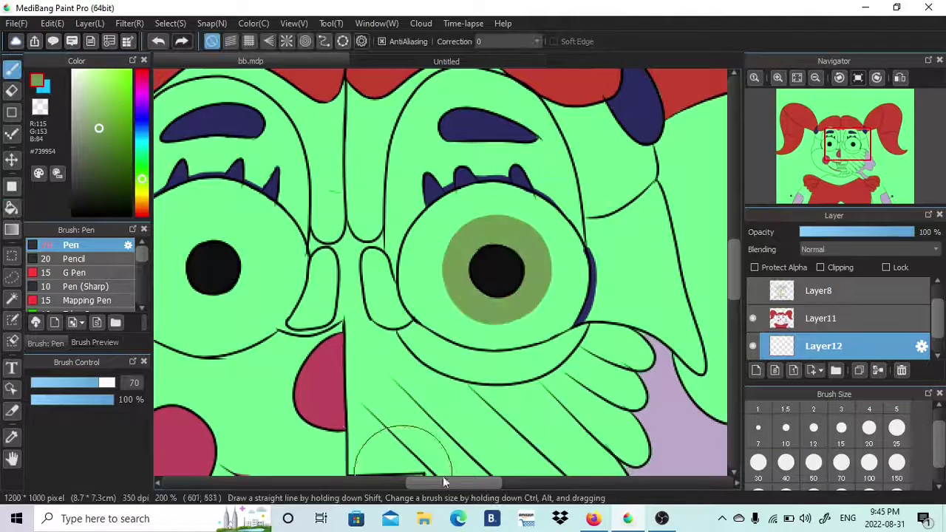
pyautogui.moveTo(443, 483); pyautogui.dragTo(432, 482)
pyautogui.click(264, 270)
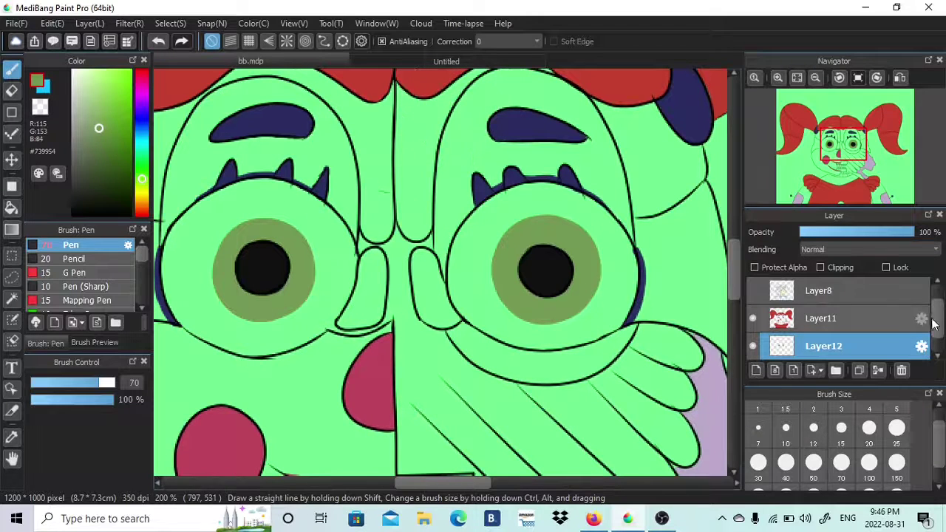
# Step: Add a layer below the irises and paint both eyeballs white #FFFFFF at size 70
pyautogui.click(755, 370)
pyautogui.moveTo(214, 251)
pyautogui.mouseDown()
pyautogui.moveTo(221, 268)
pyautogui.moveTo(211, 229)
pyautogui.moveTo(221, 295)
pyautogui.moveTo(223, 287)
pyautogui.moveTo(295, 296)
pyautogui.moveTo(311, 258)
pyautogui.moveTo(256, 231)
pyautogui.mouseUp()
pyautogui.moveTo(484, 222)
pyautogui.mouseDown()
pyautogui.moveTo(518, 274)
pyautogui.moveTo(538, 286)
pyautogui.moveTo(575, 277)
pyautogui.moveTo(544, 325)
pyautogui.mouseUp()
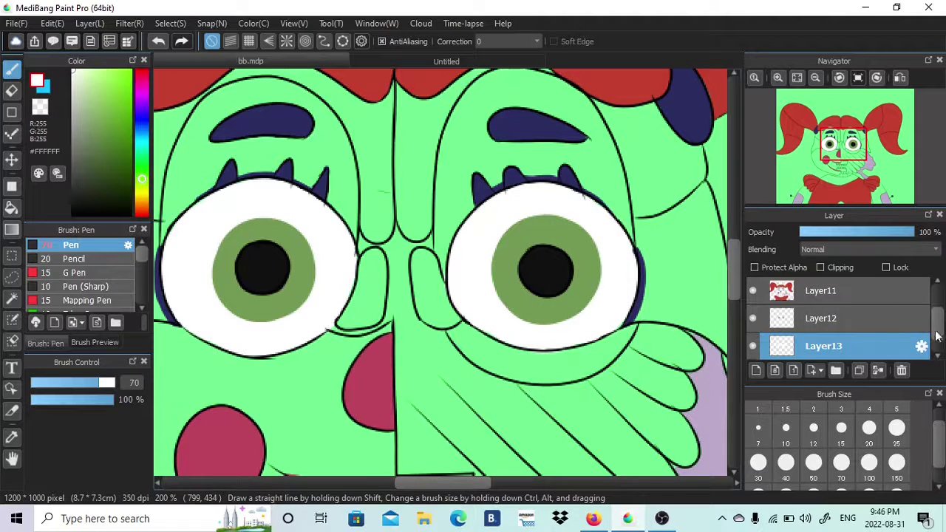
# Step: Add a new layer directly above the green background layer, beneath the eye layers
pyautogui.moveTo(937, 335); pyautogui.dragTo(937, 347)
pyautogui.click(820, 346)
pyautogui.click(777, 319)
pyautogui.click(780, 345)
pyautogui.click(756, 371)
# Step: Refill the reference document's white swatch with a slightly darker shade, sample #EAEAEA from it, and undo the test stroke
pyautogui.click(413, 62)
pyautogui.rightClick(361, 258)
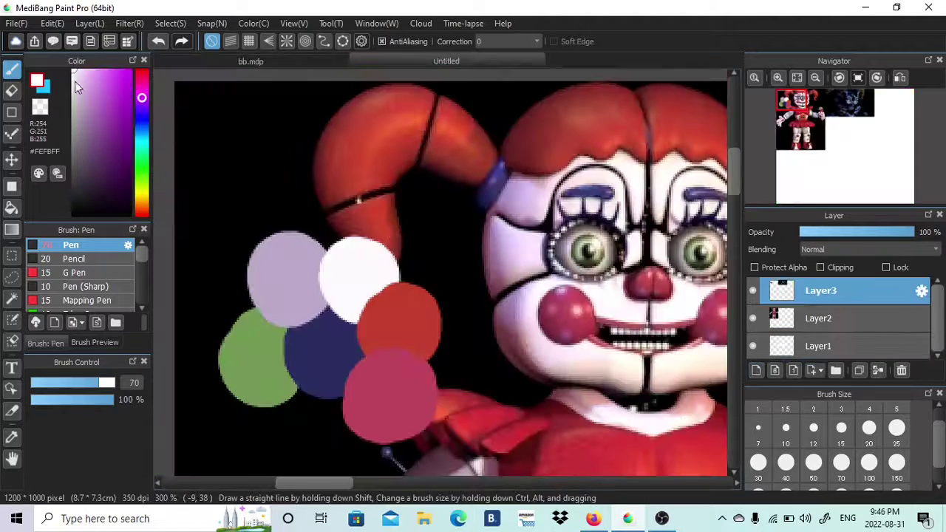
pyautogui.click(73, 82)
pyautogui.click(12, 209)
pyautogui.click(348, 267)
pyautogui.click(12, 70)
pyautogui.rightClick(350, 274)
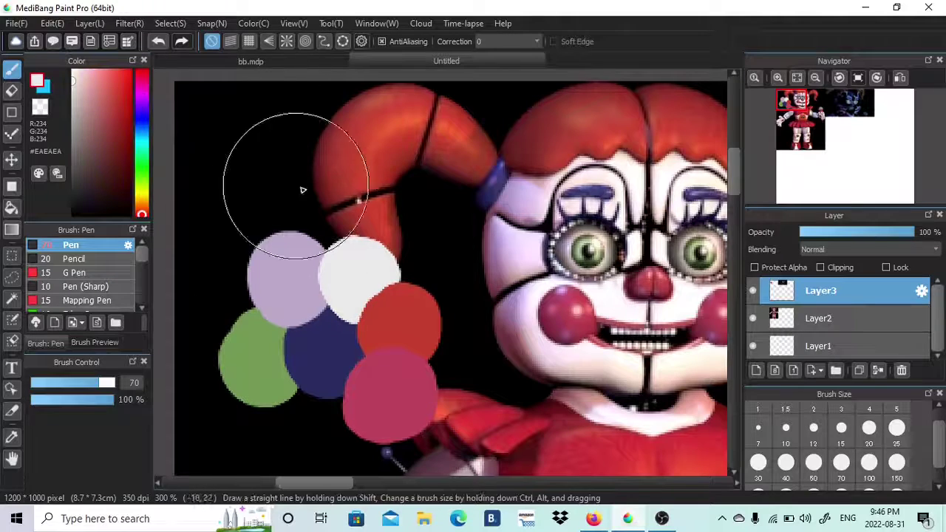
pyautogui.moveTo(258, 156); pyautogui.dragTo(274, 164)
pyautogui.hotkey('ctrl', 'z')
# Step: Select the character by inverting a background selection, paint #EAEAEA over the forehead, left cheek, neck and left arm, and deselect
pyautogui.click(252, 62)
pyautogui.click(797, 78)
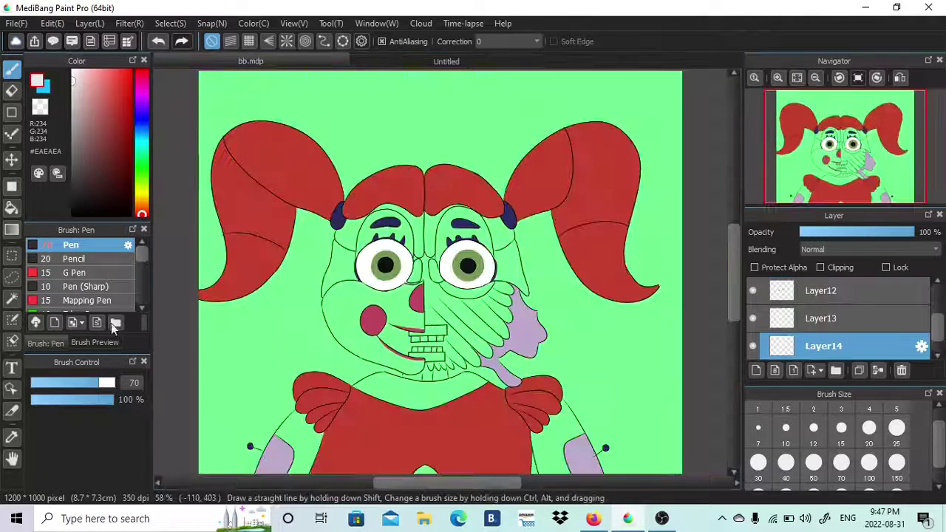
pyautogui.click(12, 299)
pyautogui.click(277, 314)
pyautogui.click(170, 23)
pyautogui.click(198, 80)
pyautogui.click(13, 71)
pyautogui.moveTo(353, 238)
pyautogui.mouseDown()
pyautogui.moveTo(360, 220)
pyautogui.moveTo(418, 225)
pyautogui.mouseUp()
pyautogui.moveTo(482, 222)
pyautogui.mouseDown()
pyautogui.moveTo(348, 311)
pyautogui.moveTo(391, 302)
pyautogui.moveTo(347, 347)
pyautogui.moveTo(381, 381)
pyautogui.moveTo(284, 433)
pyautogui.mouseUp()
pyautogui.click(169, 25)
pyautogui.click(185, 60)
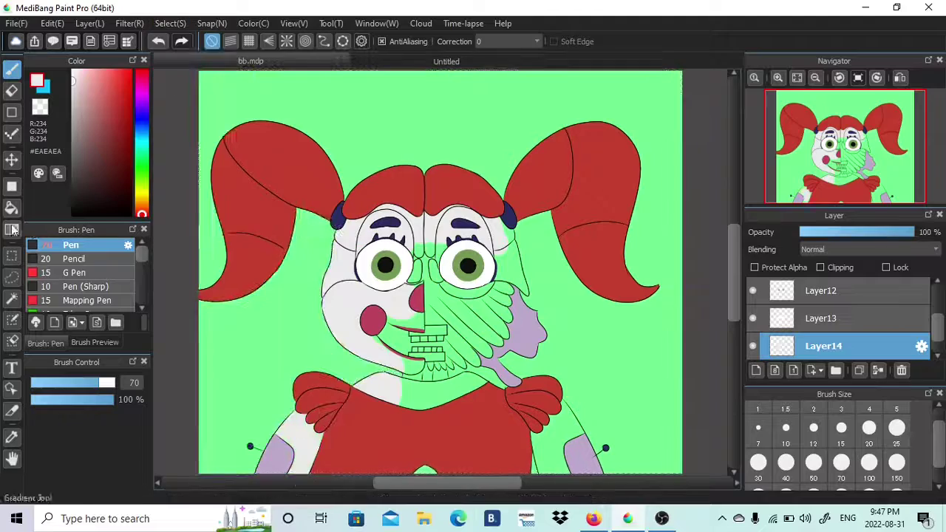
# Step: Select the character by inverting a background selection, paint #EAEAEA over the right arm and right temple, and deselect
pyautogui.click(12, 298)
pyautogui.click(214, 241)
pyautogui.click(170, 25)
pyautogui.click(189, 79)
pyautogui.click(12, 68)
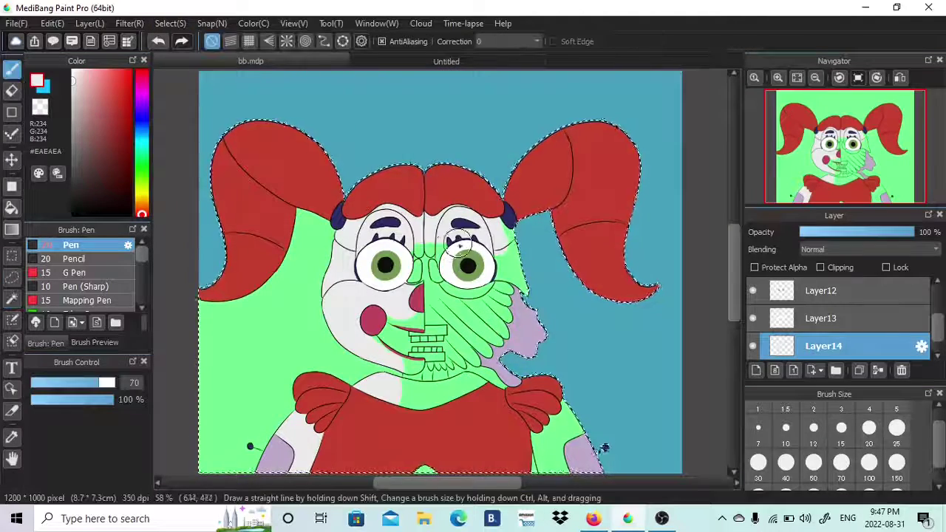
pyautogui.moveTo(550, 436)
pyautogui.mouseDown()
pyautogui.moveTo(558, 432)
pyautogui.moveTo(550, 458)
pyautogui.mouseUp()
pyautogui.click(177, 23)
pyautogui.click(194, 60)
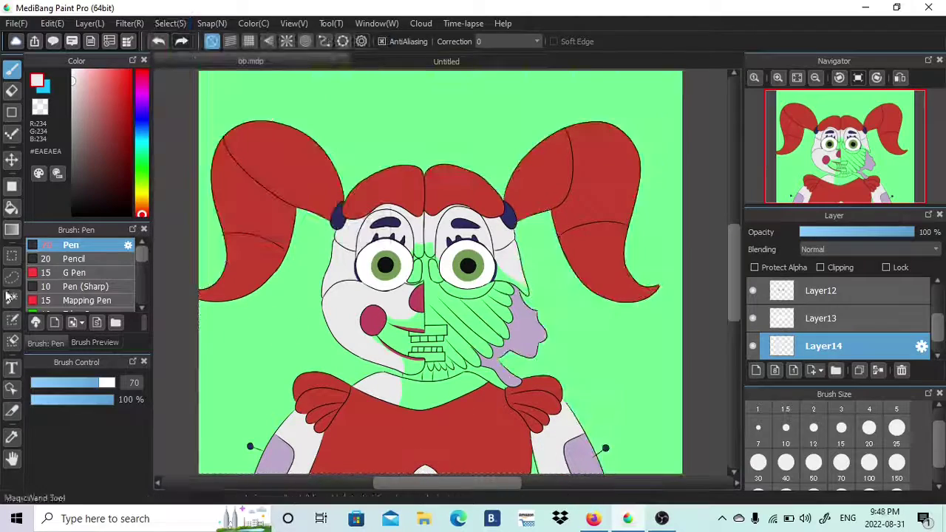
# Step: Protect the gap under the jaw with an inverted selection, paint the rest of the neck #EAEAEA, and erase the overspill
pyautogui.click(12, 299)
pyautogui.click(480, 374)
pyautogui.click(172, 24)
pyautogui.click(194, 79)
pyautogui.click(12, 68)
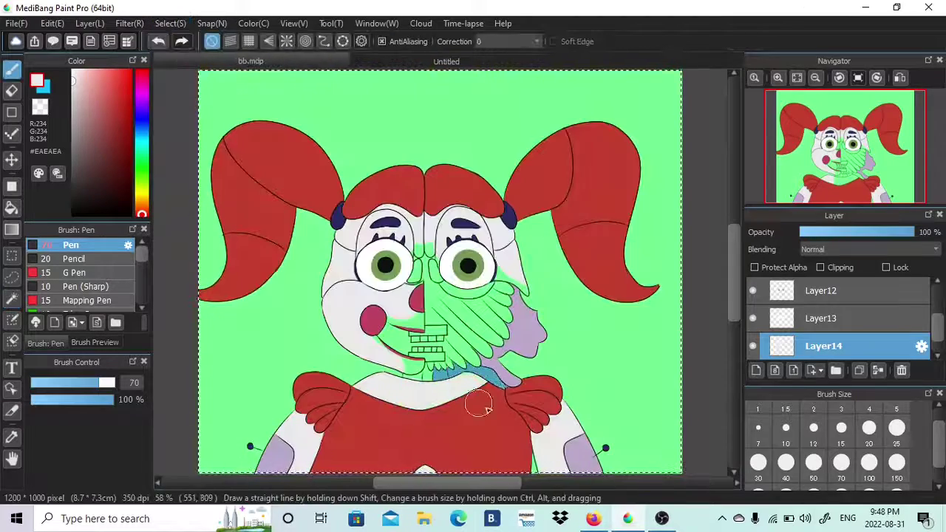
pyautogui.scroll(5, 353, 331)
pyautogui.press('e')
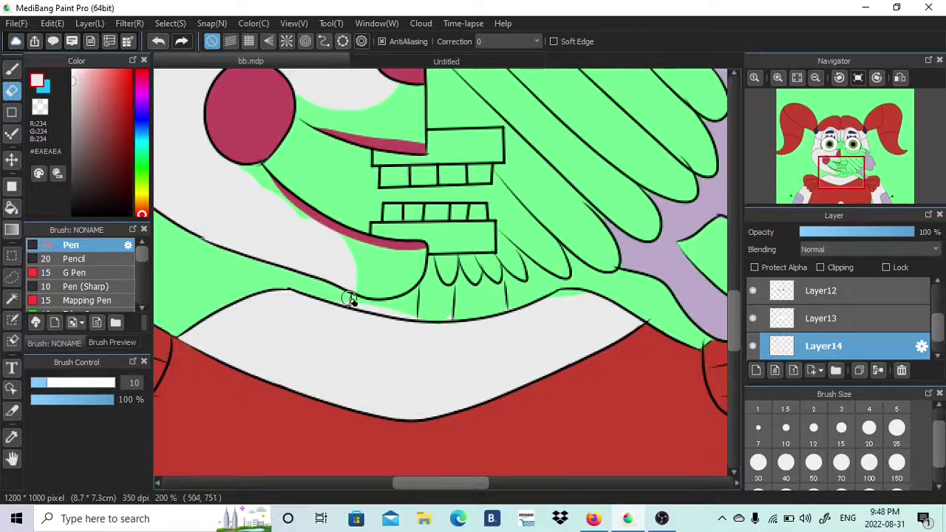
# Step: Paint the remaining left cheek, upper lip and jaw around the mouth #EAEAEA with the pen at size 25
pyautogui.press('b')
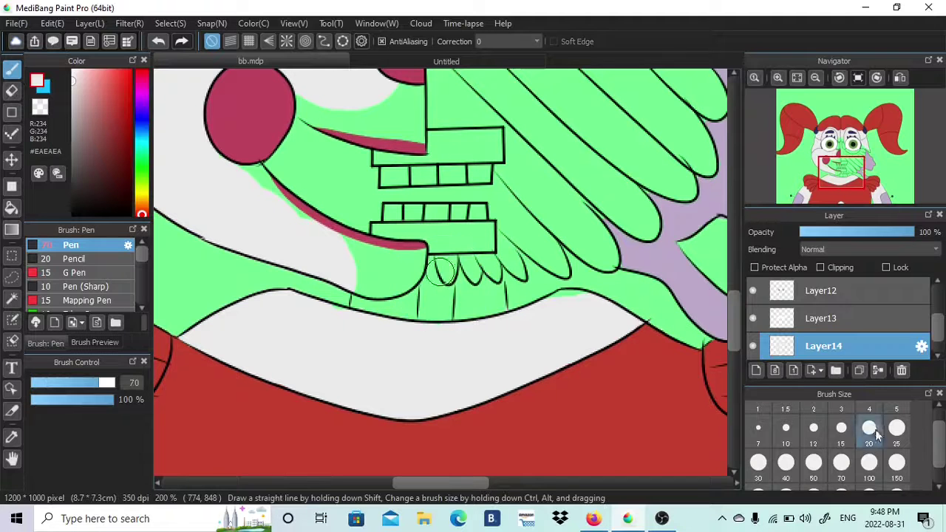
pyautogui.moveTo(834, 176); pyautogui.dragTo(809, 215)
pyautogui.moveTo(827, 215)
pyautogui.mouseDown()
pyautogui.moveTo(840, 58)
pyautogui.moveTo(849, 289)
pyautogui.moveTo(859, 190)
pyautogui.moveTo(833, 476)
pyautogui.moveTo(851, 249)
pyautogui.moveTo(853, 389)
pyautogui.mouseUp()
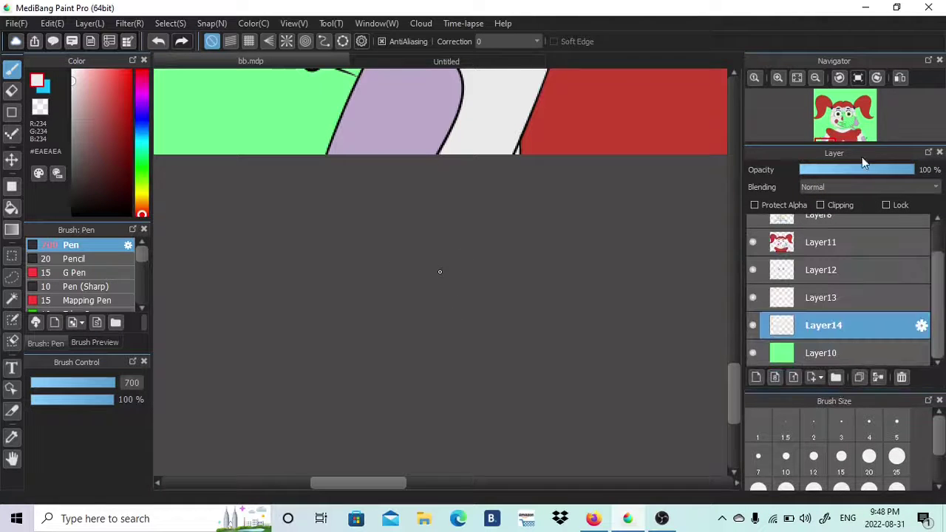
pyautogui.moveTo(845, 142); pyautogui.dragTo(833, 177)
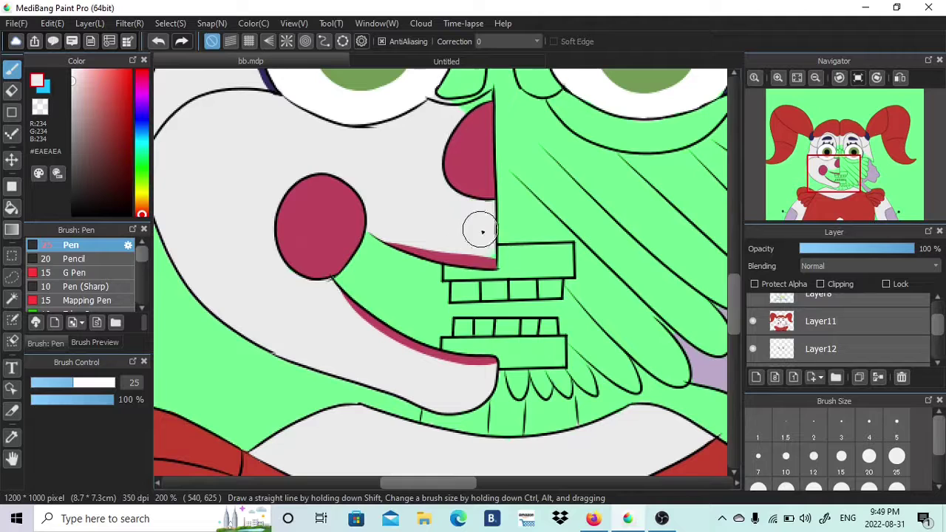
# Step: Paint both small plates between the eyes #EAEAEA at size 10 and erase the spill around the nose bridge
pyautogui.click(834, 161)
pyautogui.click(777, 78)
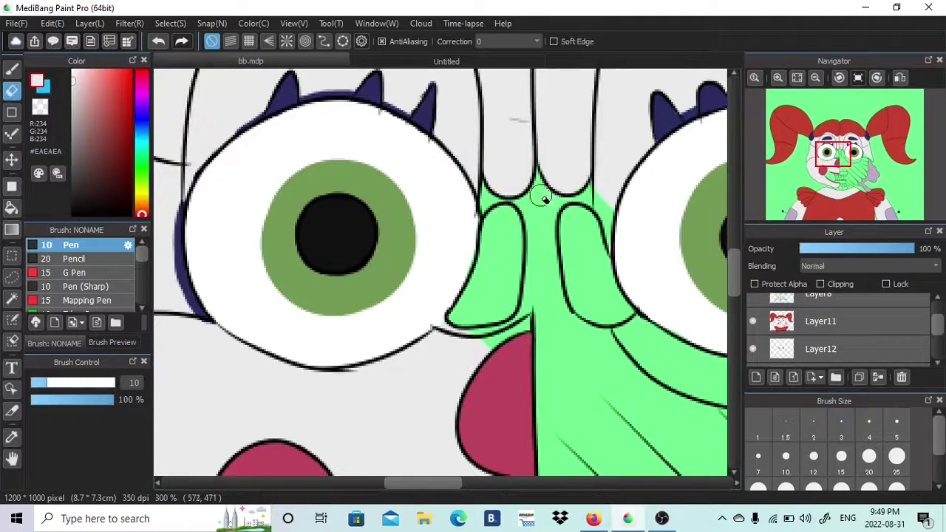
pyautogui.moveTo(492, 255); pyautogui.dragTo(503, 216)
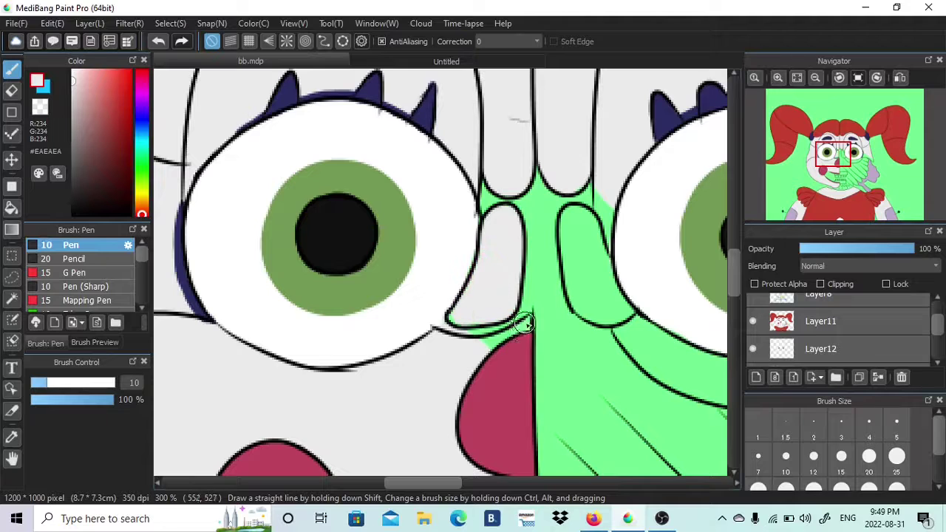
pyautogui.press('e')
pyautogui.press('p')
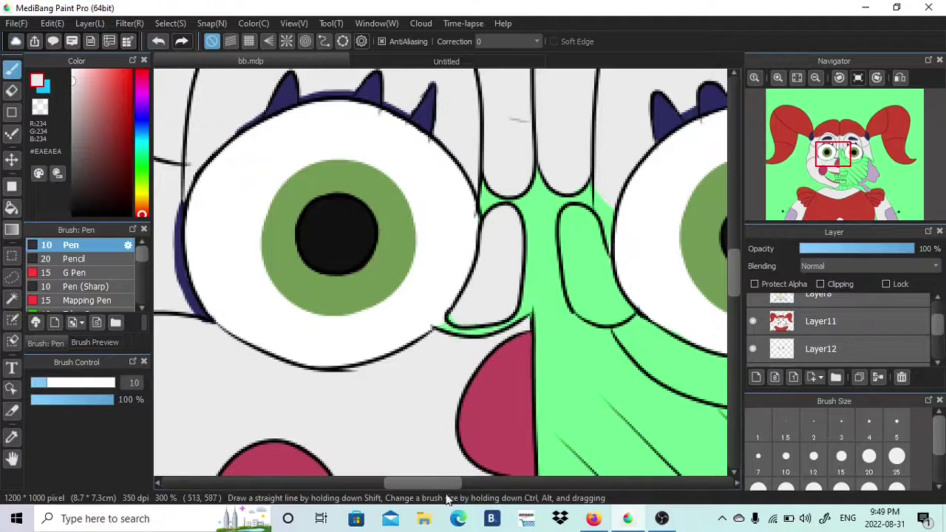
pyautogui.hscroll(3, 469, 443)
pyautogui.moveTo(473, 231); pyautogui.dragTo(470, 251)
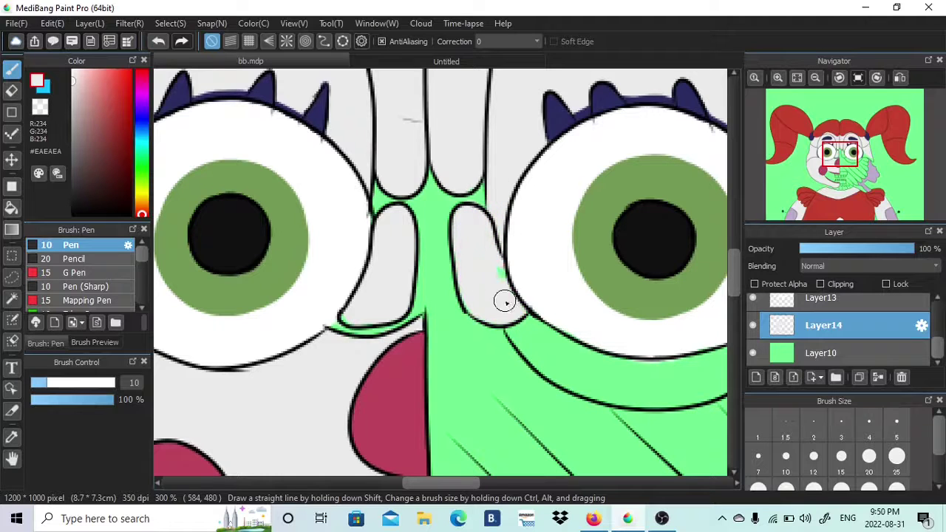
# Step: Fill the pointed face plate beside the right eye with #EAEAEA at size 10 and clean up its edges
pyautogui.hscroll(5, 503, 301)
pyautogui.scroll(1, 485, 305)
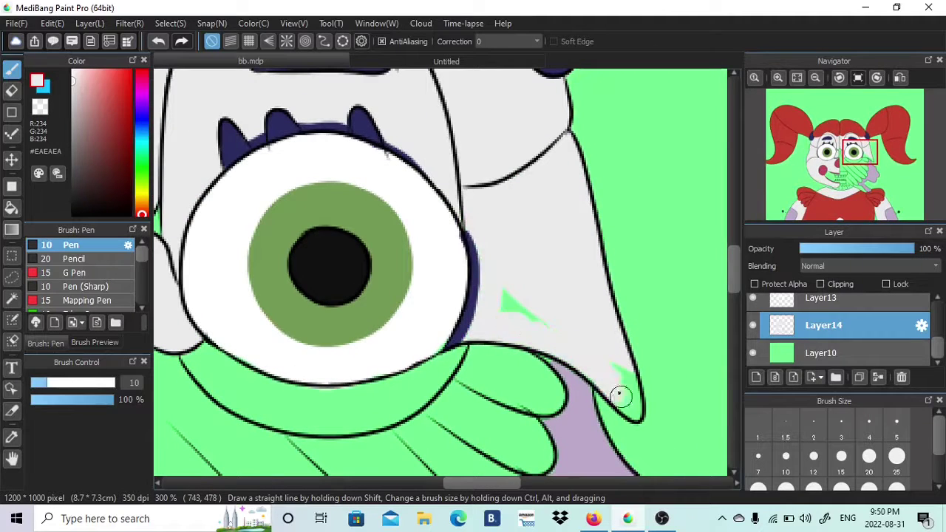
pyautogui.press('e')
# Step: Sample white #FFFFFF from the reference document, bucket-fill the upper and lower teeth, and touch up their corners at size 5
pyautogui.moveTo(831, 162); pyautogui.dragTo(842, 185)
pyautogui.click(481, 59)
pyautogui.click(323, 59)
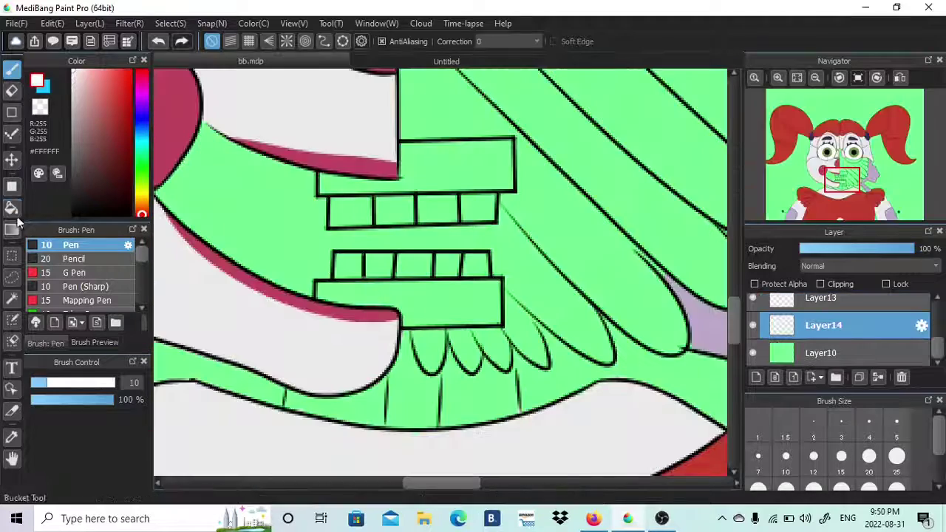
pyautogui.click(12, 209)
pyautogui.click(350, 212)
pyautogui.click(394, 210)
pyautogui.click(437, 209)
pyautogui.click(478, 208)
pyautogui.click(476, 266)
pyautogui.click(414, 266)
pyautogui.click(12, 69)
pyautogui.click(896, 426)
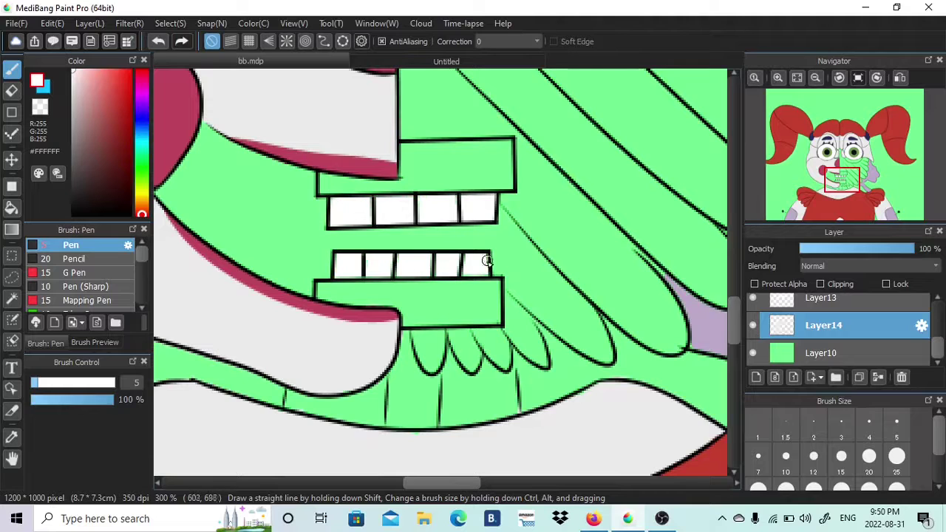
# Step: Add a layer above the green background and paint the neck segments below the jaw dark grey #3B3B3B at size 25
pyautogui.hotkey('ctrl', 'shift', 'n')
pyautogui.click(77, 183)
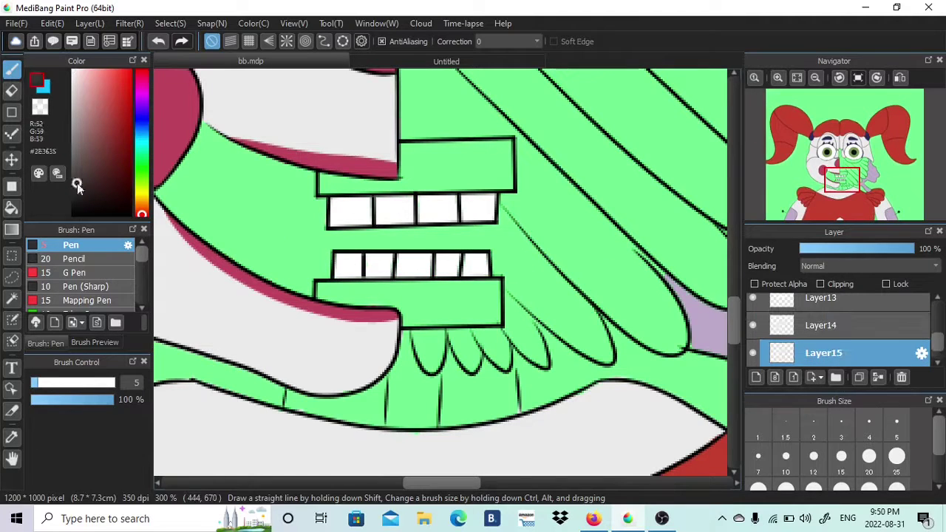
pyautogui.click(72, 180)
pyautogui.moveTo(508, 364); pyautogui.dragTo(515, 411)
pyautogui.click(896, 457)
pyautogui.moveTo(404, 370)
pyautogui.mouseDown()
pyautogui.moveTo(340, 410)
pyautogui.moveTo(476, 369)
pyautogui.moveTo(481, 395)
pyautogui.mouseUp()
# Step: Paint the mouth interior, the strip between the eyes and the upper exposed feather-shaped plates dark grey #3B3B3B
pyautogui.hotkey('ctrl', '0')
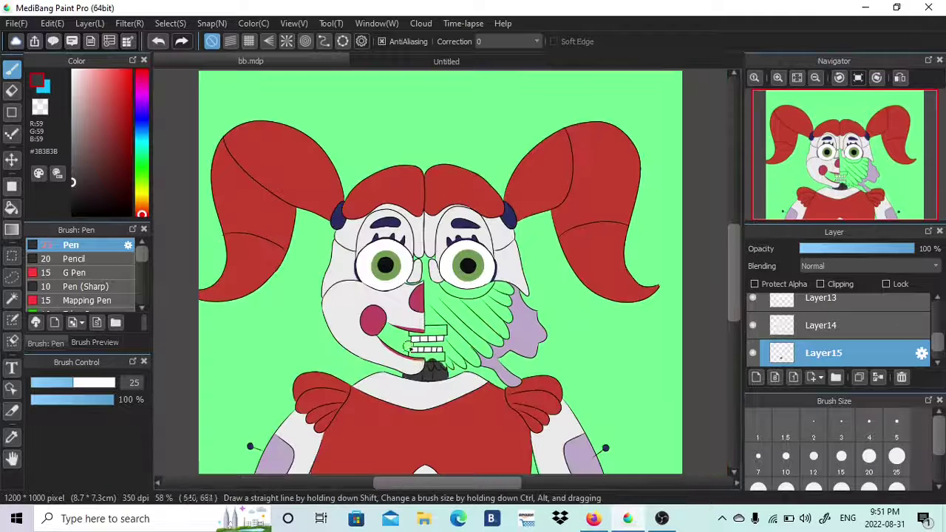
pyautogui.moveTo(391, 348); pyautogui.dragTo(406, 356)
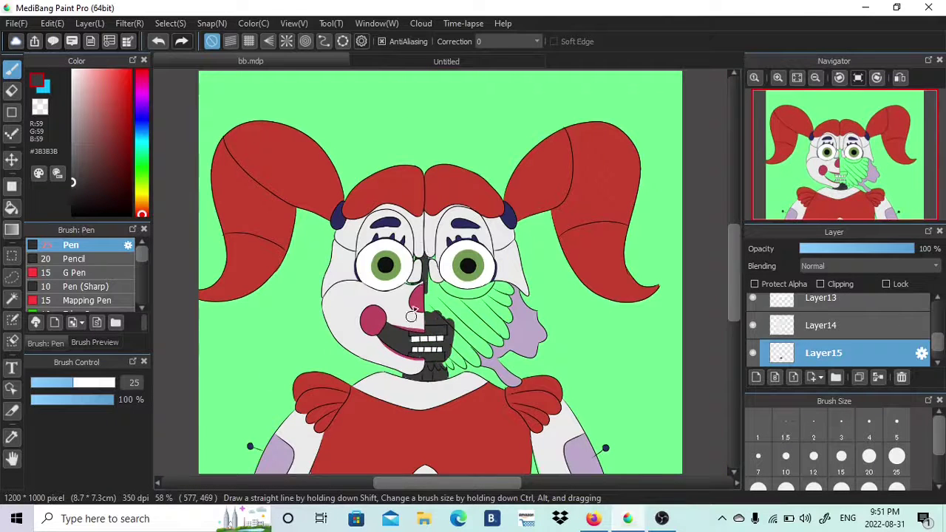
pyautogui.moveTo(428, 303)
pyautogui.mouseDown()
pyautogui.moveTo(443, 319)
pyautogui.moveTo(490, 283)
pyautogui.mouseUp()
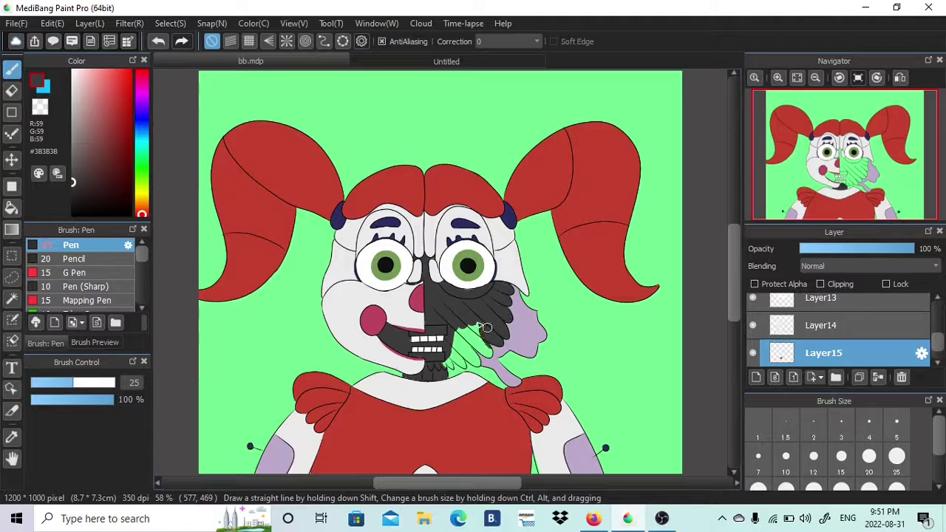
# Step: Fill the lower feather-shaped plates beside the jaw with #3B3B3B, using size 7 at their tips, and erase the overspill
pyautogui.click(778, 79)
pyautogui.click(846, 181)
pyautogui.click(777, 78)
pyautogui.click(777, 78)
pyautogui.moveTo(588, 292)
pyautogui.mouseDown()
pyautogui.moveTo(599, 316)
pyautogui.moveTo(552, 268)
pyautogui.moveTo(496, 294)
pyautogui.mouseUp()
pyautogui.click(758, 456)
pyautogui.moveTo(529, 325); pyautogui.dragTo(543, 343)
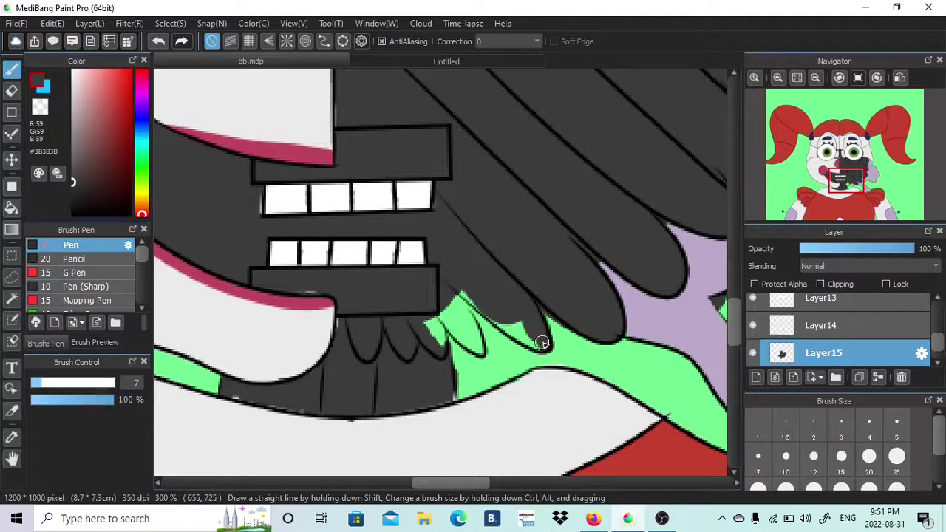
pyautogui.moveTo(467, 305)
pyautogui.mouseDown()
pyautogui.moveTo(439, 322)
pyautogui.moveTo(457, 350)
pyautogui.mouseUp()
pyautogui.press('e')
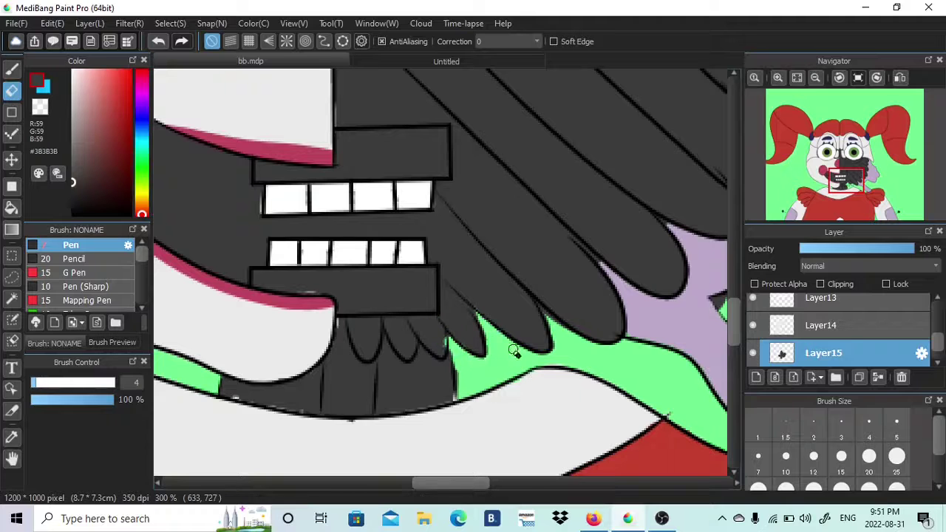
pyautogui.press('b')
# Step: Identify the layer holding the stray white under the right eye by toggling visibility, and erase the spill on Layer13
pyautogui.moveTo(854, 181); pyautogui.dragTo(849, 160)
pyautogui.click(752, 326)
pyautogui.click(753, 325)
pyautogui.click(757, 304)
pyautogui.press('e')
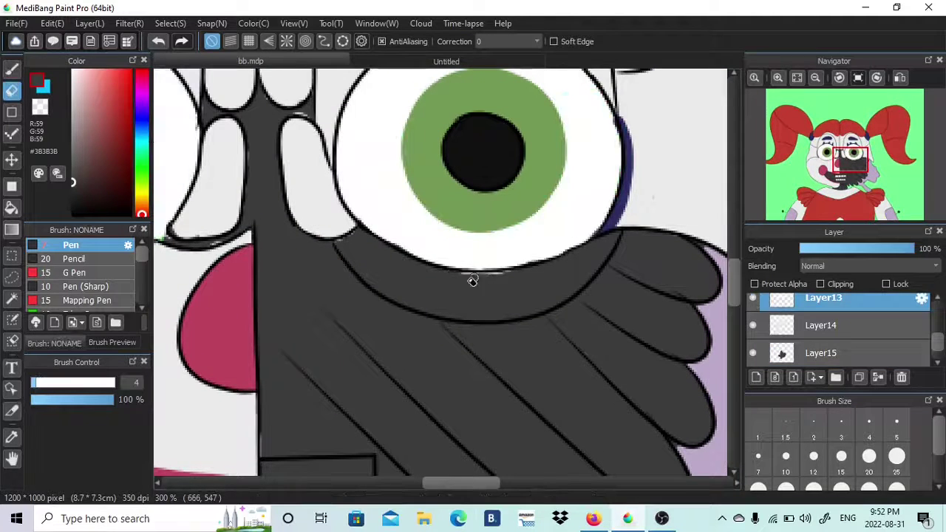
# Step: Erase the stray light grey along the neck's upper edge on Layer14 at size 4 and save the drawing
pyautogui.click(852, 180)
pyautogui.scroll(-5, 852, 177)
pyautogui.scroll(4, 835, 163)
pyautogui.click(836, 192)
pyautogui.scroll(2, 836, 191)
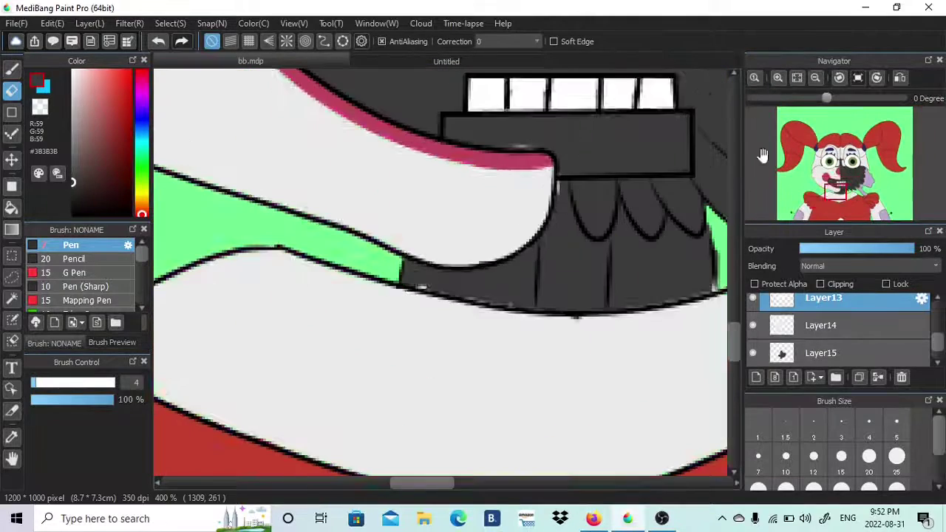
pyautogui.click(821, 325)
pyautogui.moveTo(418, 287); pyautogui.dragTo(498, 299)
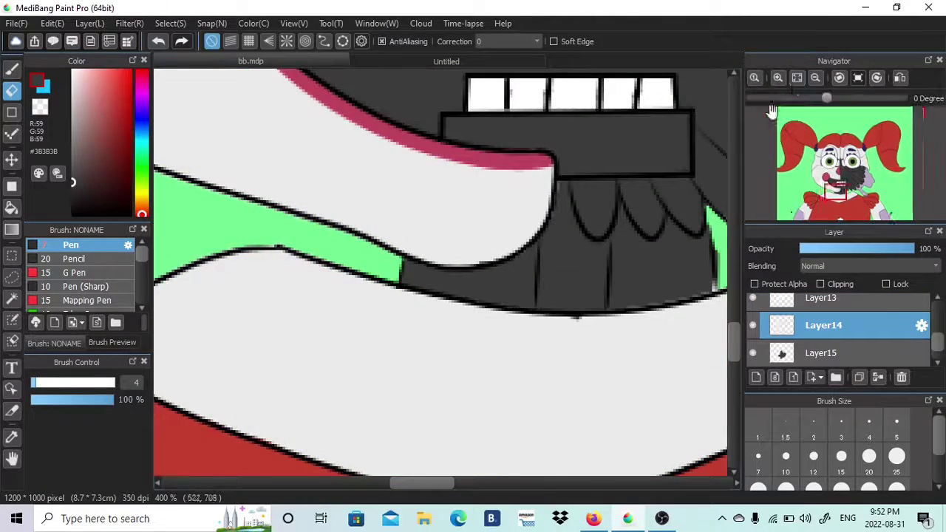
pyautogui.scroll(-5, 461, 144)
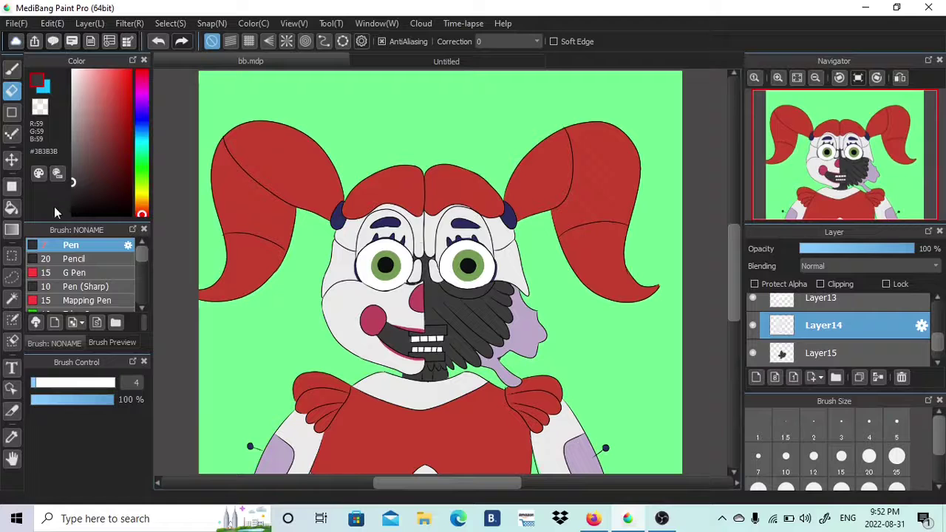
pyautogui.click(16, 24)
pyautogui.click(40, 193)
# Step: Undo the dark stroke beside the right arm, sample #EAEAEA from the arm, and erase the overspill between arm and dress
pyautogui.scroll(5, 854, 194)
pyautogui.moveTo(857, 198); pyautogui.dragTo(879, 219)
pyautogui.click(12, 69)
pyautogui.moveTo(373, 141); pyautogui.dragTo(394, 215)
pyautogui.hotkey('ctrl', 'z')
pyautogui.keyDown('alt'); pyautogui.click(462, 196); pyautogui.keyUp('alt')
pyautogui.press('e')
pyautogui.moveTo(369, 180); pyautogui.dragTo(403, 307)
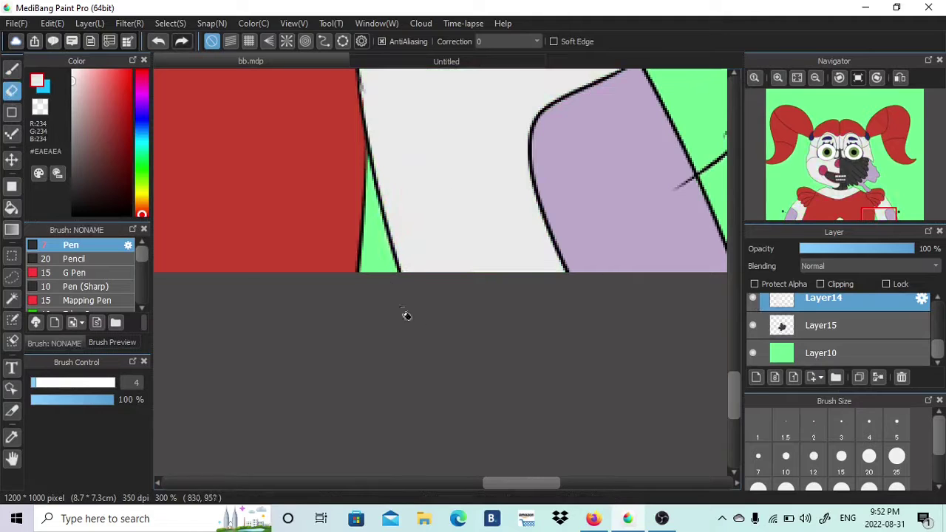